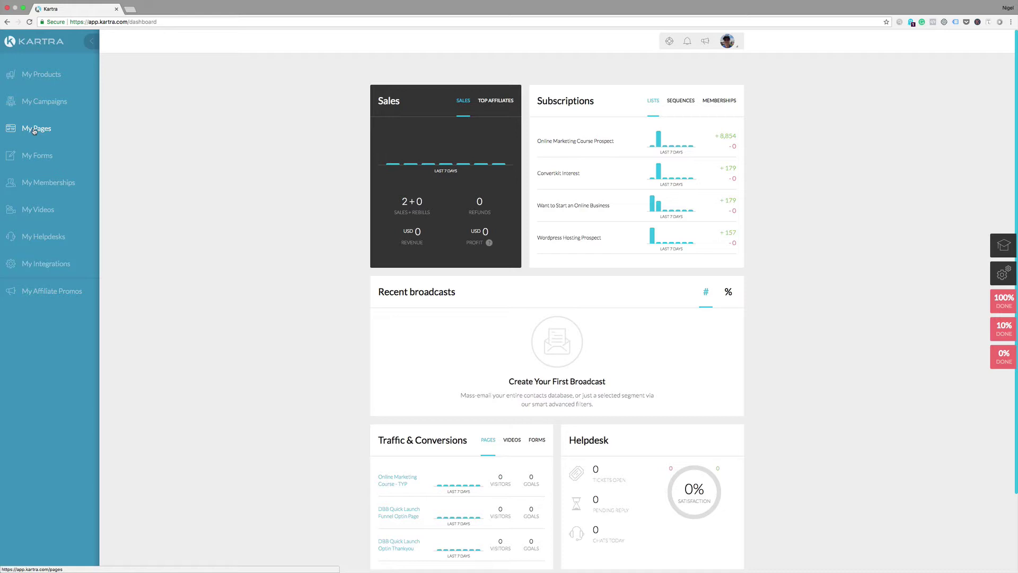
# - Check the Pages list, glance at My Forms, then return to Pages to see the Test sales page
pyautogui.click(34, 130)
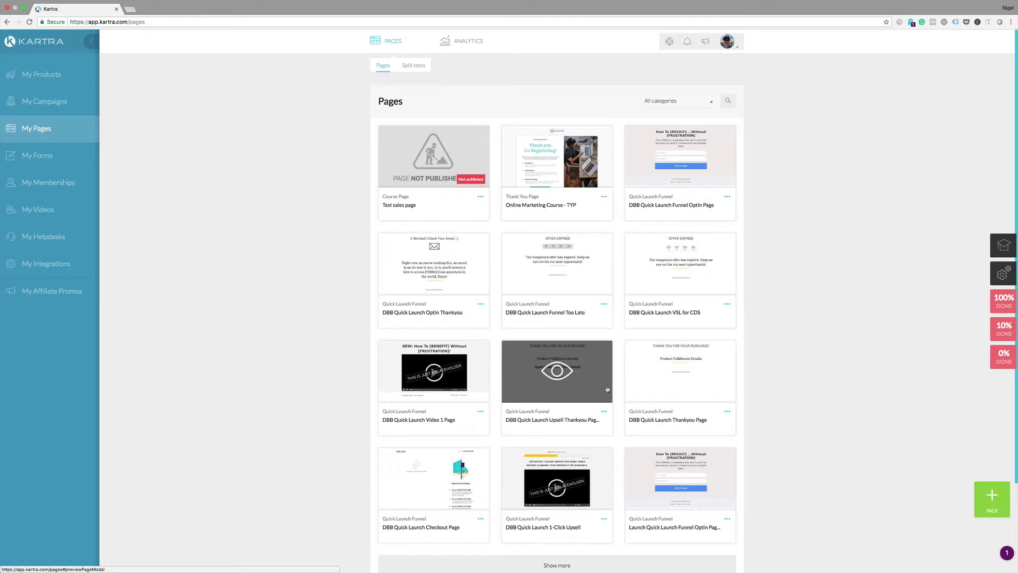
pyautogui.scroll(-2, 608, 388)
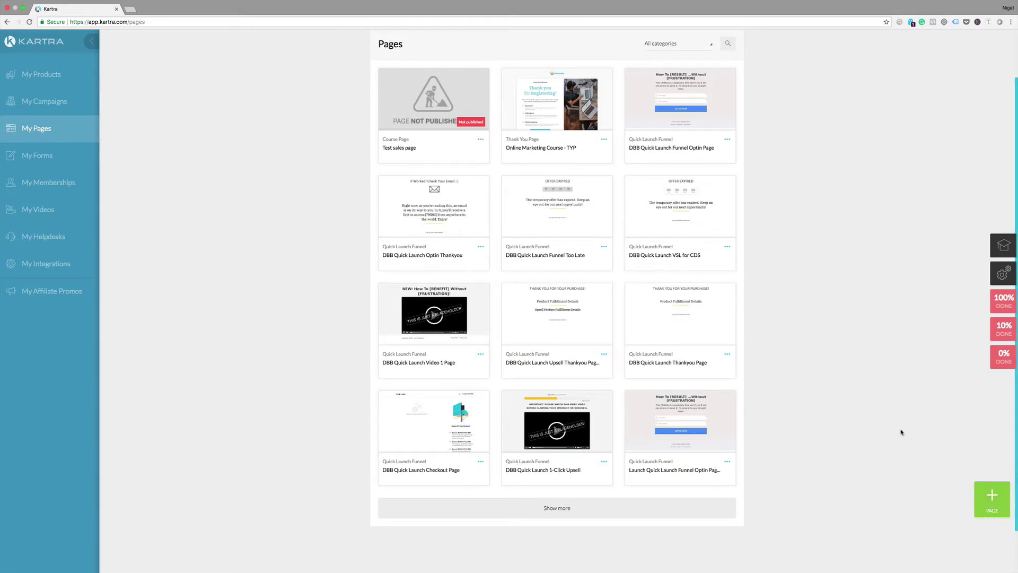
pyautogui.click(25, 158)
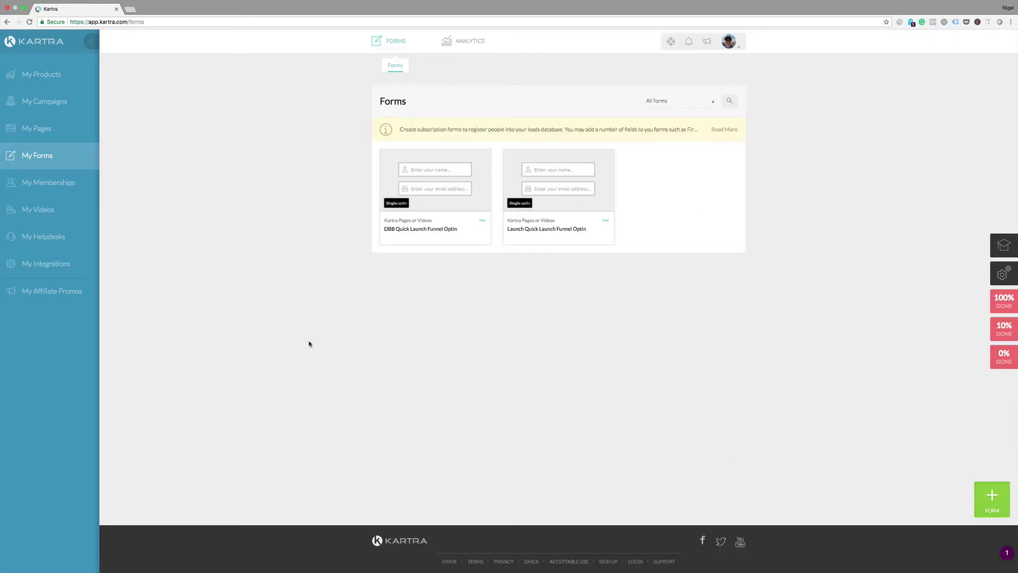
pyautogui.click(35, 133)
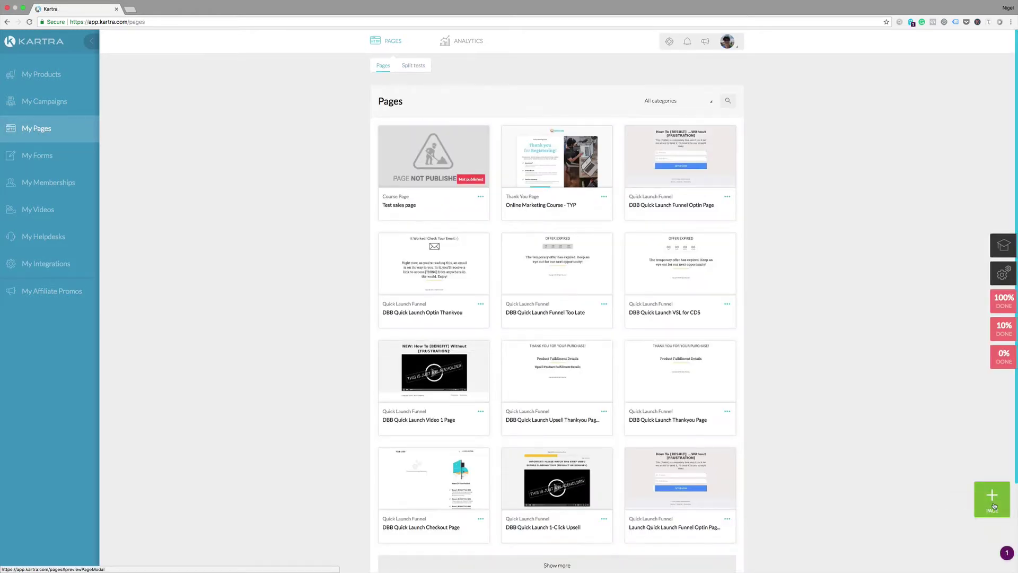
# - Start a new page and browse the Squeeze Pages category under My templates
pyautogui.click(991, 496)
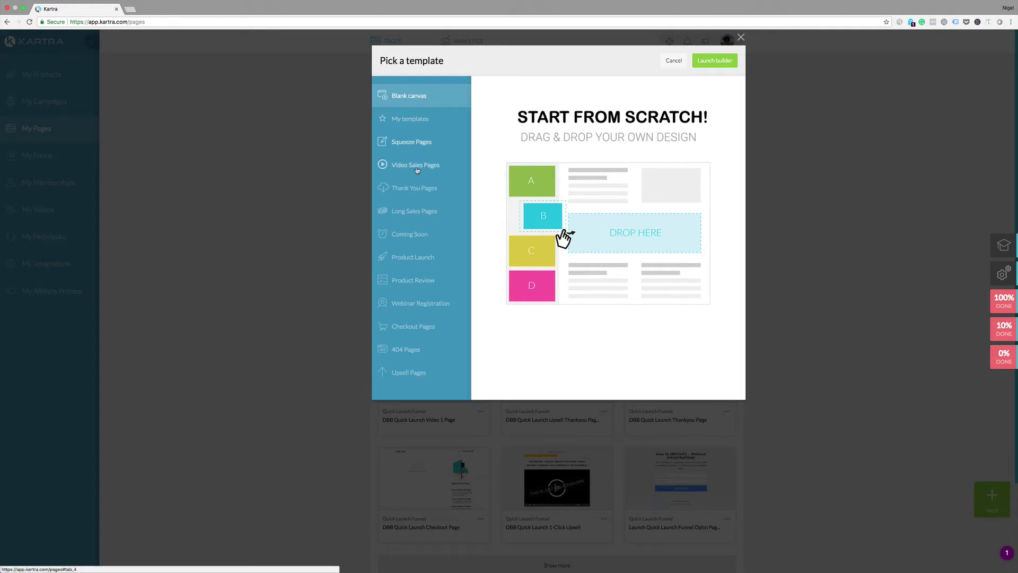
pyautogui.click(415, 124)
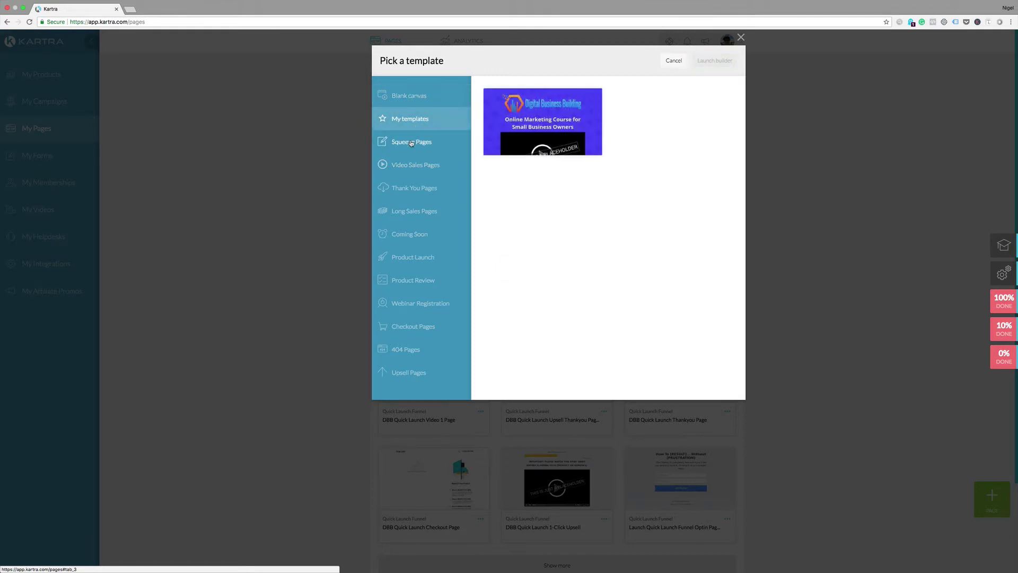
pyautogui.click(410, 142)
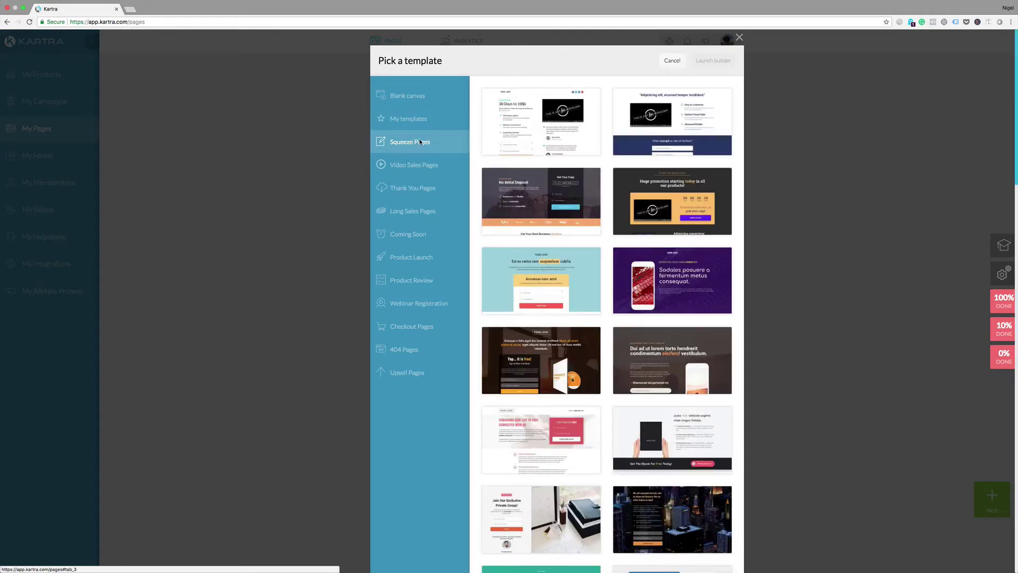
# - Preview the No Initial Deposit template, scrolling through its video, features and testimonials
pyautogui.moveTo(561, 145)
pyautogui.moveTo(565, 195)
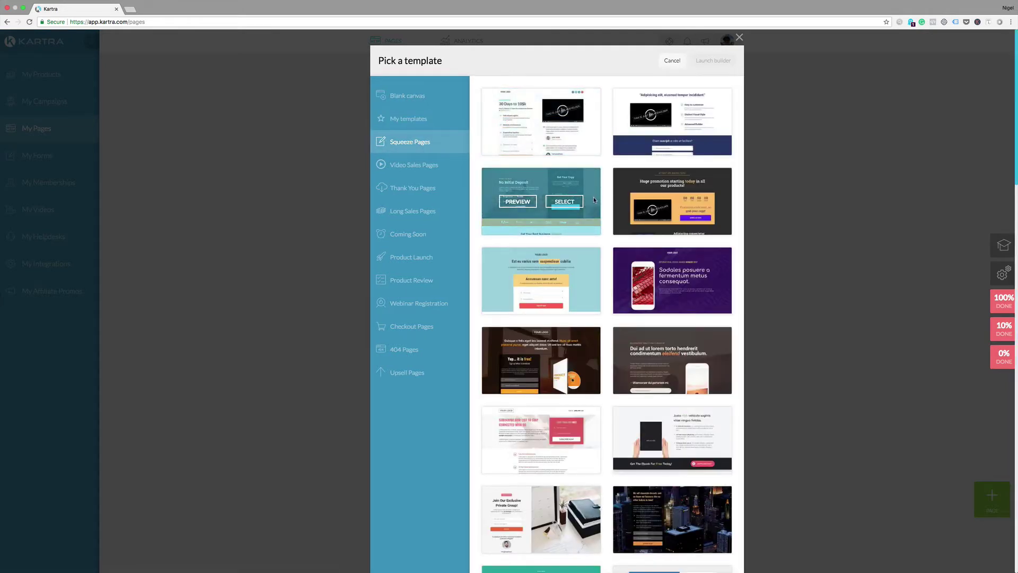
pyautogui.click(518, 202)
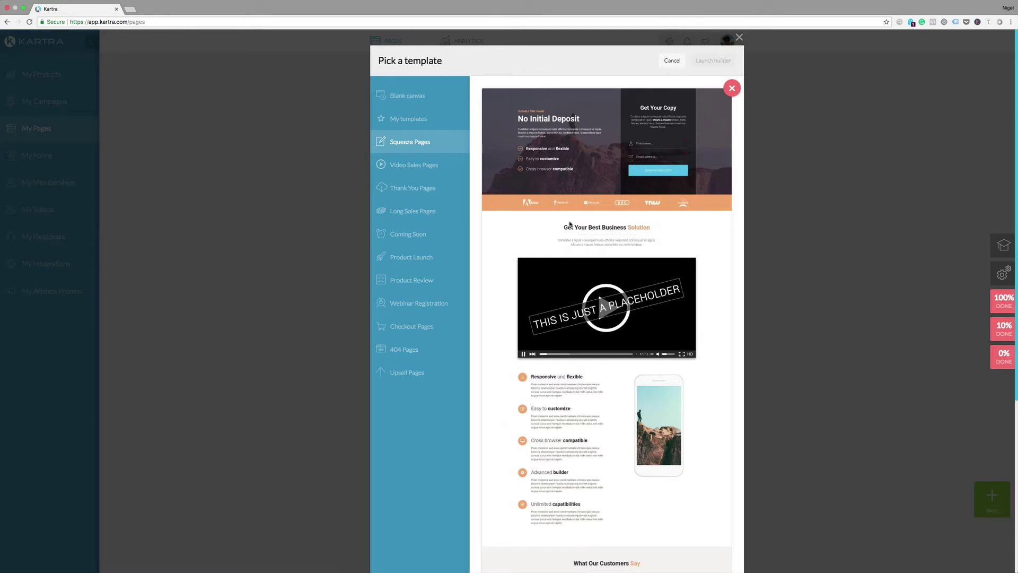
pyautogui.scroll(-5, 562, 212)
pyautogui.scroll(-2, 571, 223)
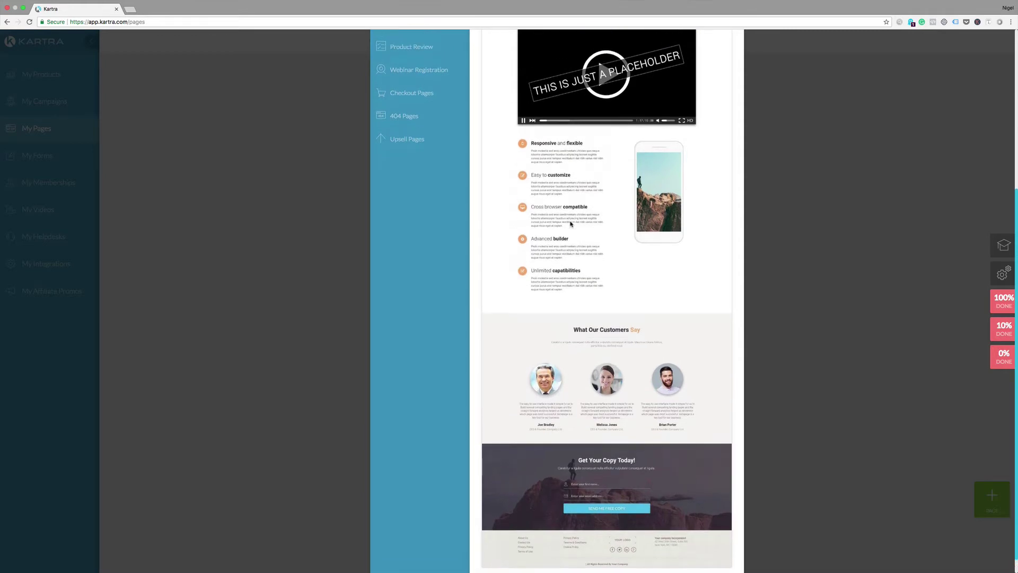
pyautogui.scroll(8, 572, 224)
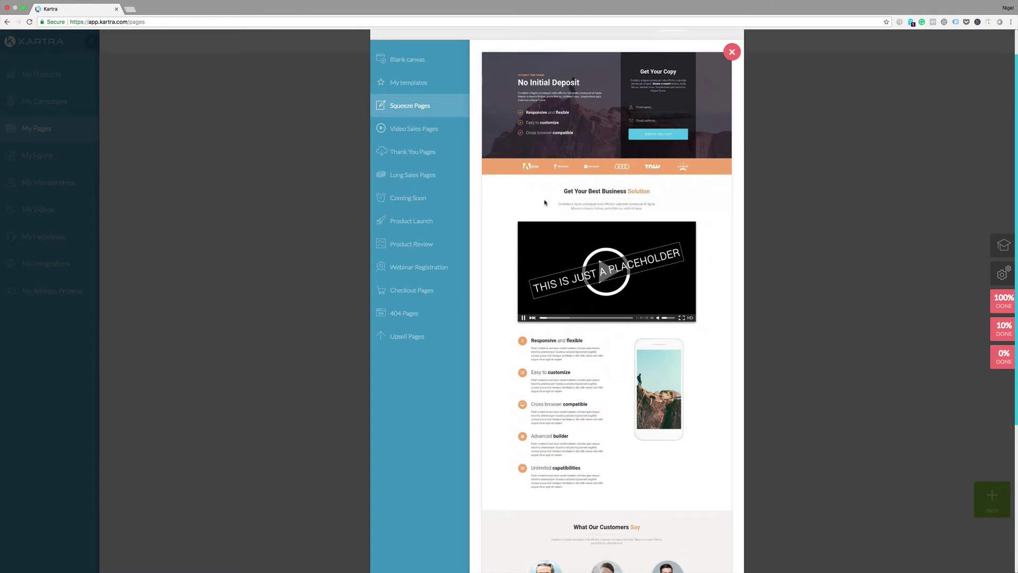
# - In Video Sales Pages, select then deselect the first template, preview the purple one, then list Thank You Pages
pyautogui.click(415, 129)
pyautogui.moveTo(555, 127)
pyautogui.moveTo(573, 207)
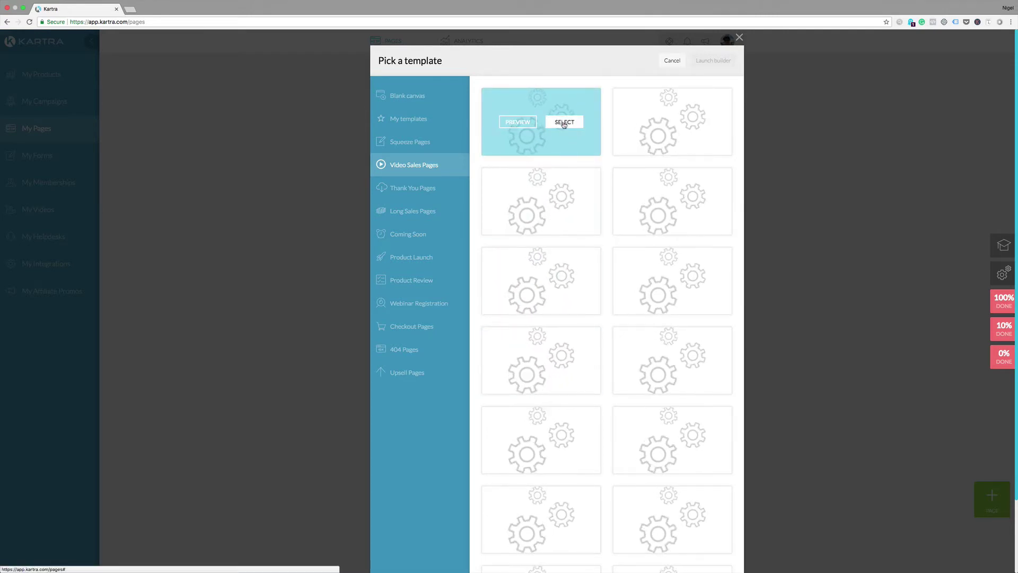
pyautogui.click(564, 123)
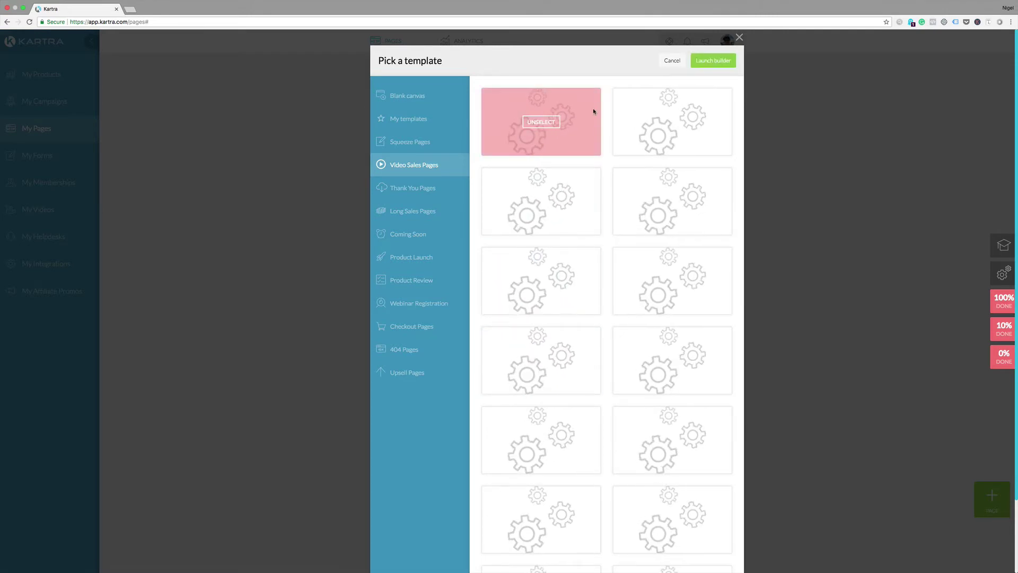
pyautogui.click(542, 123)
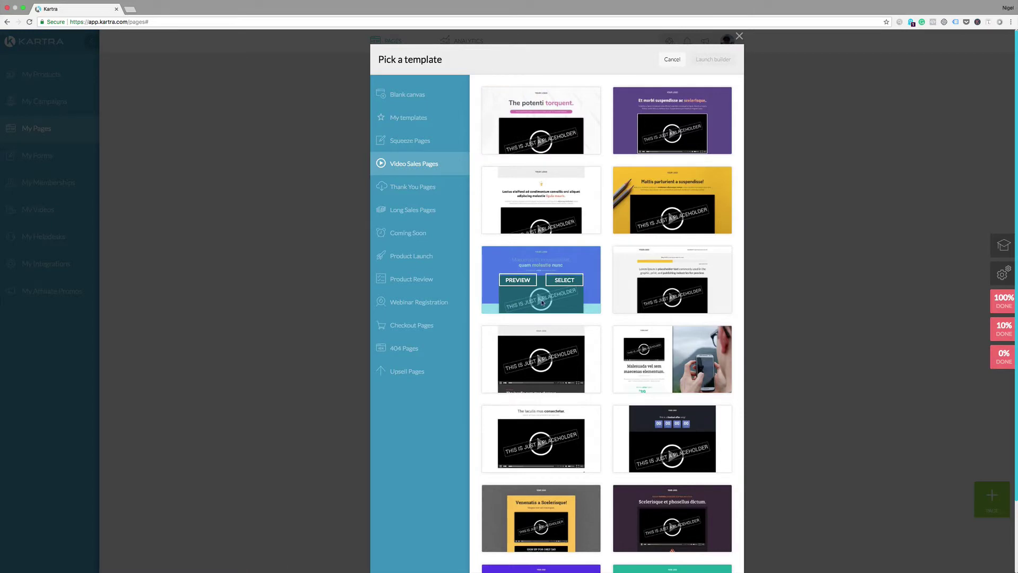
pyautogui.click(515, 282)
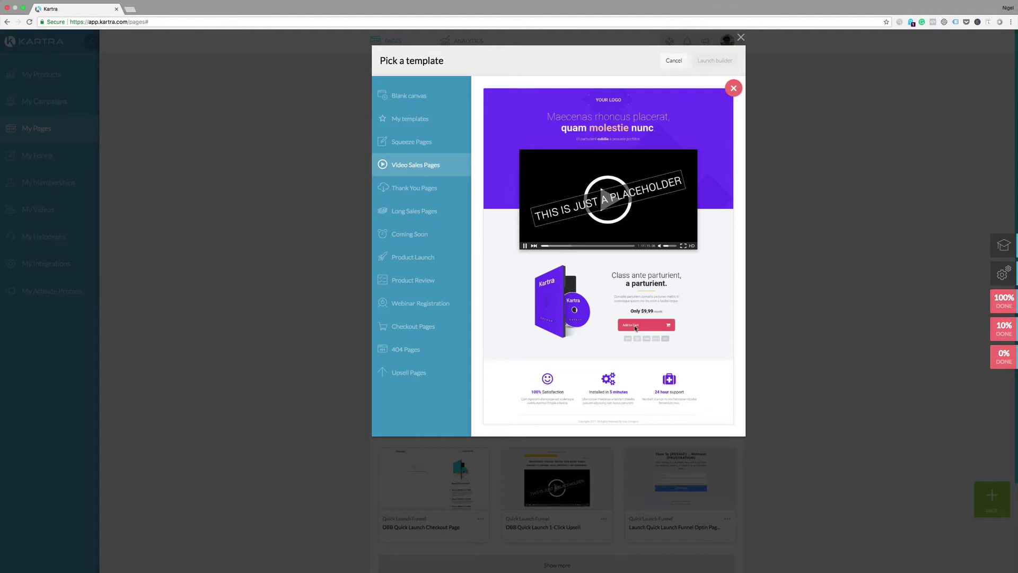
pyautogui.click(421, 189)
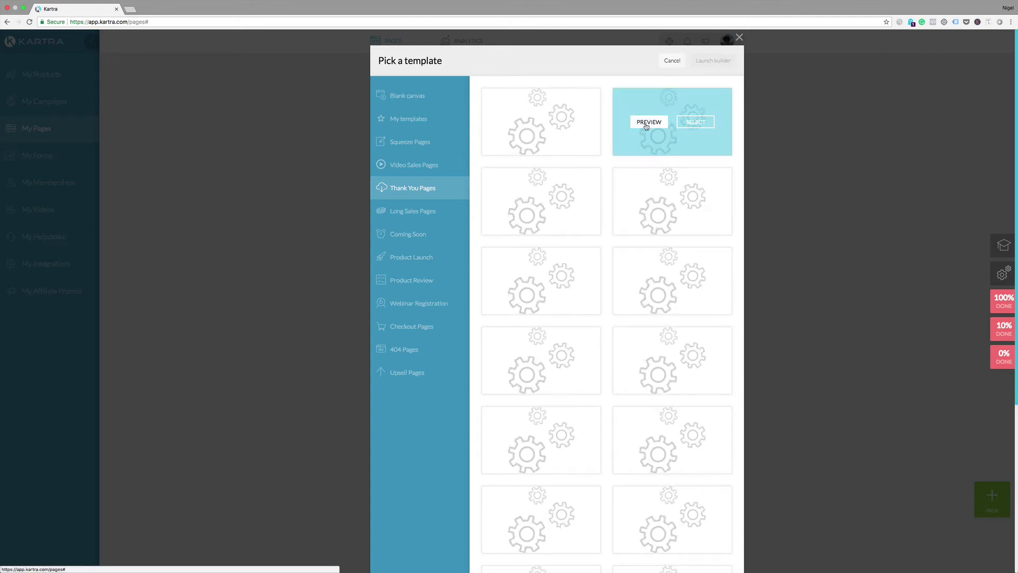
# - Preview the Thank you for Registering template, then the last Long Sales Pages template
pyautogui.click(648, 122)
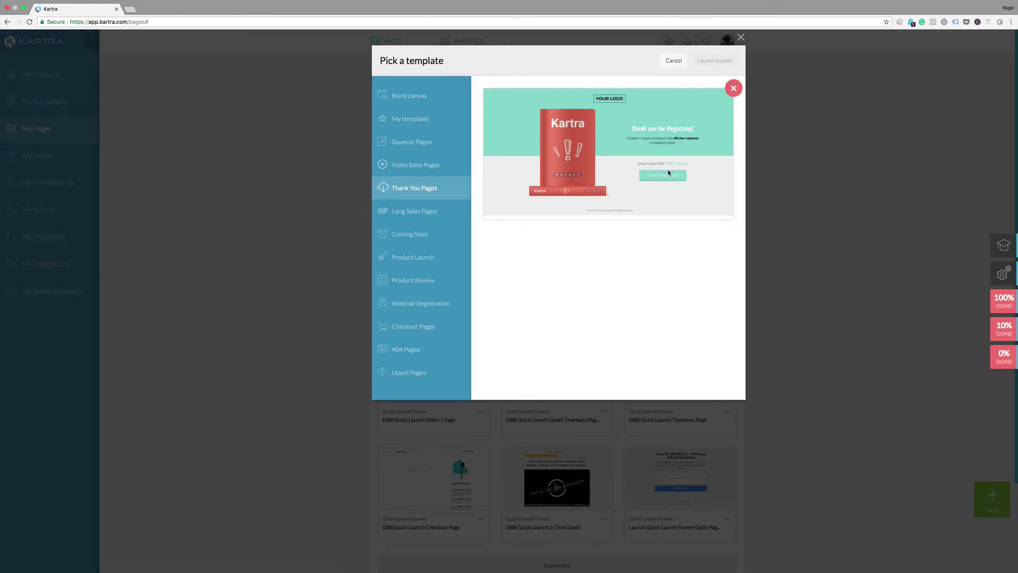
pyautogui.click(422, 211)
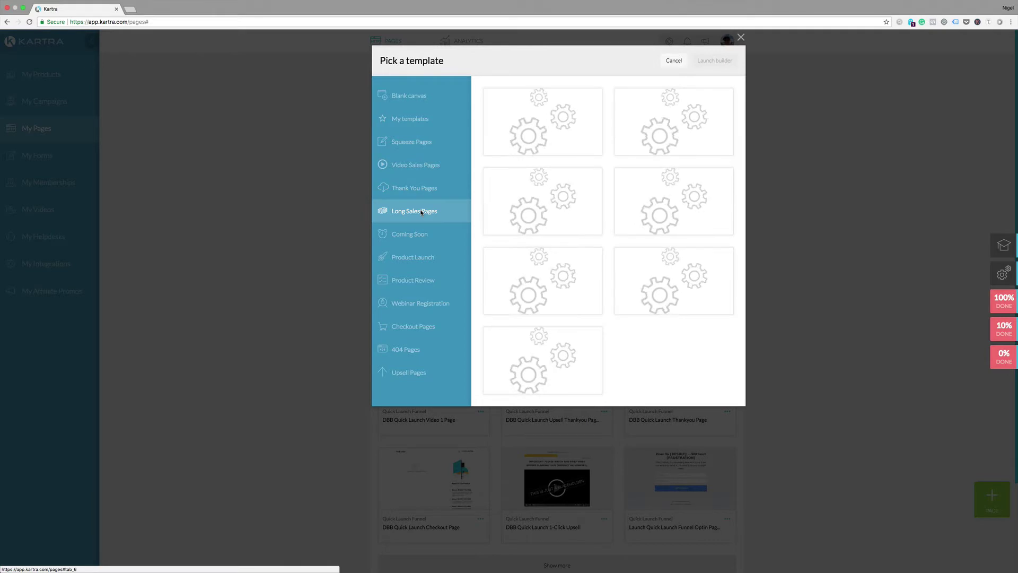
pyautogui.moveTo(539, 356)
pyautogui.click(519, 361)
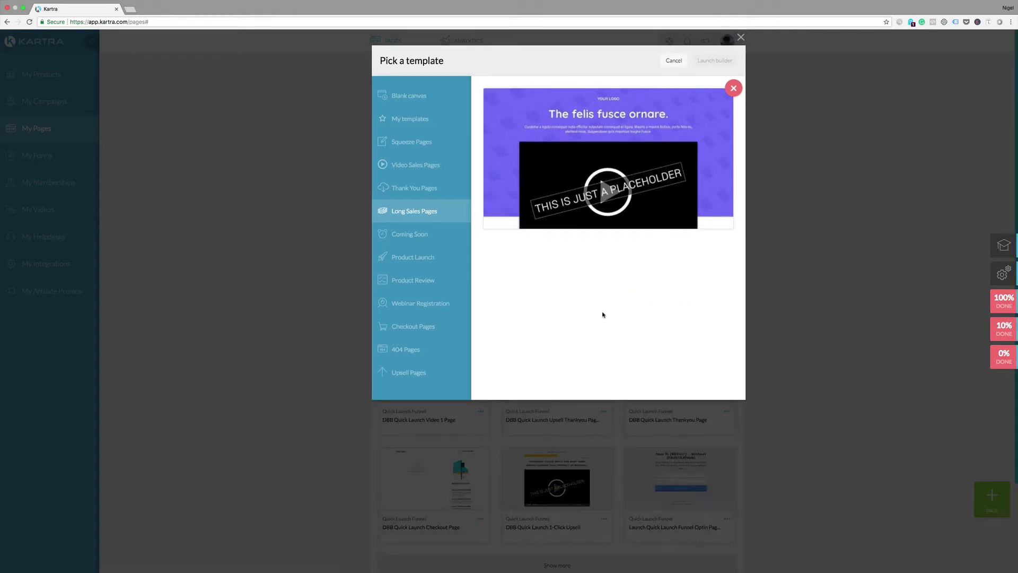
# - Preview a Coming Soon countdown template and a Product Launch template, then list Product Review templates
pyautogui.click(409, 236)
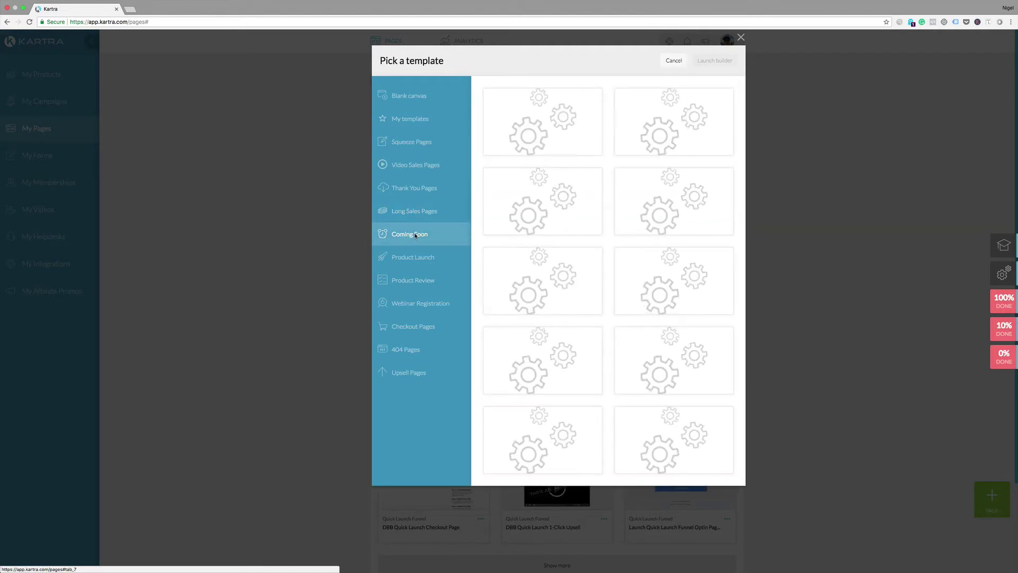
pyautogui.moveTo(545, 220)
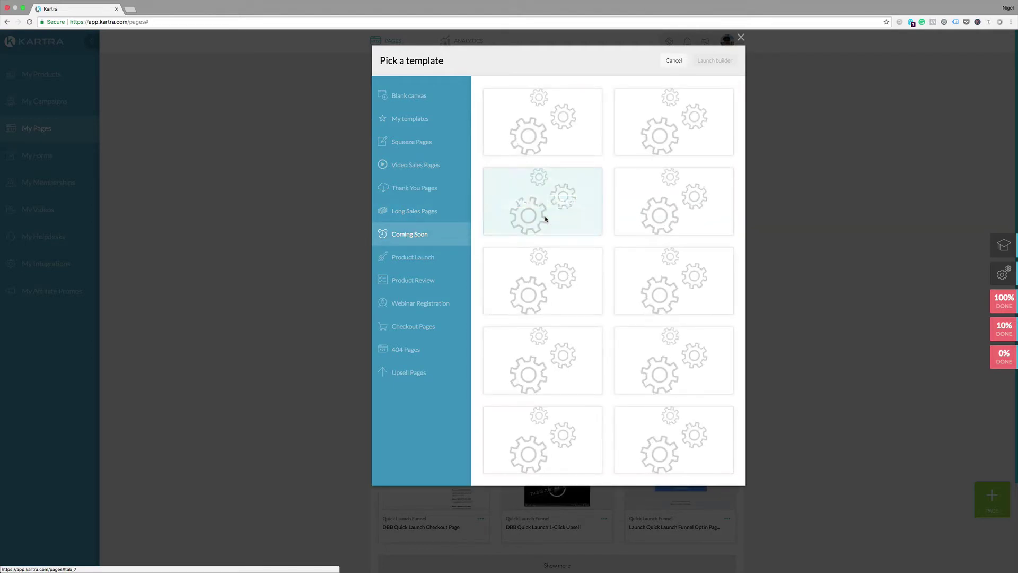
pyautogui.click(519, 203)
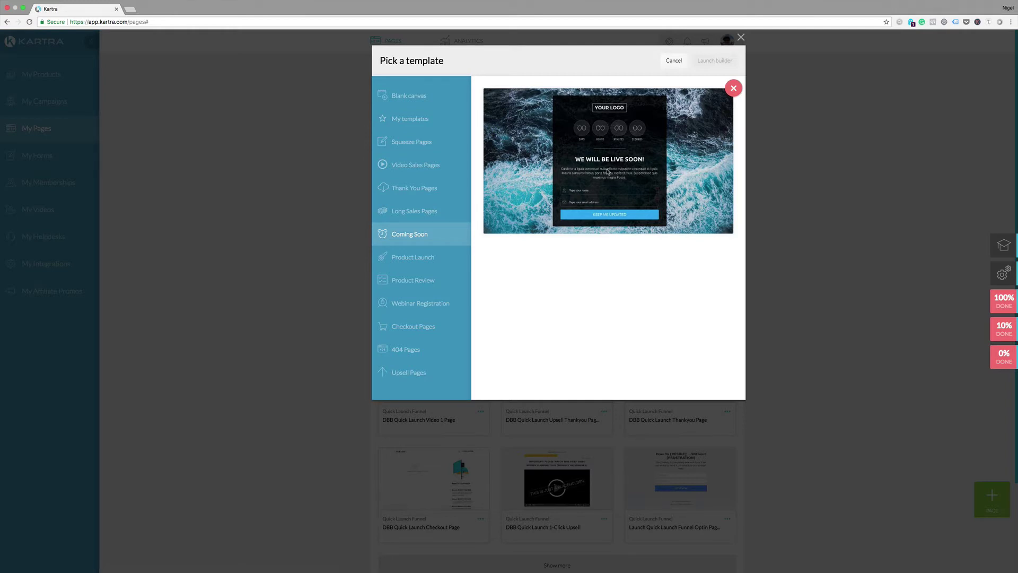
pyautogui.click(413, 258)
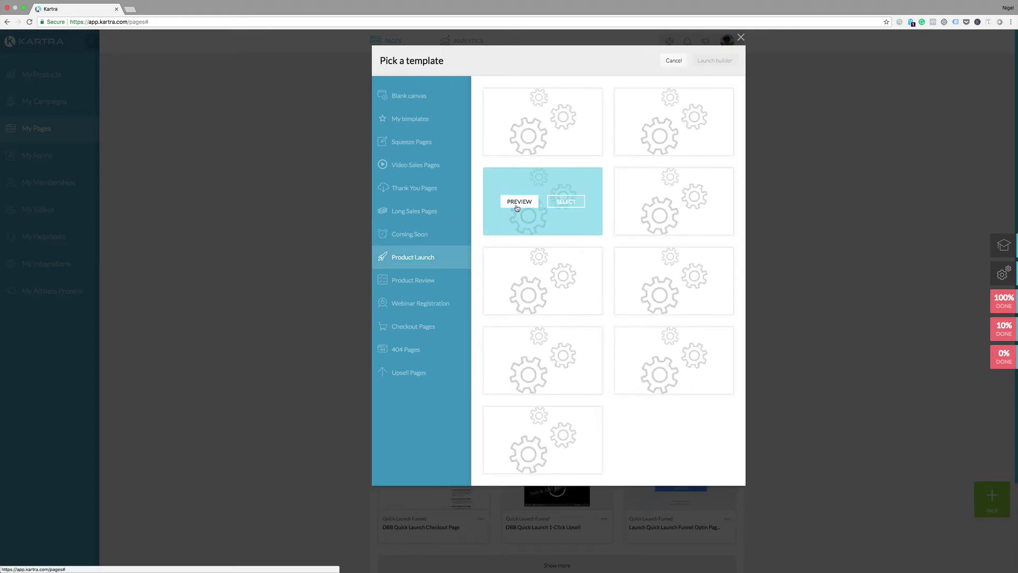
pyautogui.click(516, 204)
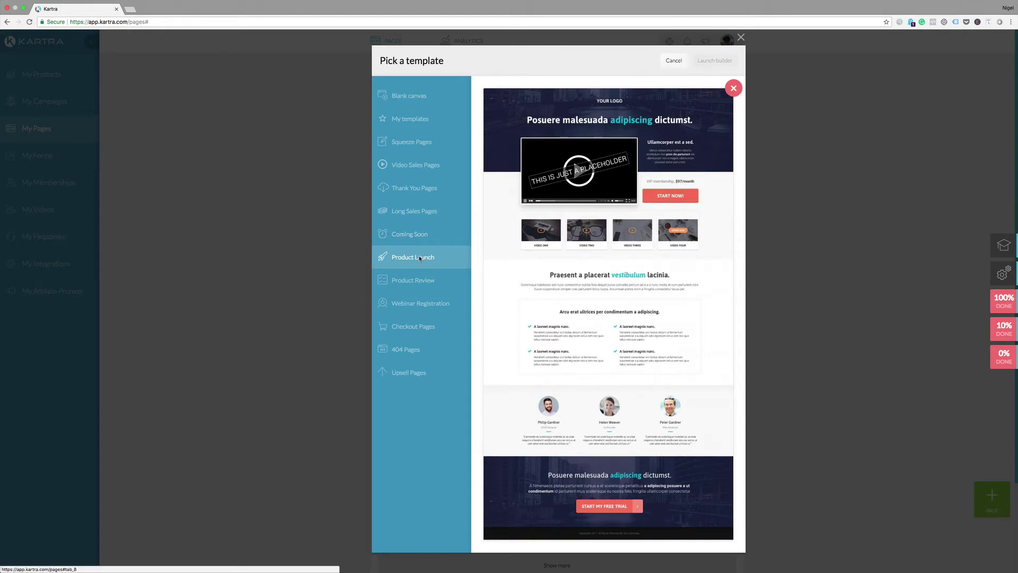
pyautogui.click(415, 281)
# - Preview the fourth Product Review template and the photo course review template, closing each preview
pyautogui.moveTo(663, 207)
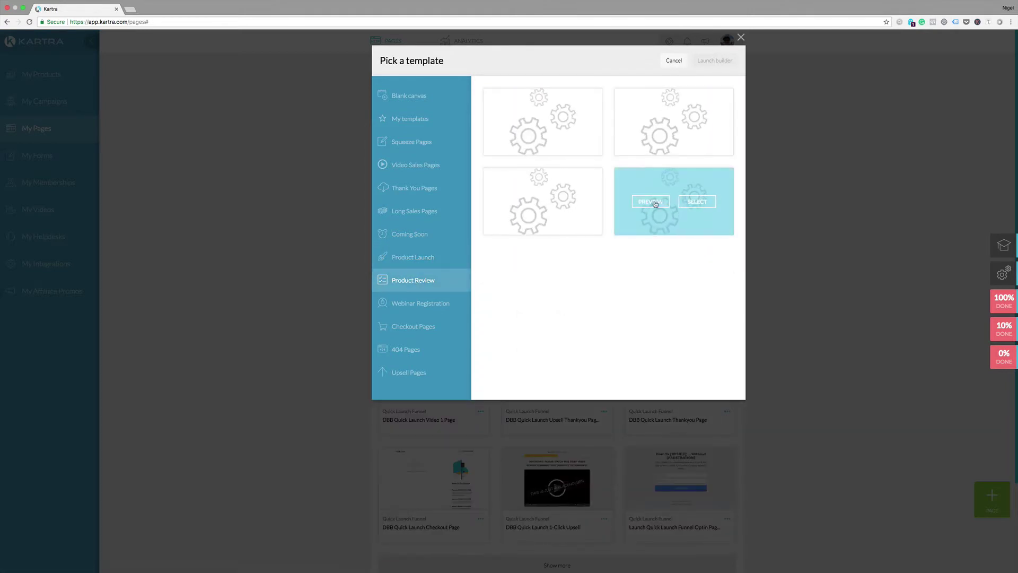
pyautogui.click(656, 206)
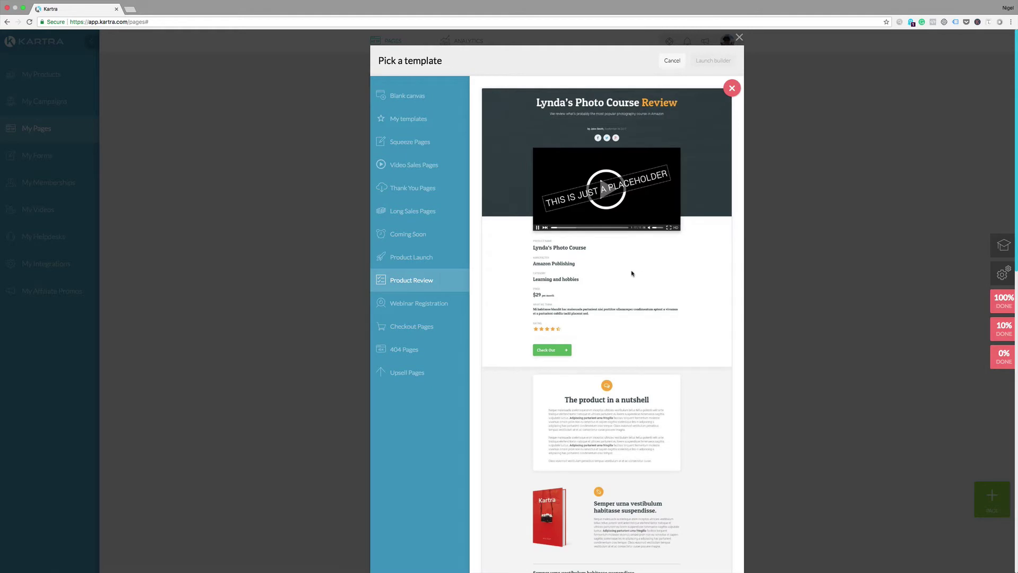
pyautogui.press('Escape')
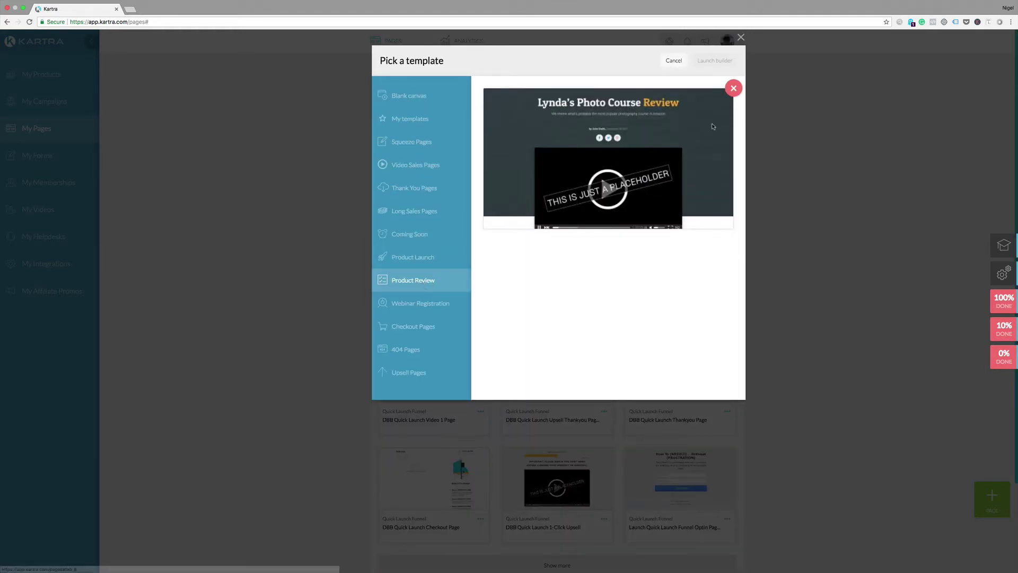
pyautogui.click(734, 89)
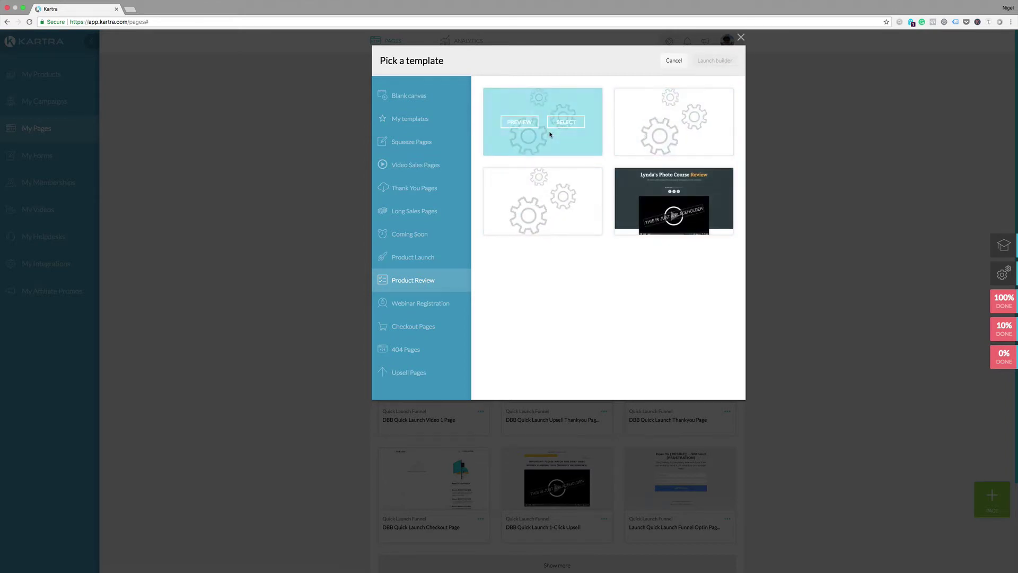
pyautogui.click(652, 203)
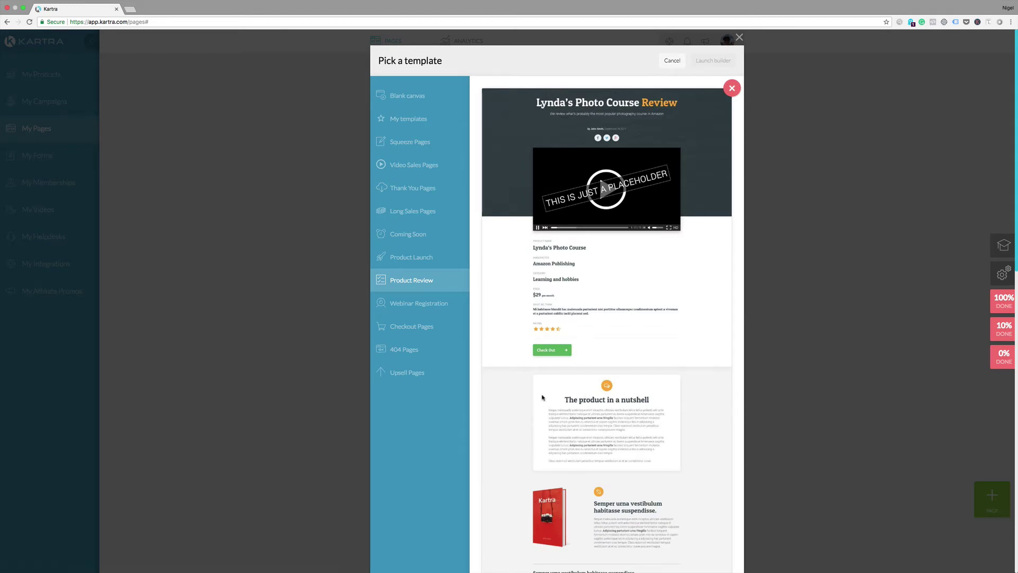
pyautogui.click(732, 88)
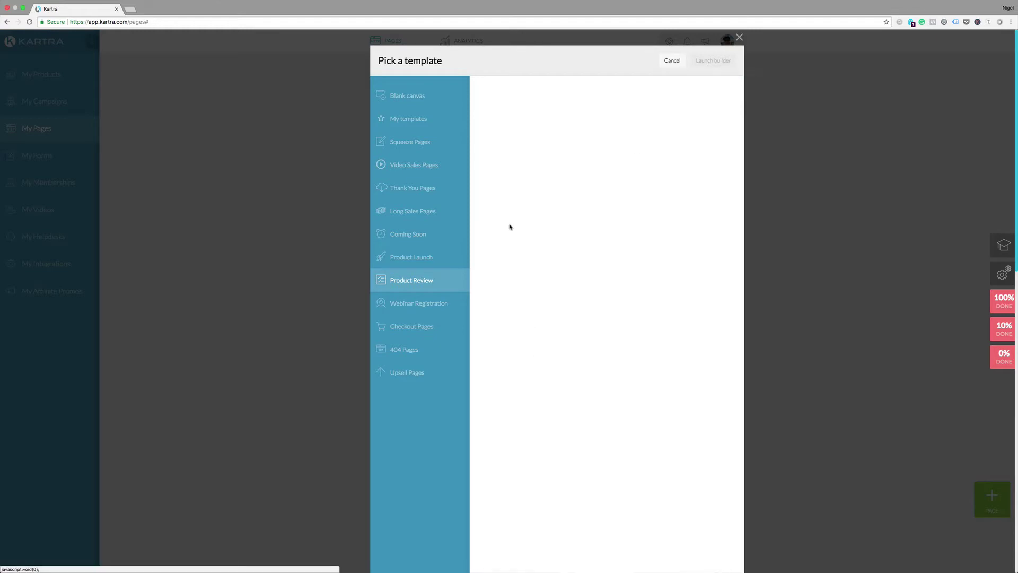
# - Preview the laptop-photo and smiling-man Webinar Registration templates, closing each preview
pyautogui.click(411, 311)
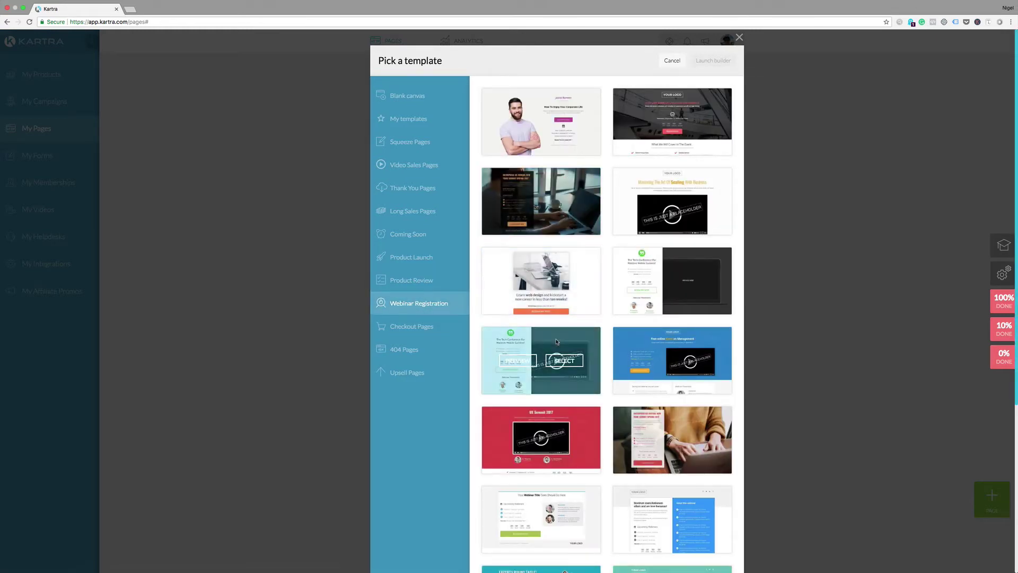
pyautogui.moveTo(656, 440)
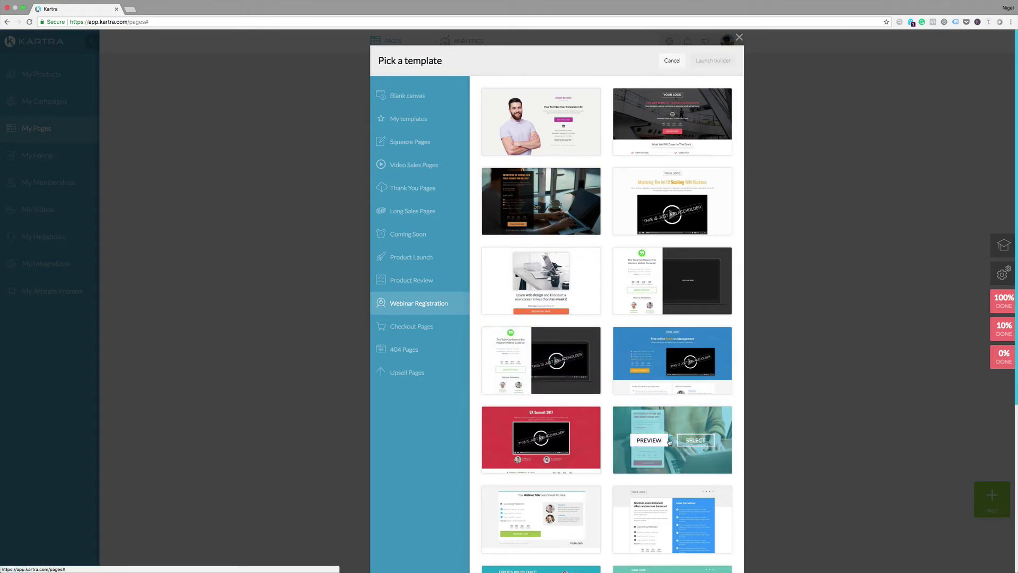
pyautogui.click(654, 442)
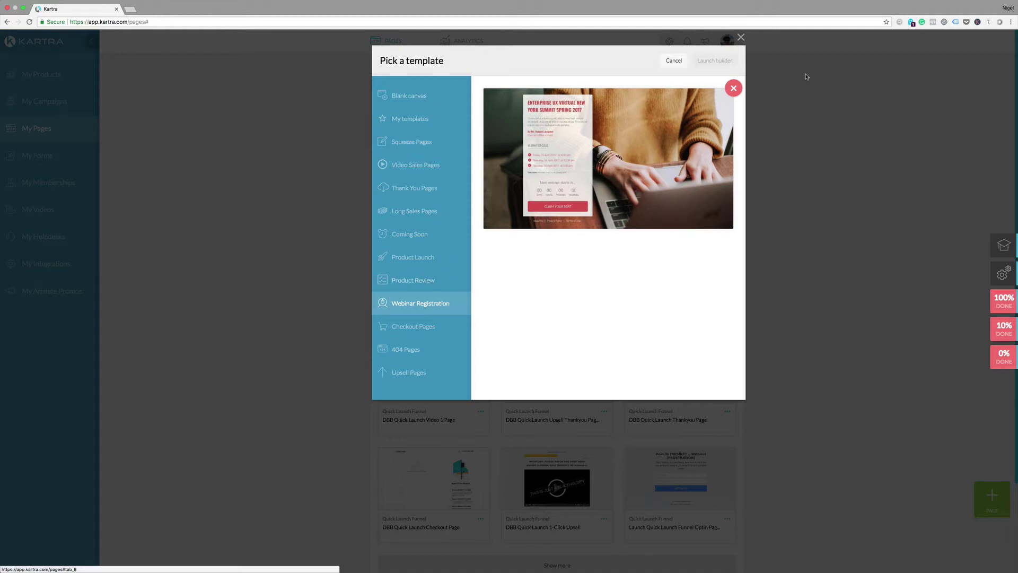
pyautogui.click(733, 88)
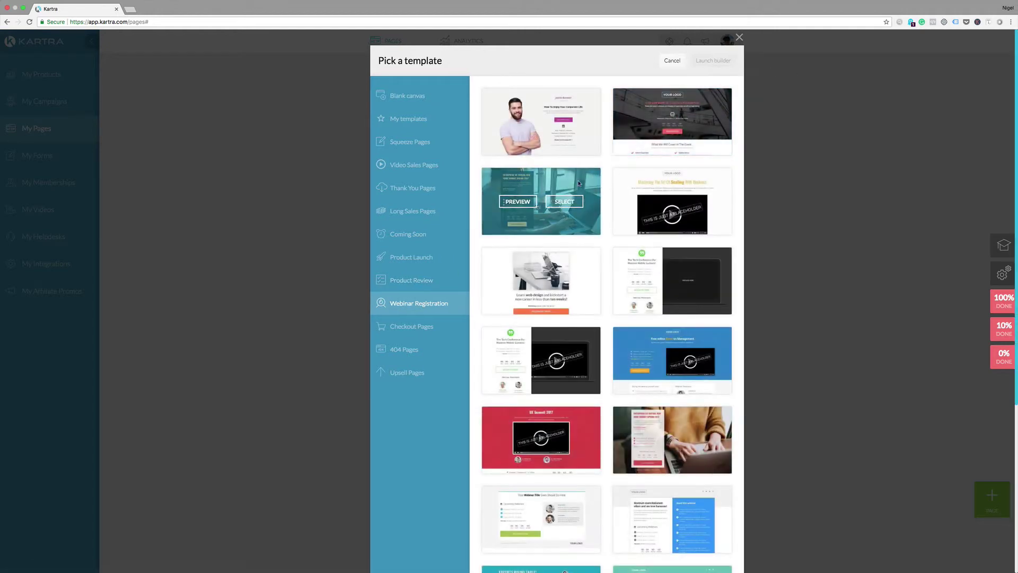
pyautogui.click(519, 128)
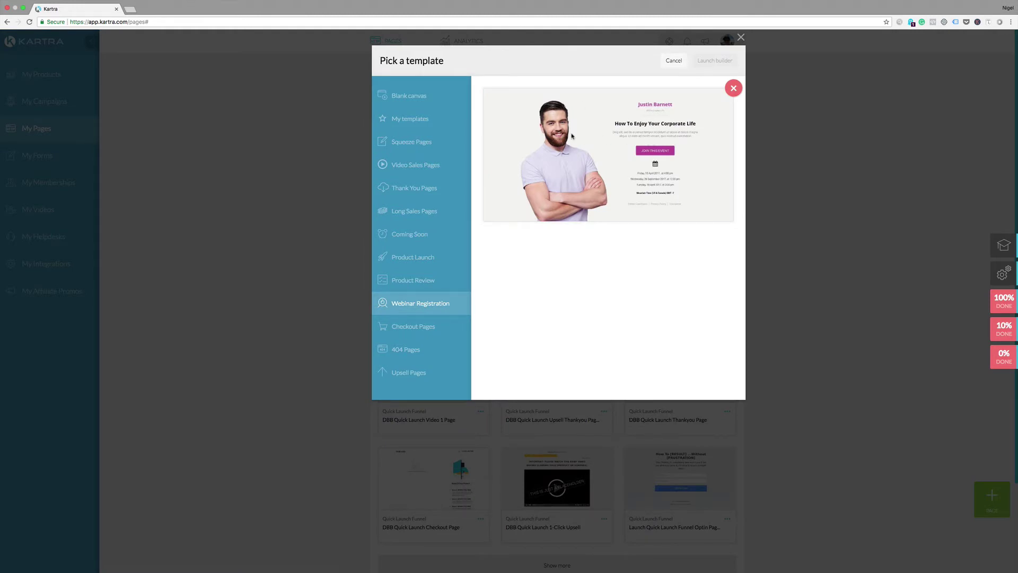
pyautogui.click(734, 88)
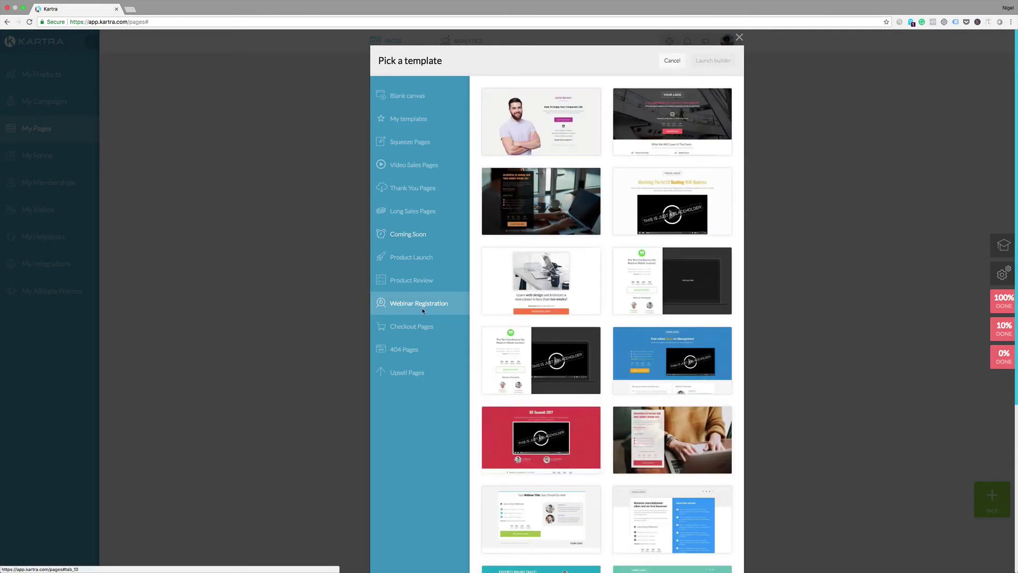
# - Preview the dark testimonial and yellow Checkout Pages templates
pyautogui.click(410, 329)
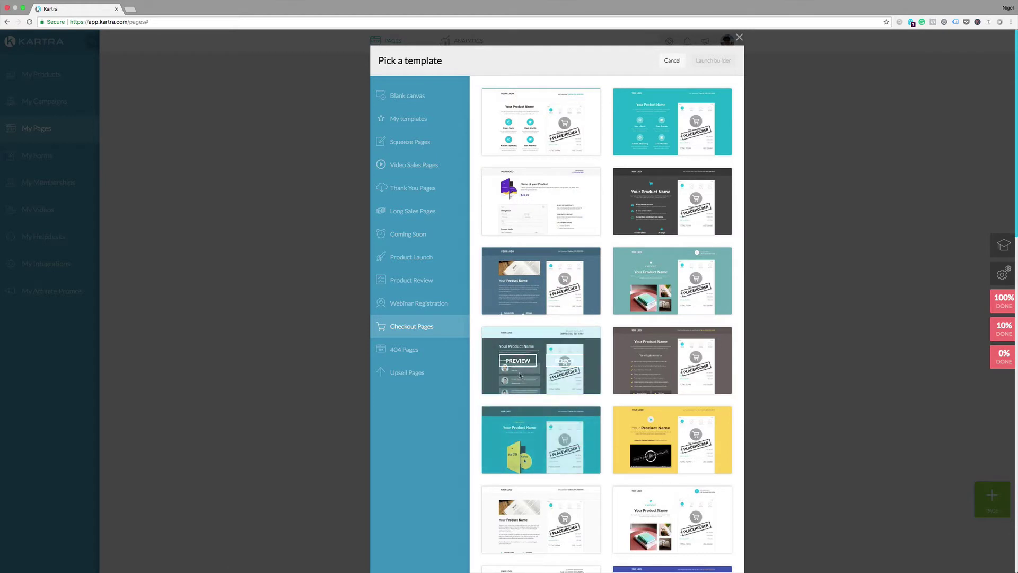
pyautogui.click(527, 366)
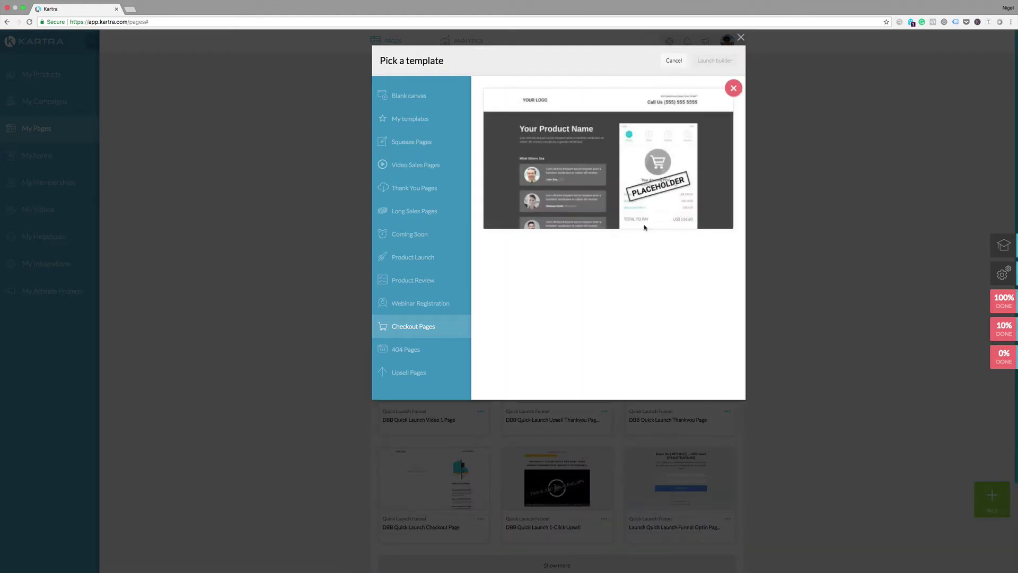
pyautogui.click(734, 88)
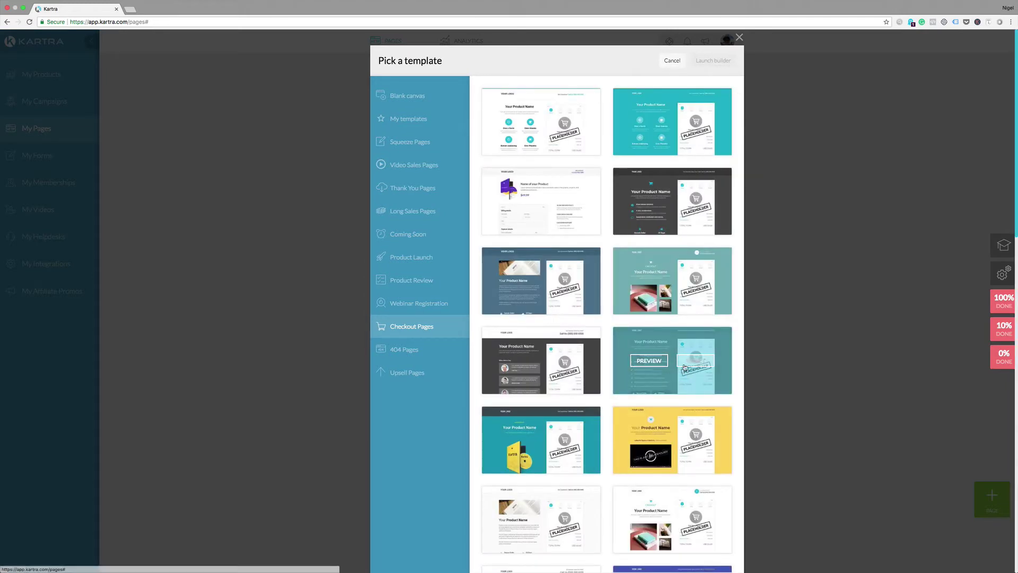
pyautogui.click(655, 442)
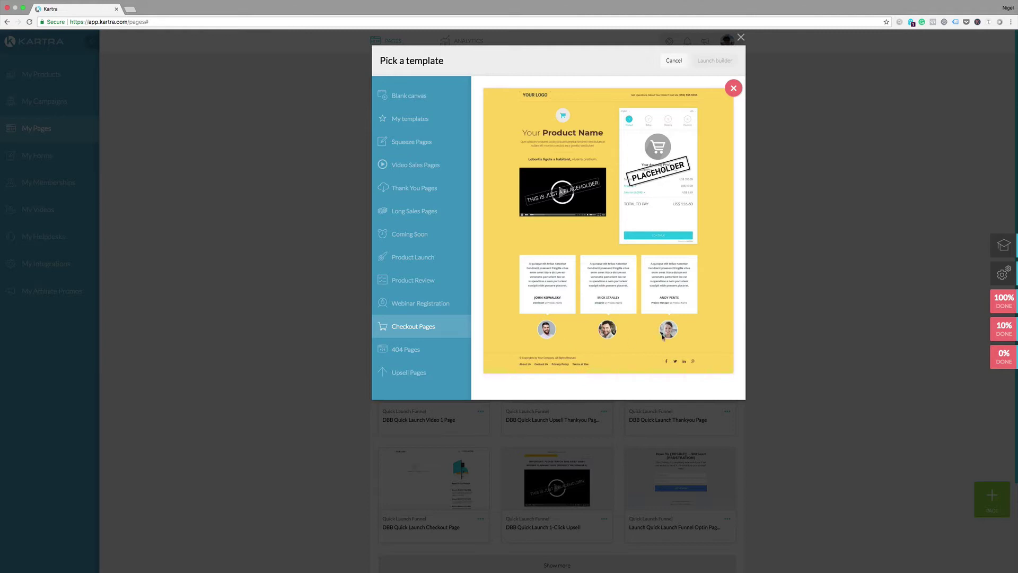
# - Preview a 404 Pages template, then an Upsell Pages template with a $89.99 One Time Offer
pyautogui.click(395, 352)
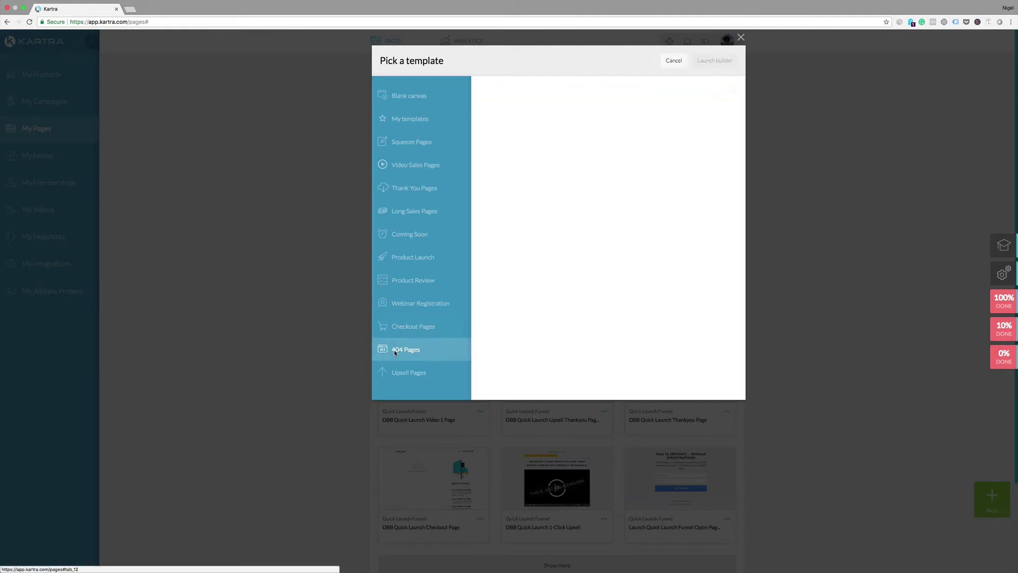
pyautogui.moveTo(550, 277)
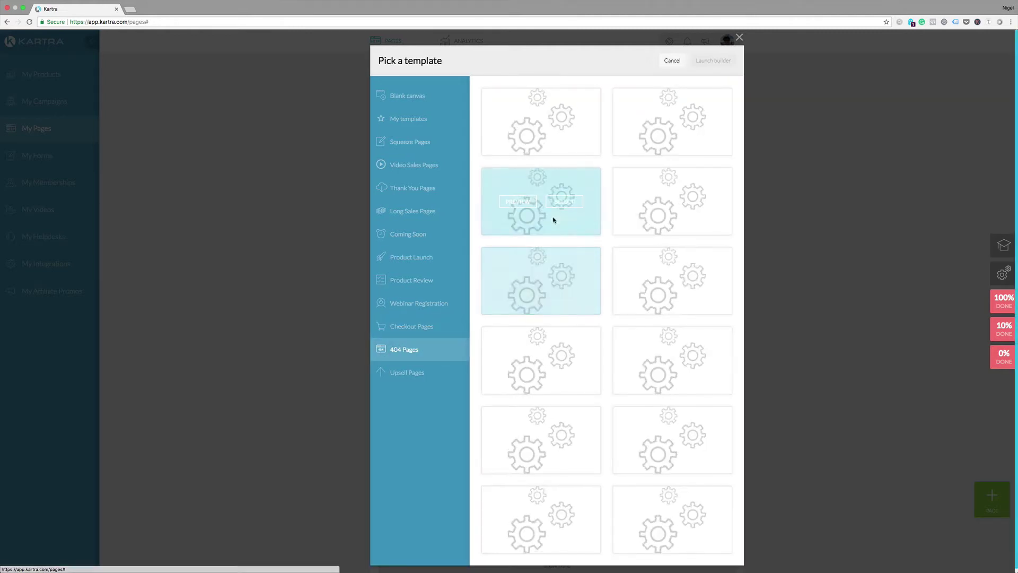
pyautogui.click(520, 202)
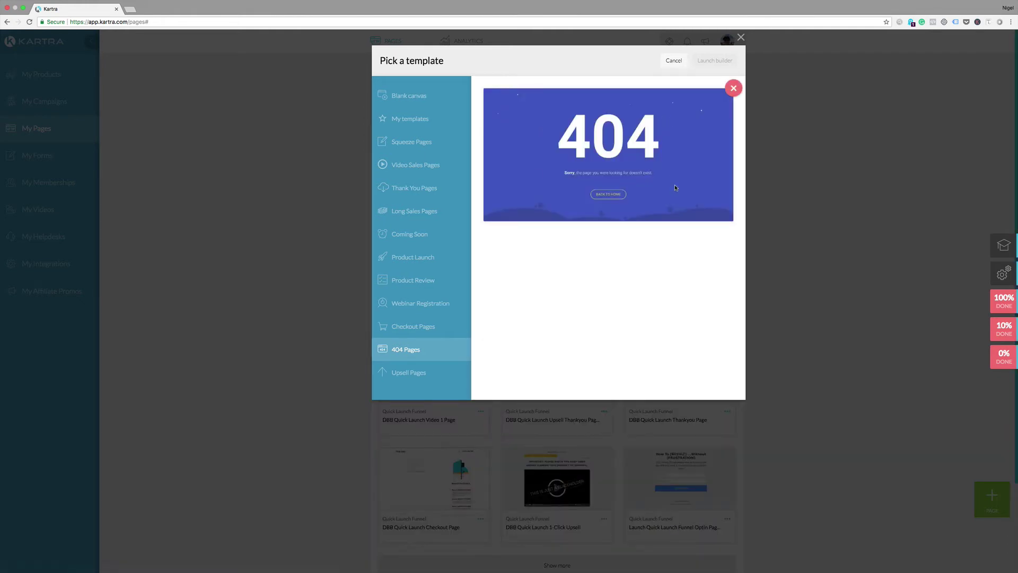
pyautogui.click(408, 374)
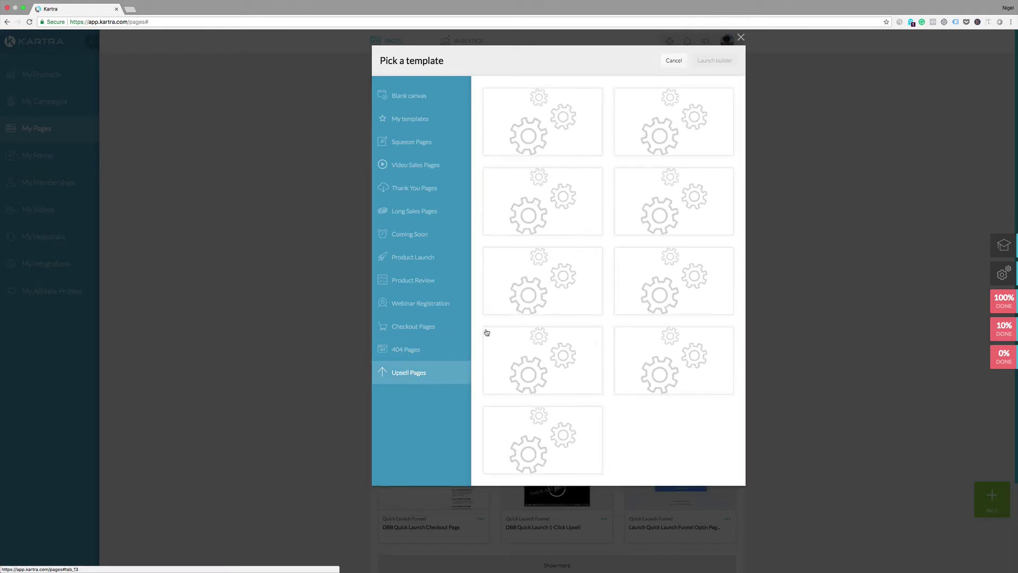
pyautogui.moveTo(544, 216)
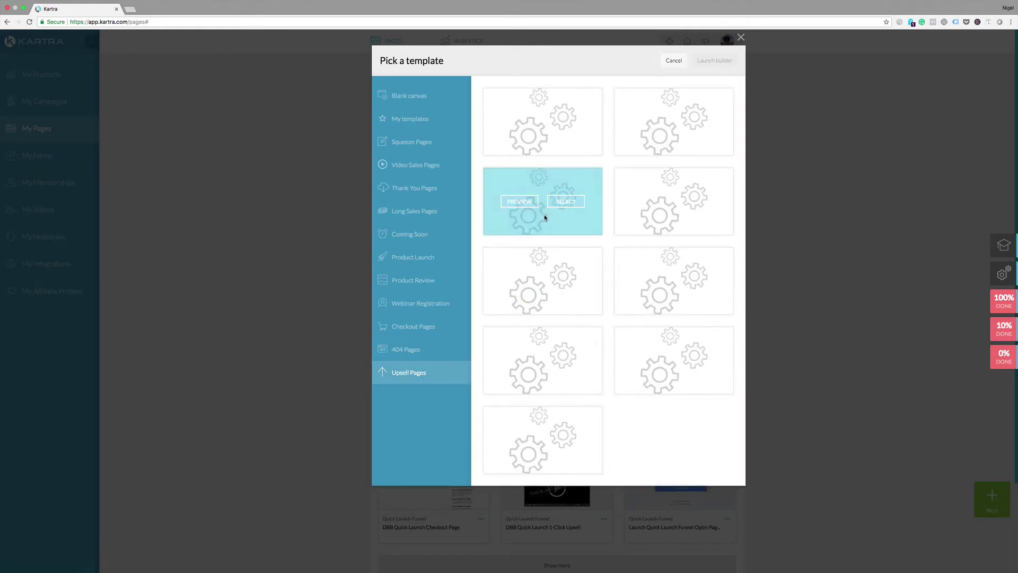
pyautogui.click(519, 202)
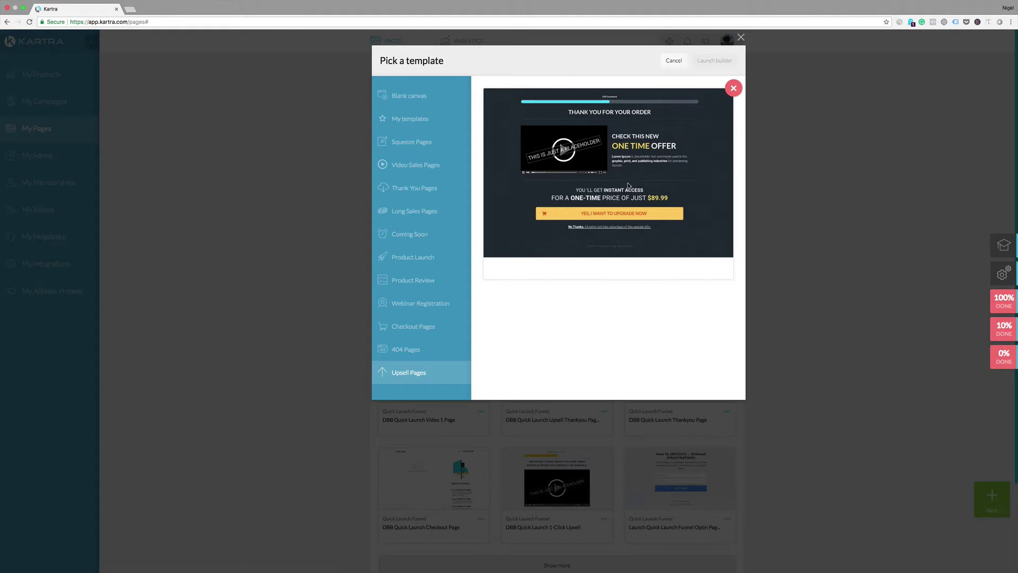
# - Select the purple 'The felis fusce ornare.' Long Sales Pages template and launch the builder
pyautogui.click(416, 213)
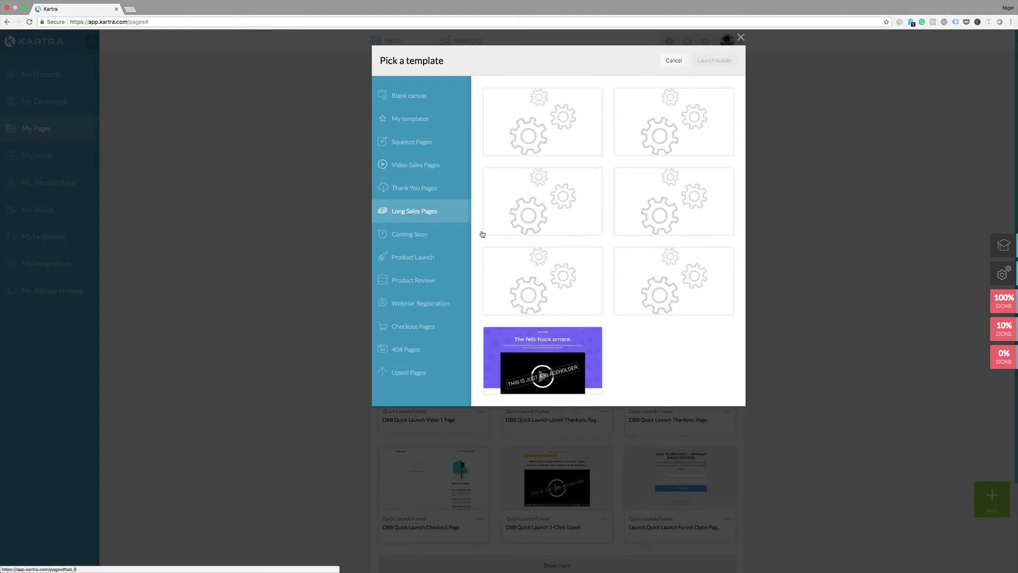
pyautogui.moveTo(537, 331)
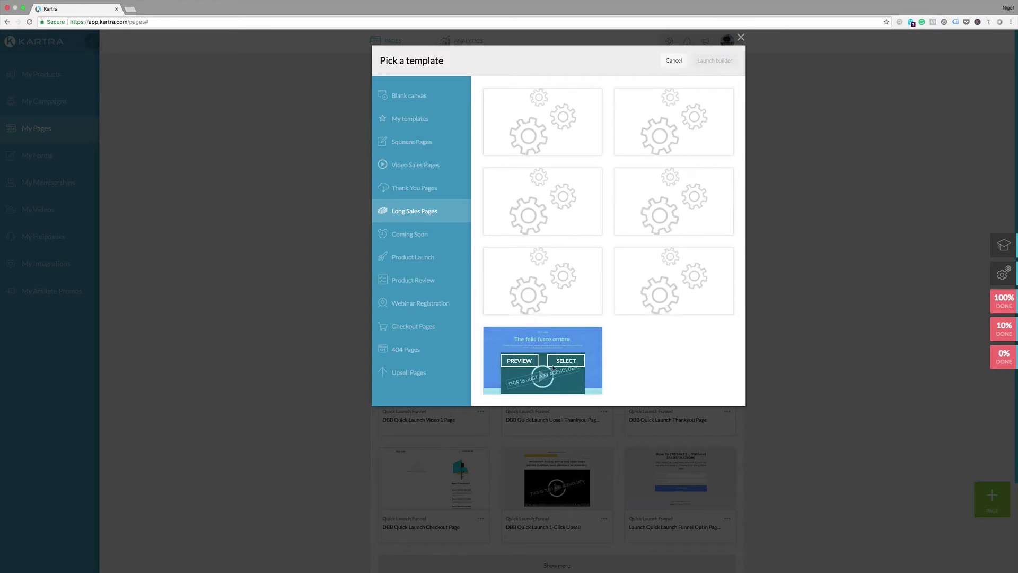
pyautogui.click(563, 363)
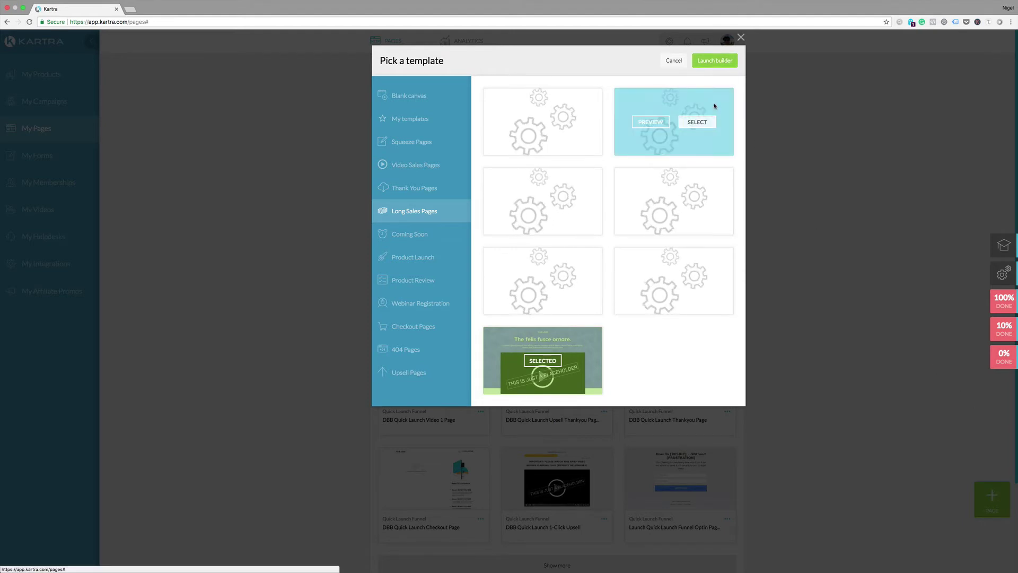
pyautogui.click(717, 61)
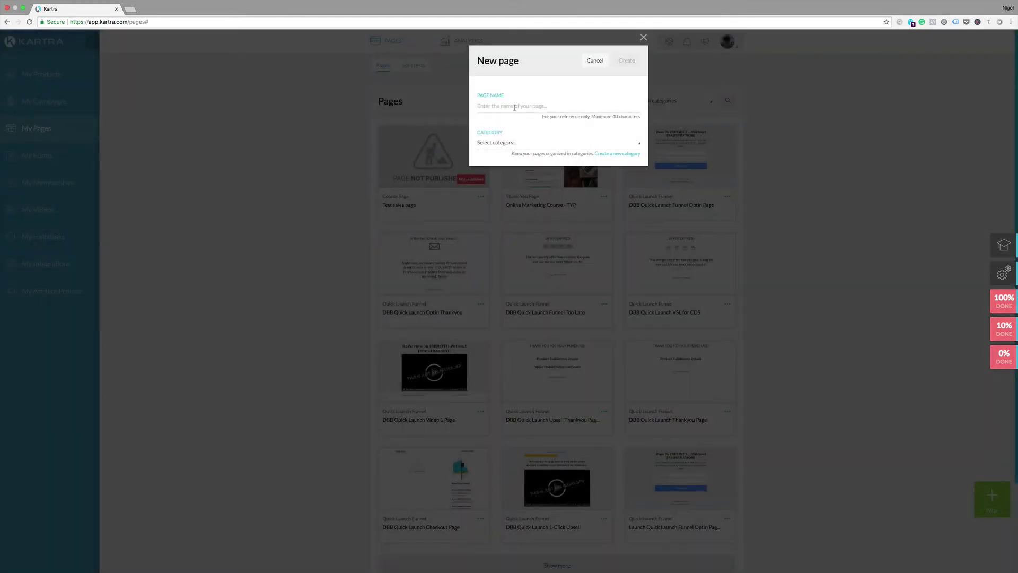
# - Name the new page 'test sales', set its category to Sales Page, and create it
pyautogui.click(514, 108)
pyautogui.write('test sales')
pyautogui.click(527, 145)
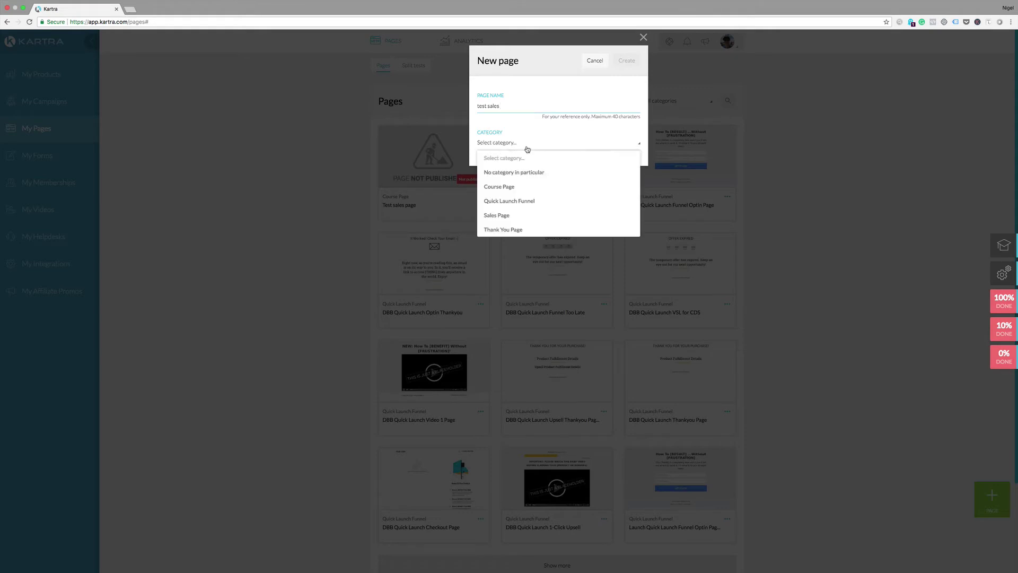
pyautogui.click(503, 216)
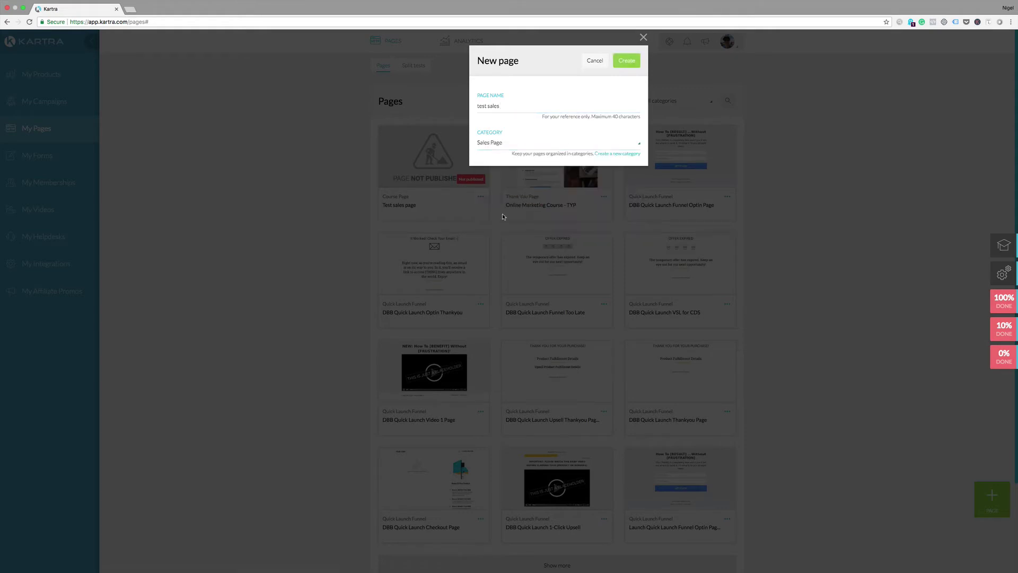
pyautogui.click(632, 63)
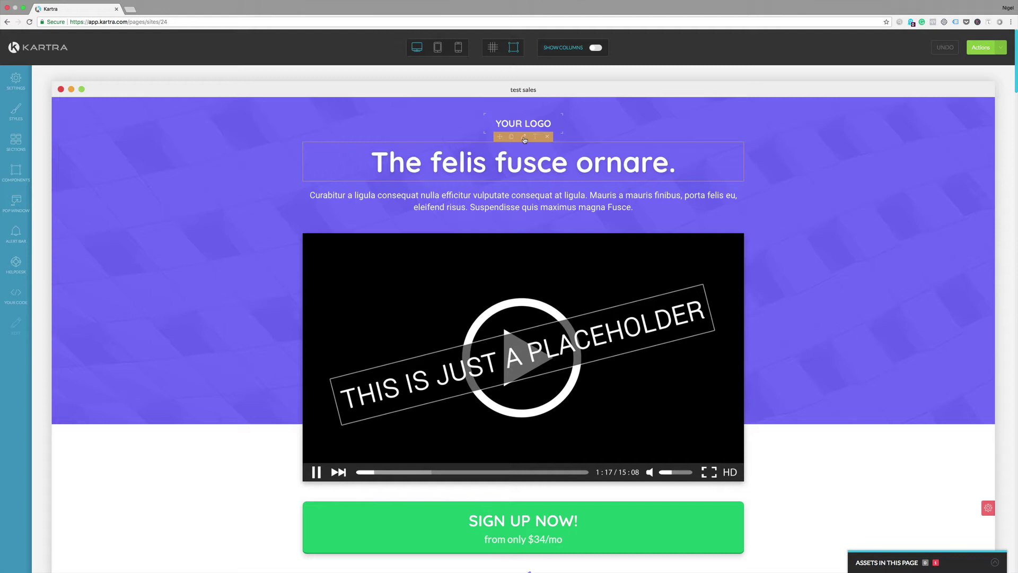
# - Open the YOUR LOGO element's configuration to show its 0, 0, 20, 0 px margins
pyautogui.click(524, 137)
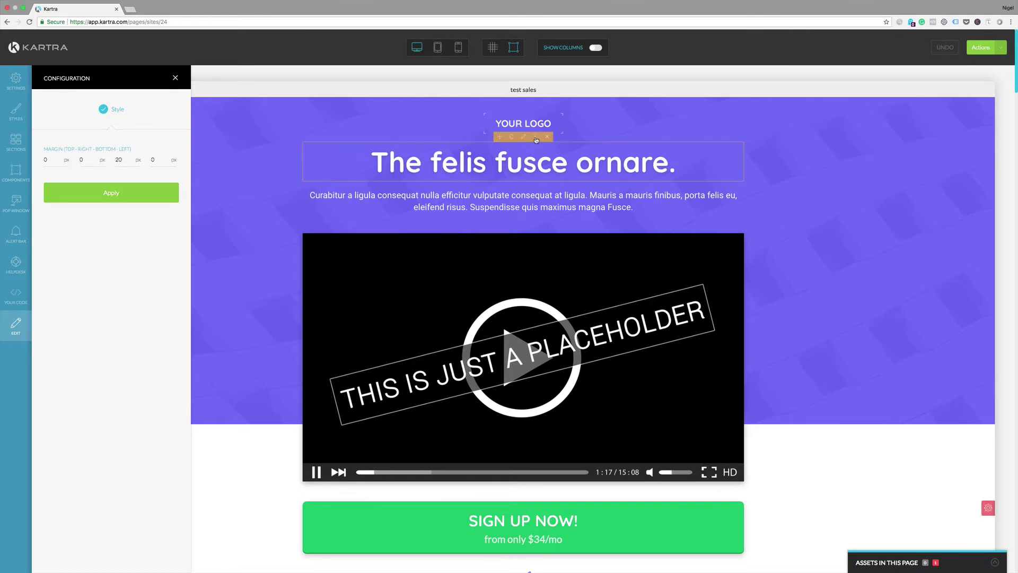
# - Select the headline 'The felis fusce ornare.' and colour it cyan
pyautogui.click(689, 170)
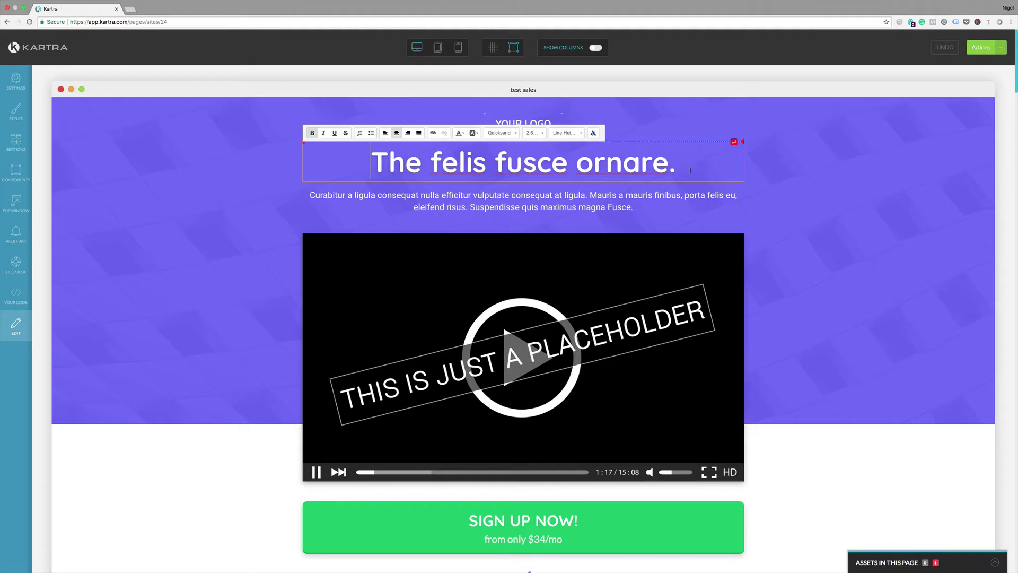
pyautogui.moveTo(689, 170); pyautogui.dragTo(372, 166)
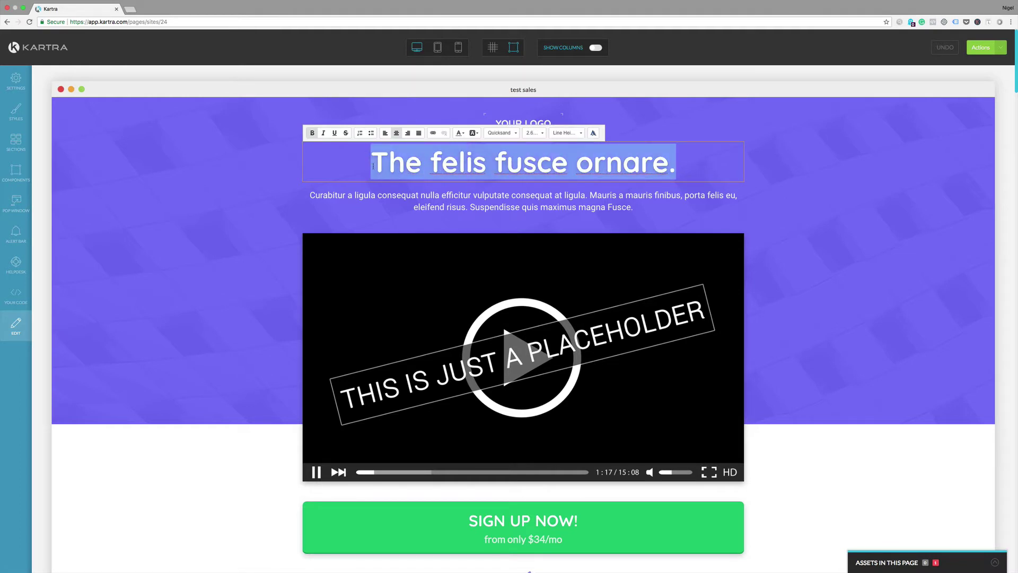
pyautogui.click(464, 135)
pyautogui.click(486, 163)
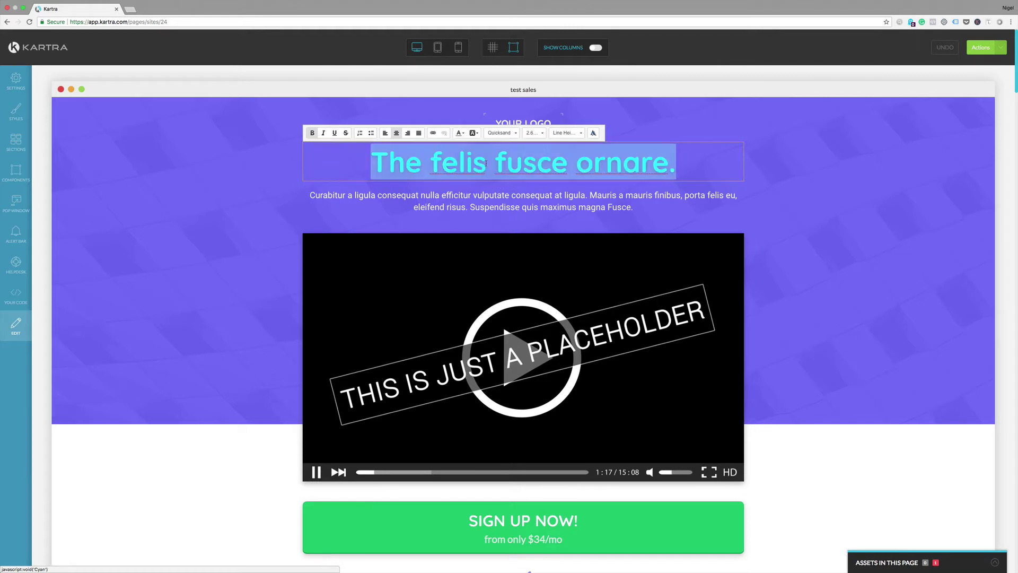
# - Set the headline to Verdana at 1.00rem and keep it centre-aligned
pyautogui.click(516, 133)
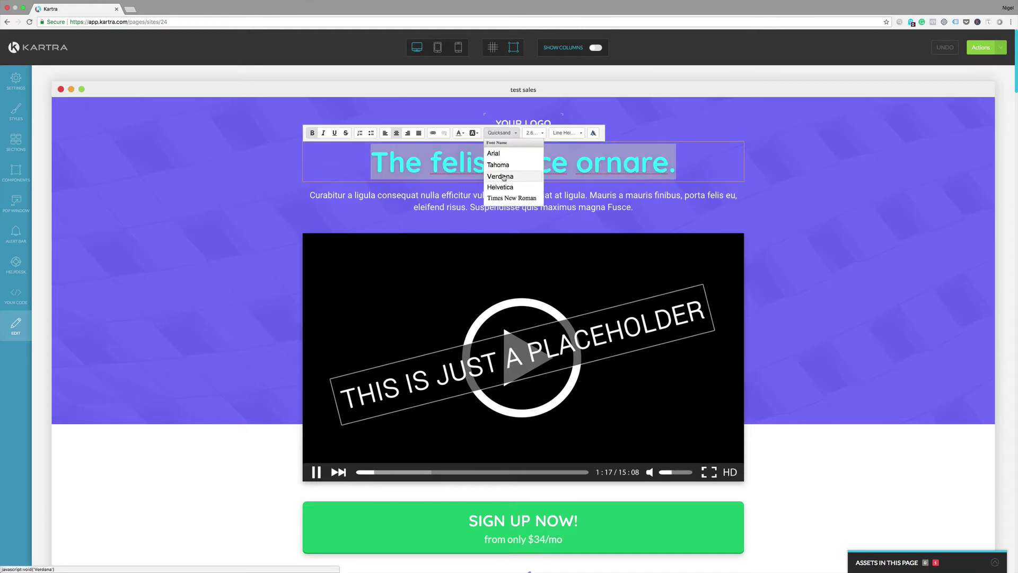
pyautogui.click(504, 177)
pyautogui.click(534, 134)
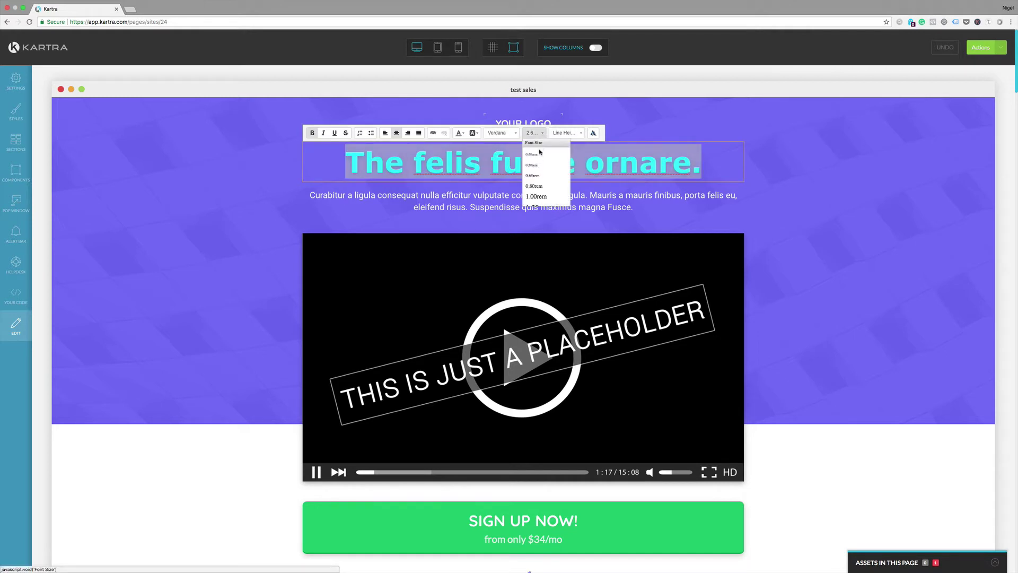
pyautogui.click(530, 197)
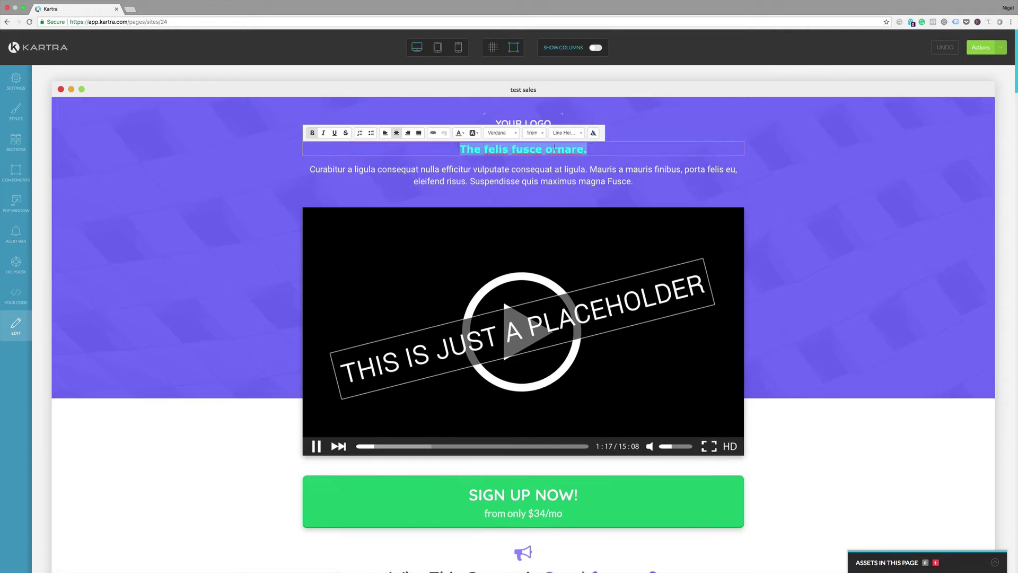
pyautogui.click(386, 135)
pyautogui.click(407, 135)
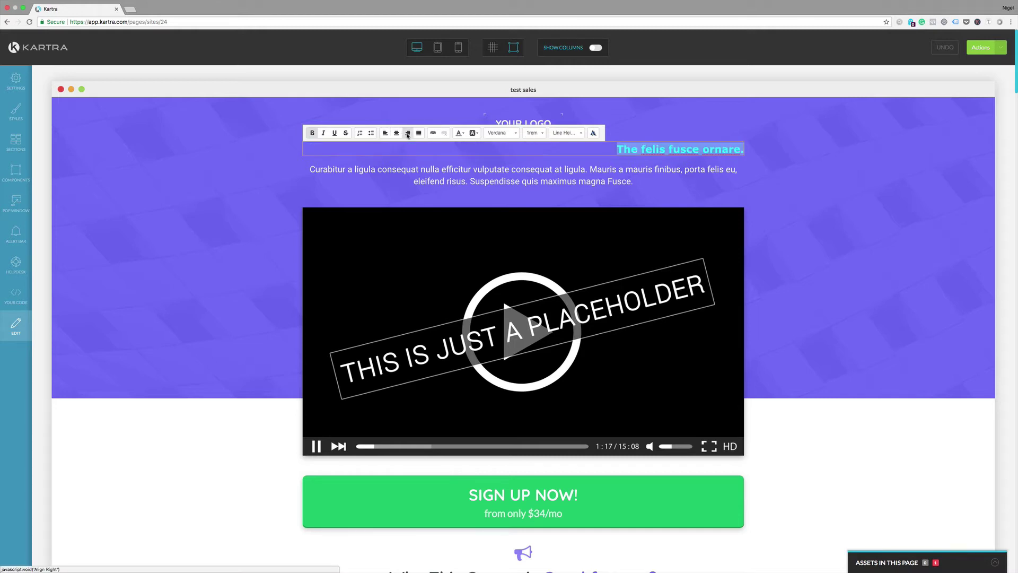
pyautogui.click(396, 135)
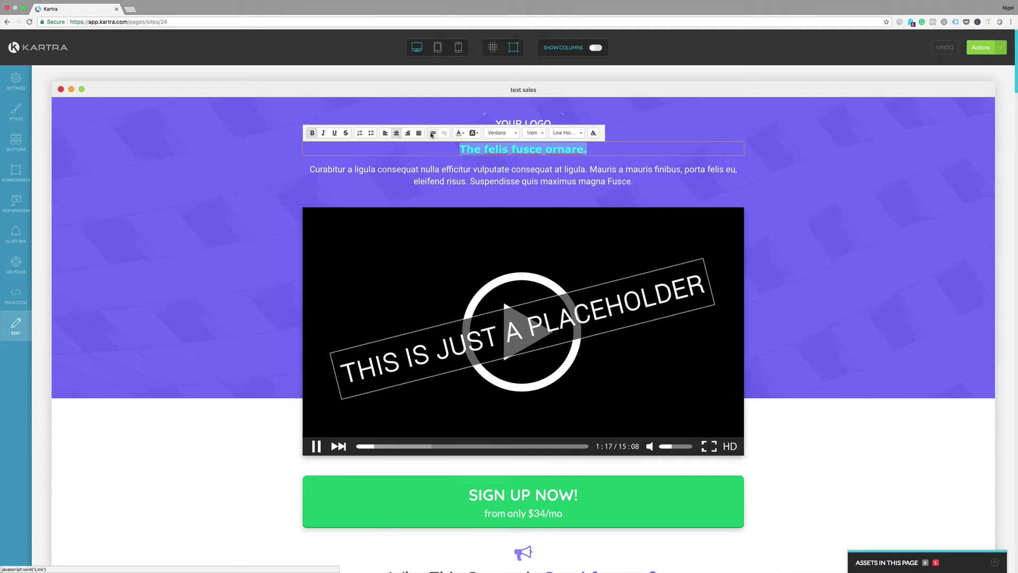
pyautogui.click(645, 132)
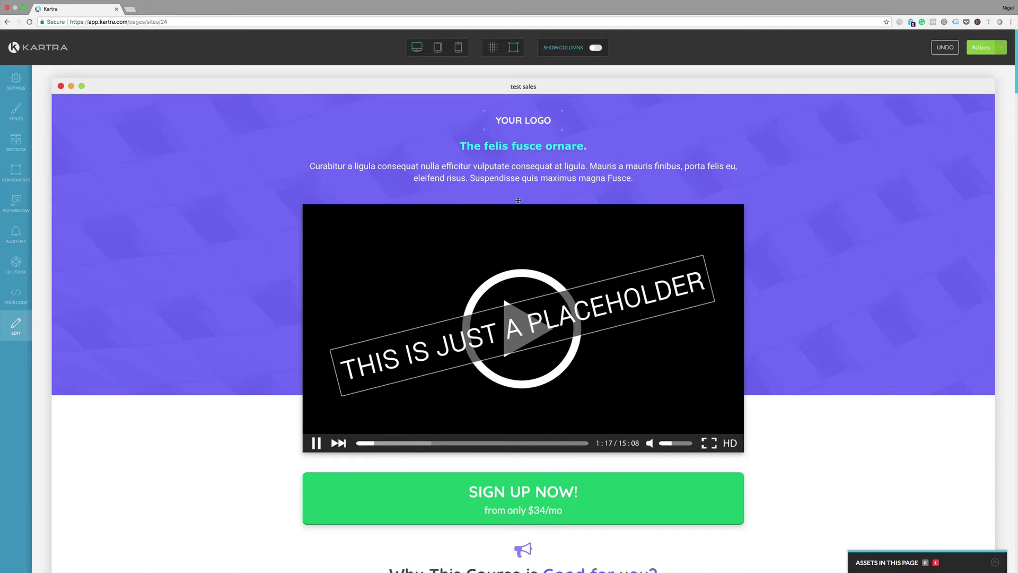
# - Load the Kartra video 'Online Marketing Course - Bonus Lesson' into the hero player and change its skin
pyautogui.scroll(-2, 529, 244)
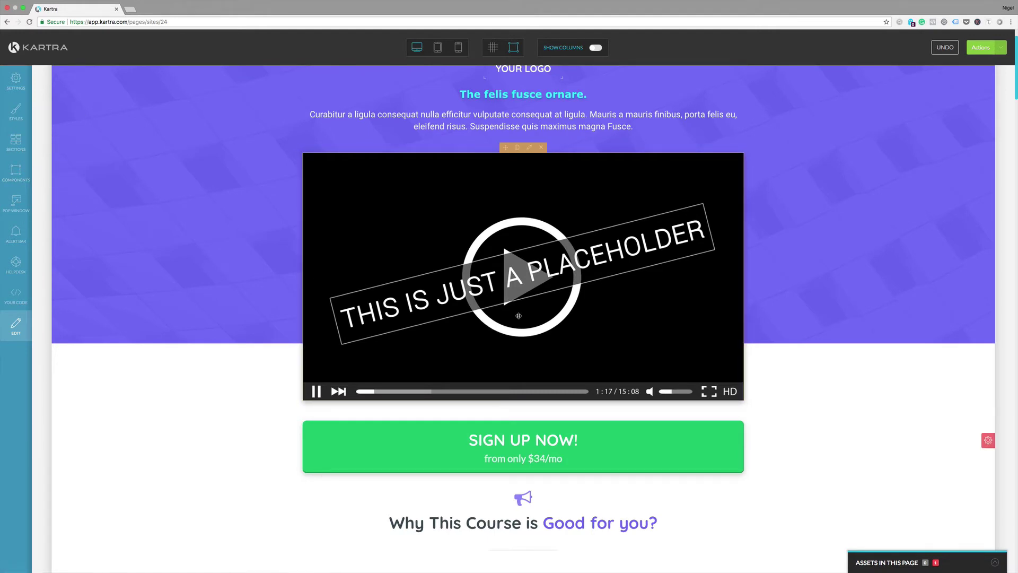
pyautogui.click(531, 149)
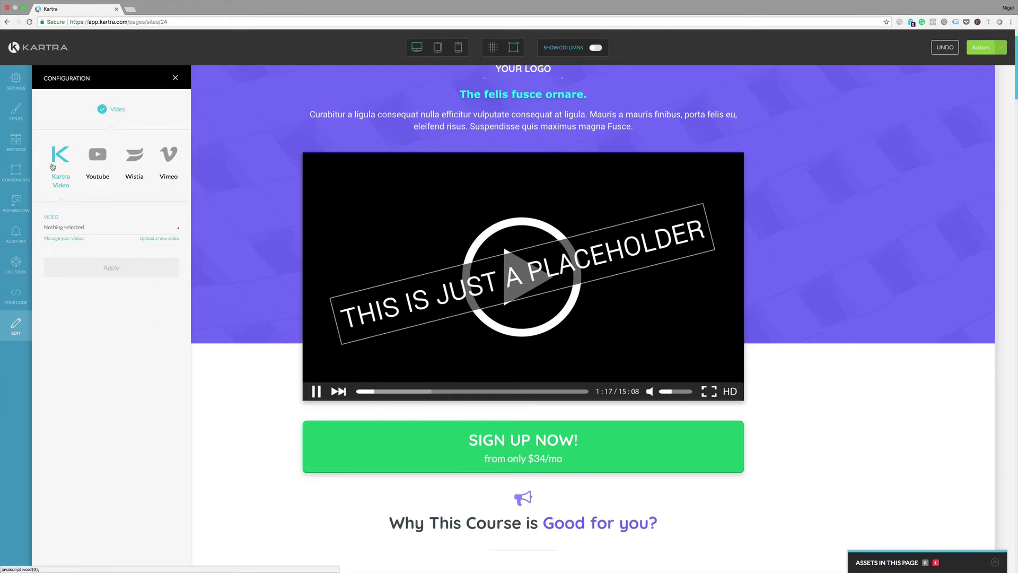
pyautogui.click(180, 230)
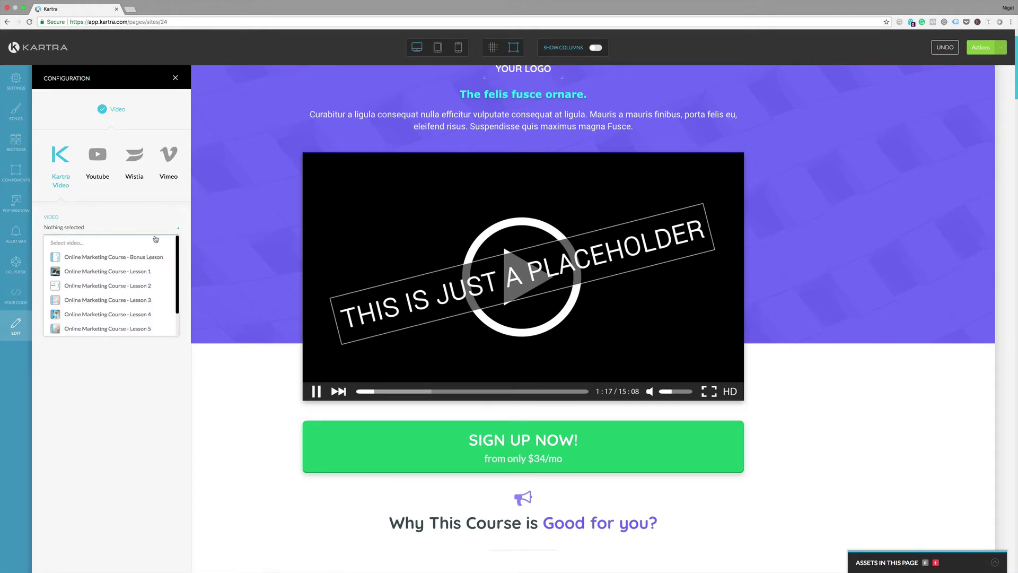
pyautogui.click(103, 260)
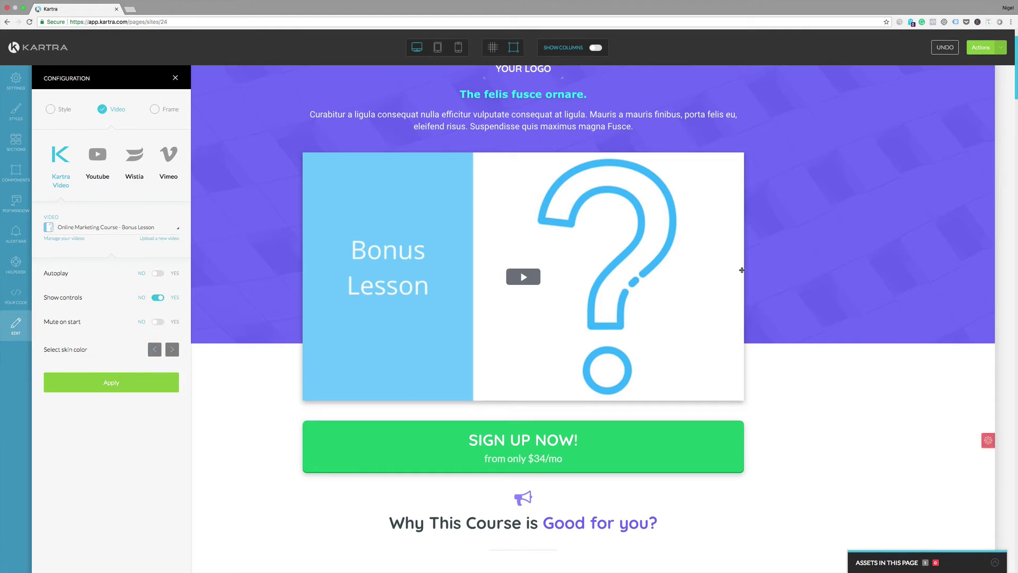
pyautogui.click(172, 349)
pyautogui.click(154, 352)
pyautogui.click(175, 79)
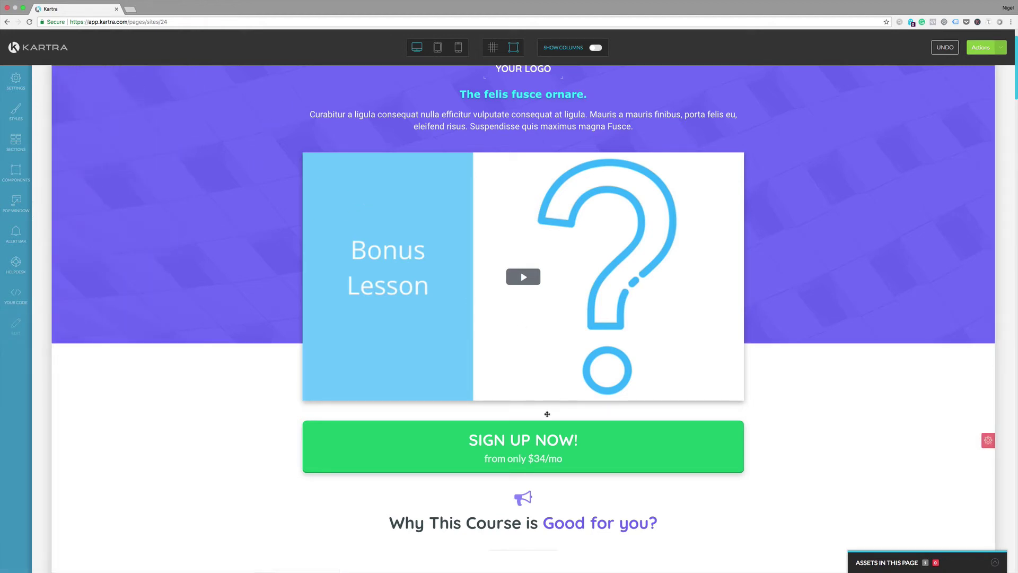
# - Turn on the ambulance icon for the SIGN UP NOW button, leaving its link at None
pyautogui.scroll(-3, 547, 415)
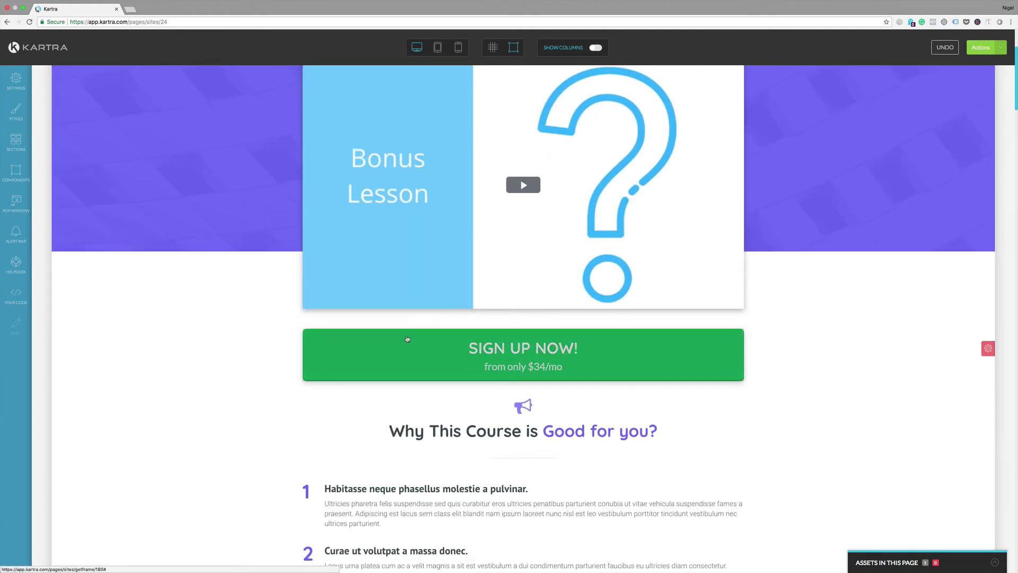
pyautogui.moveTo(407, 340)
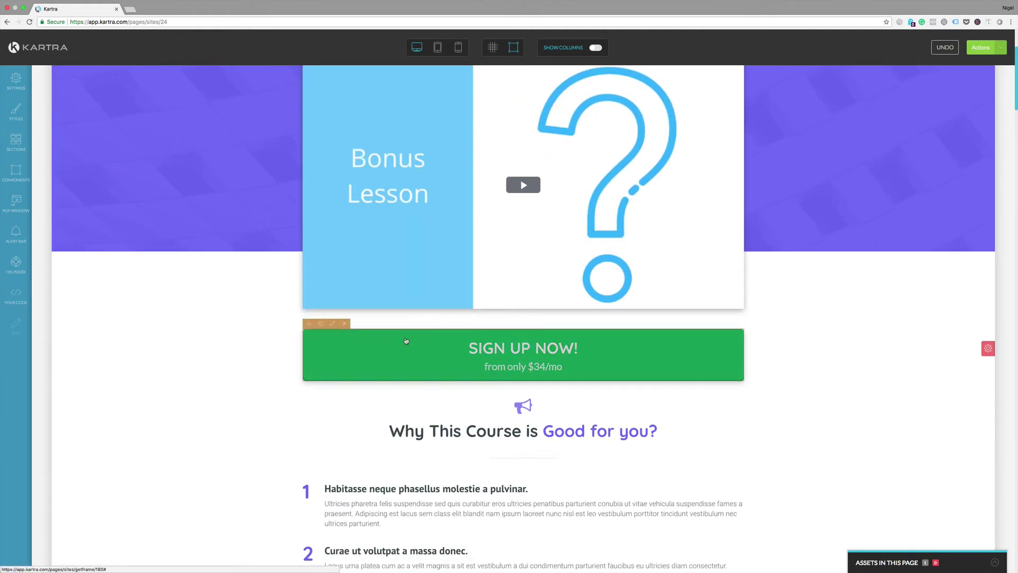
pyautogui.click(333, 324)
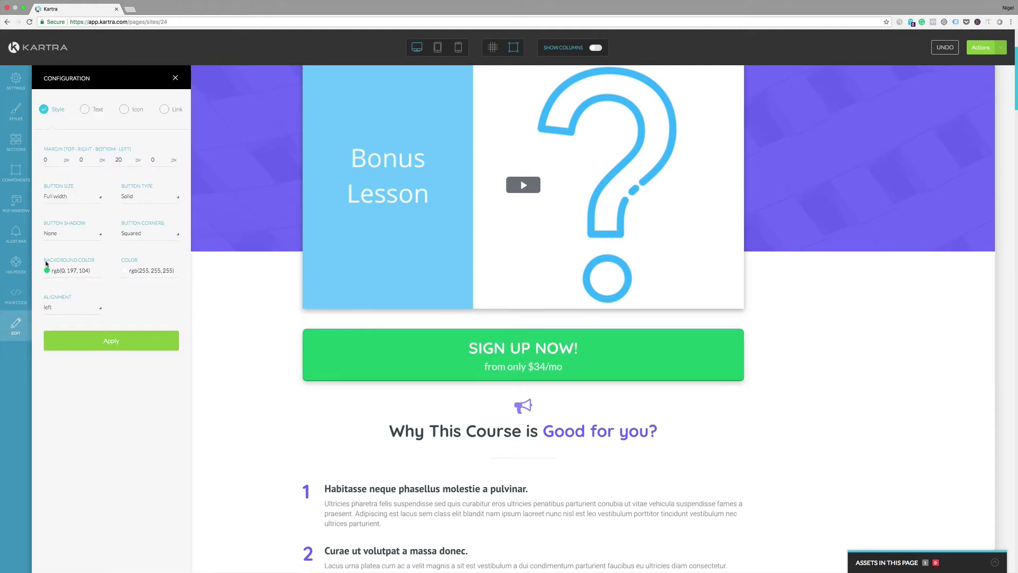
pyautogui.click(86, 111)
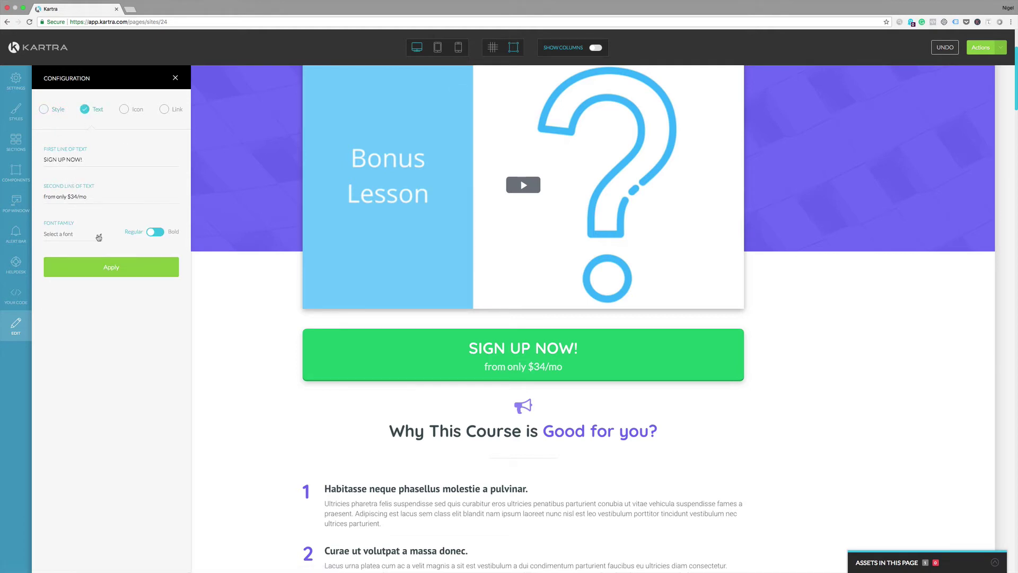
pyautogui.click(124, 110)
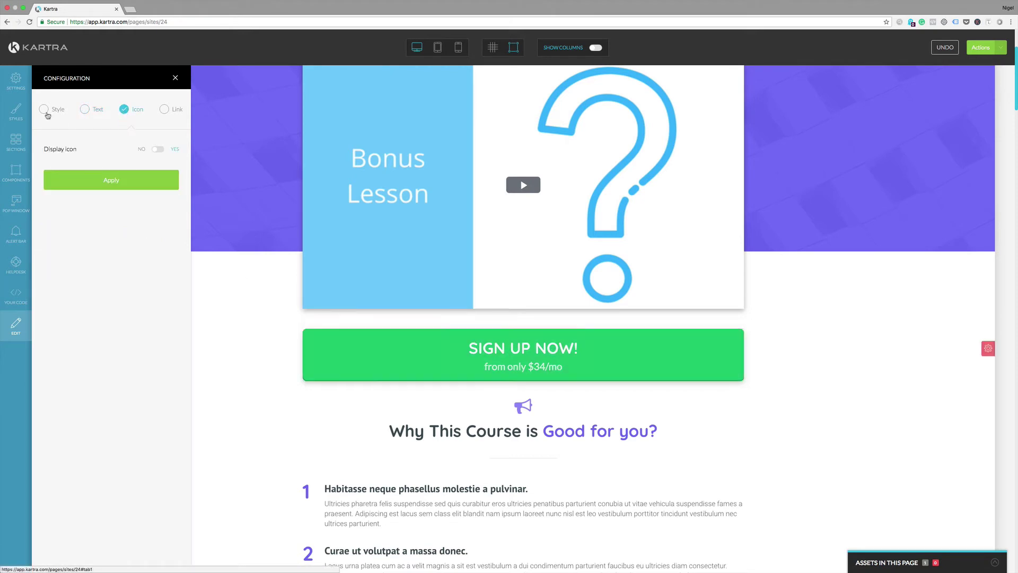
pyautogui.click(159, 150)
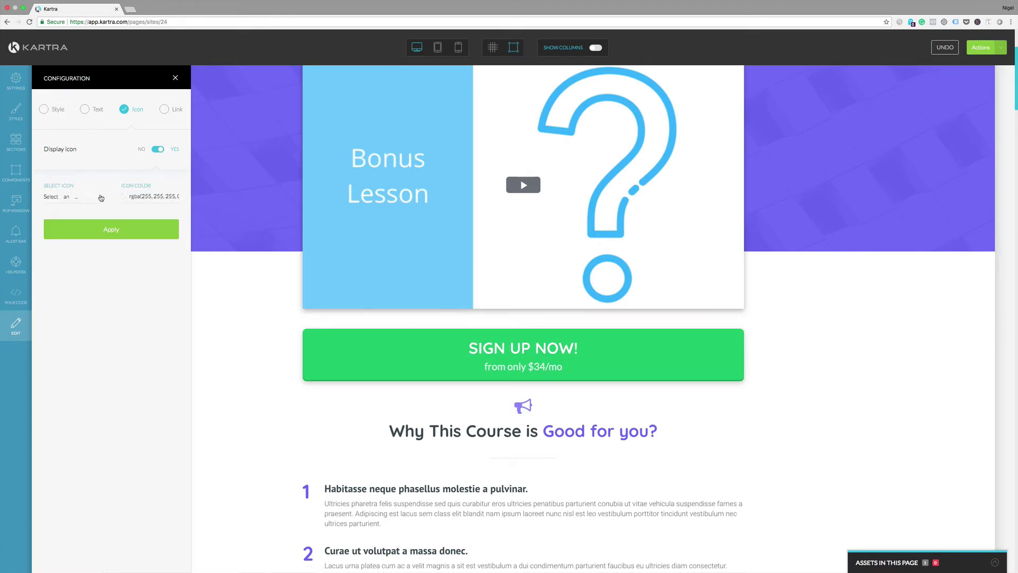
pyautogui.click(100, 198)
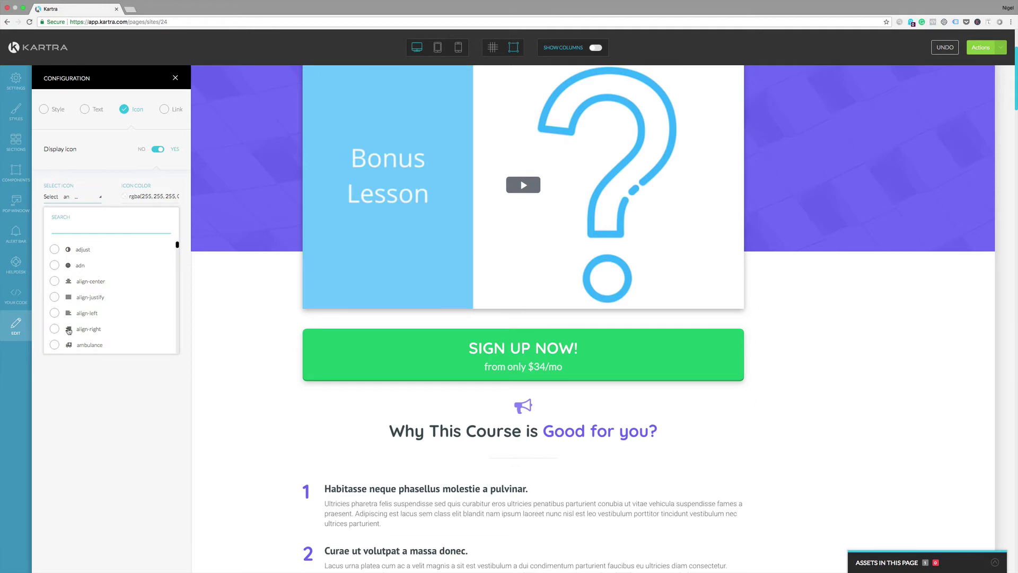
pyautogui.click(69, 344)
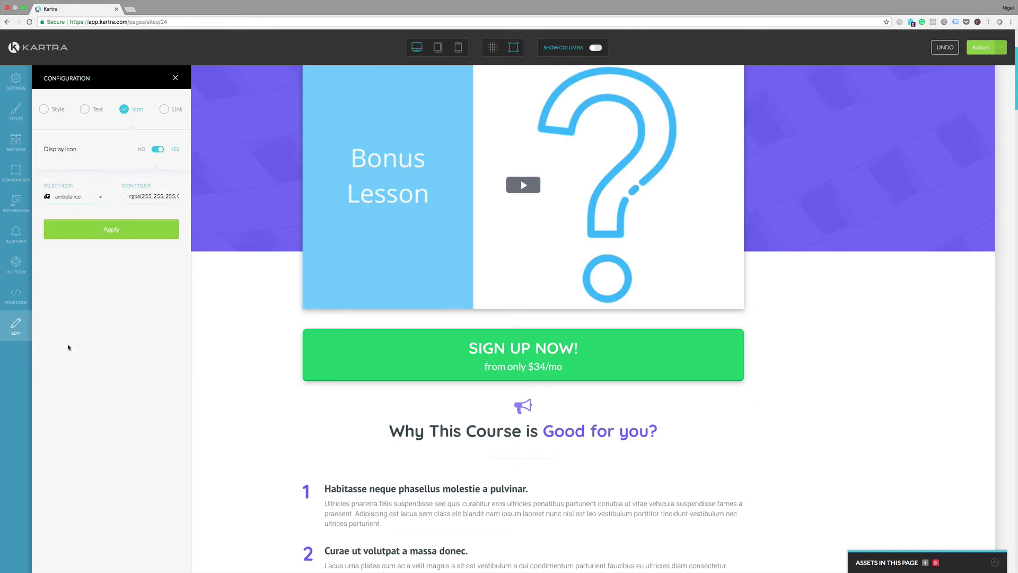
pyautogui.click(110, 231)
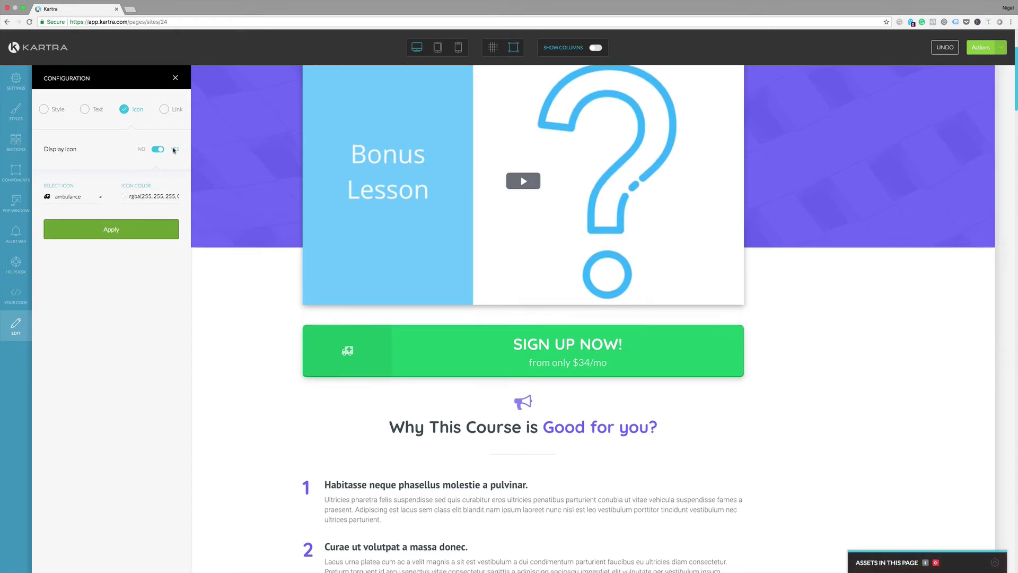
pyautogui.click(164, 109)
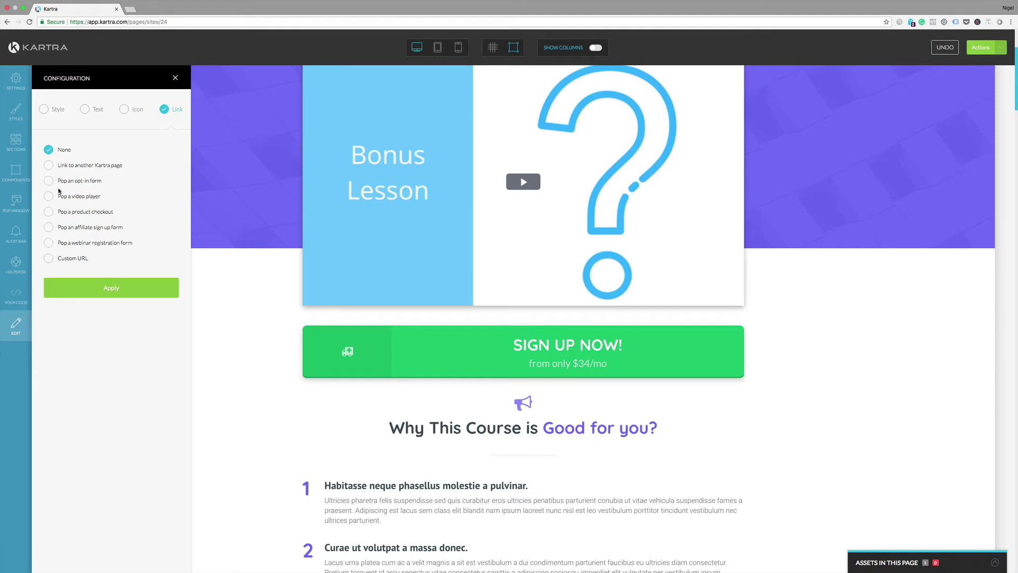
pyautogui.click(175, 78)
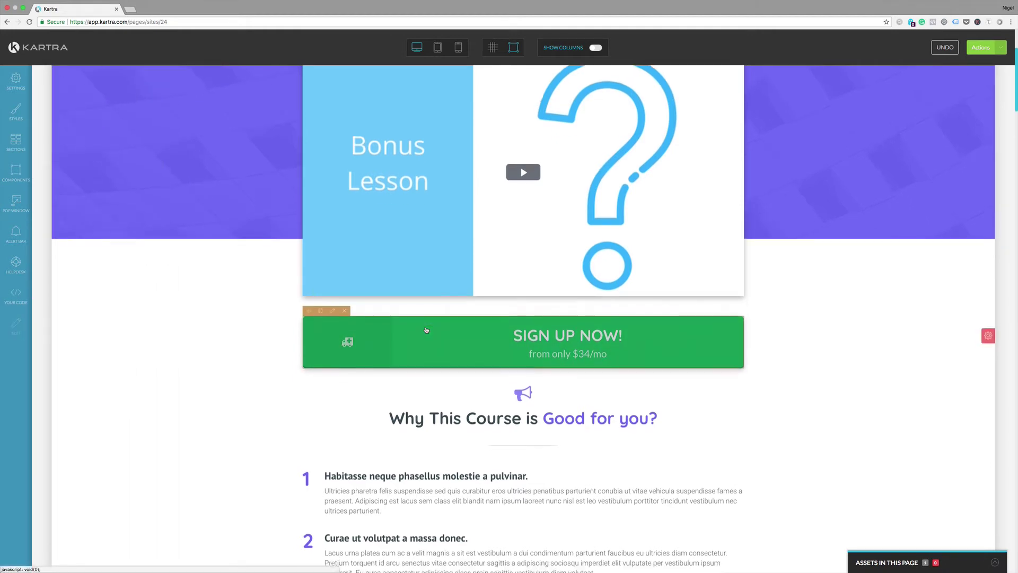
# - Change the megaphone icon's colour to orange, rgb(252, 177, 131)
pyautogui.scroll(-3, 512, 330)
pyautogui.moveTo(531, 322)
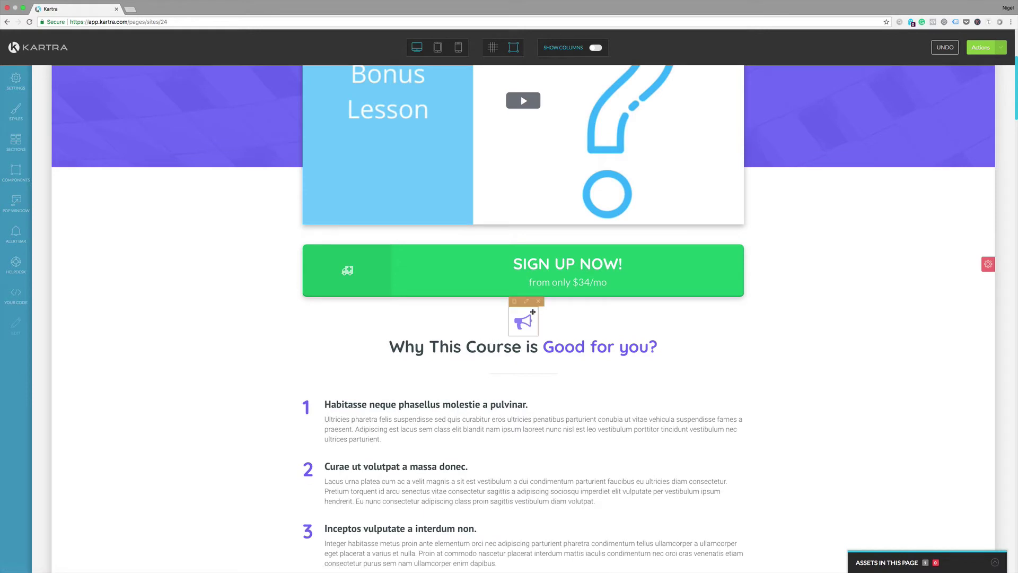
pyautogui.click(526, 301)
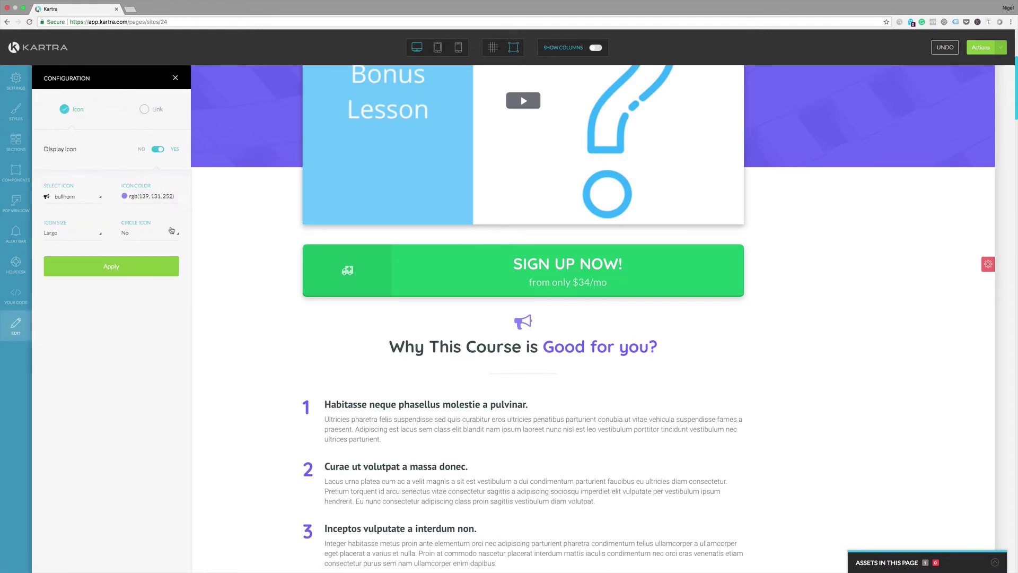
pyautogui.click(124, 197)
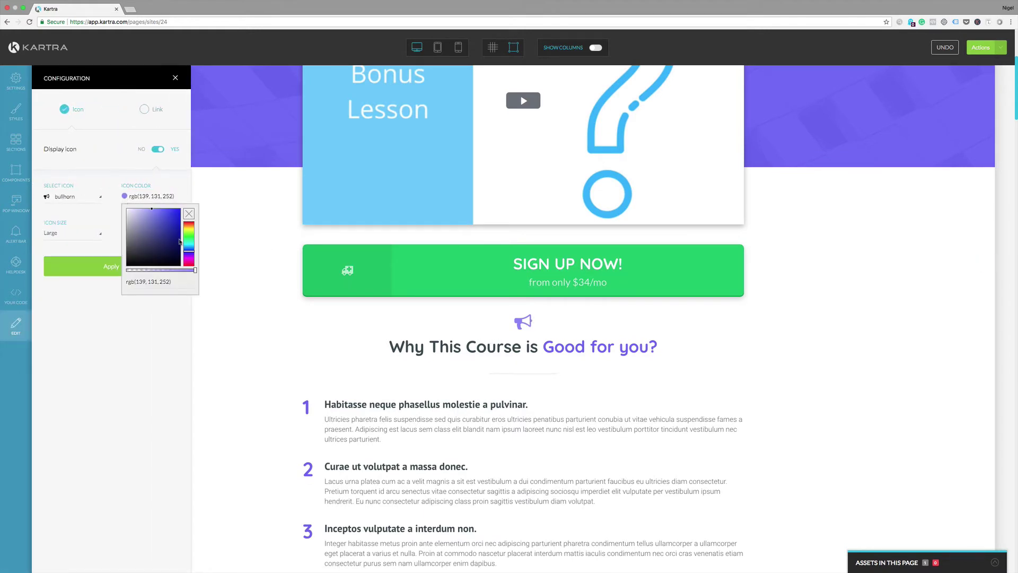
pyautogui.click(192, 227)
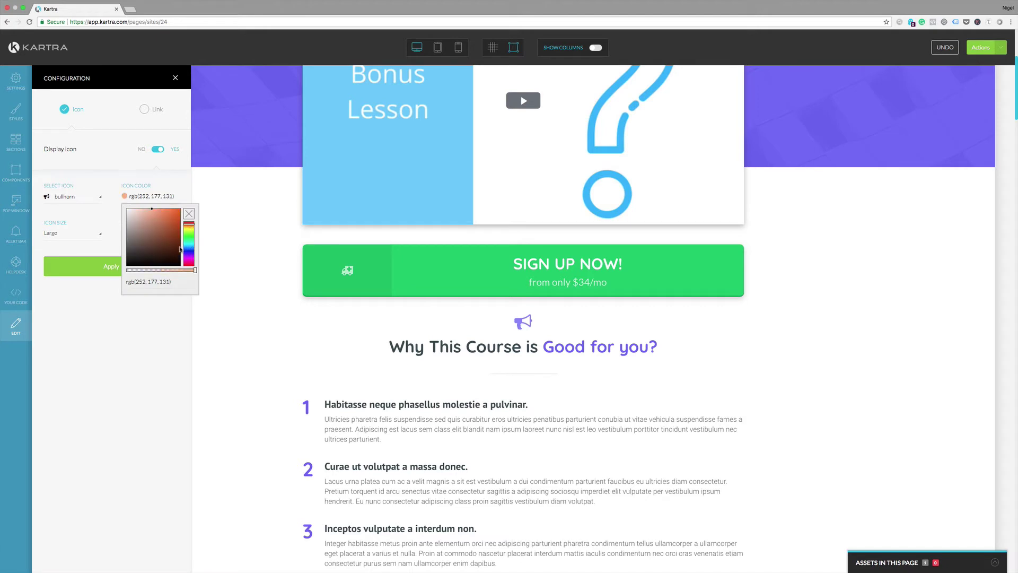
pyautogui.click(82, 266)
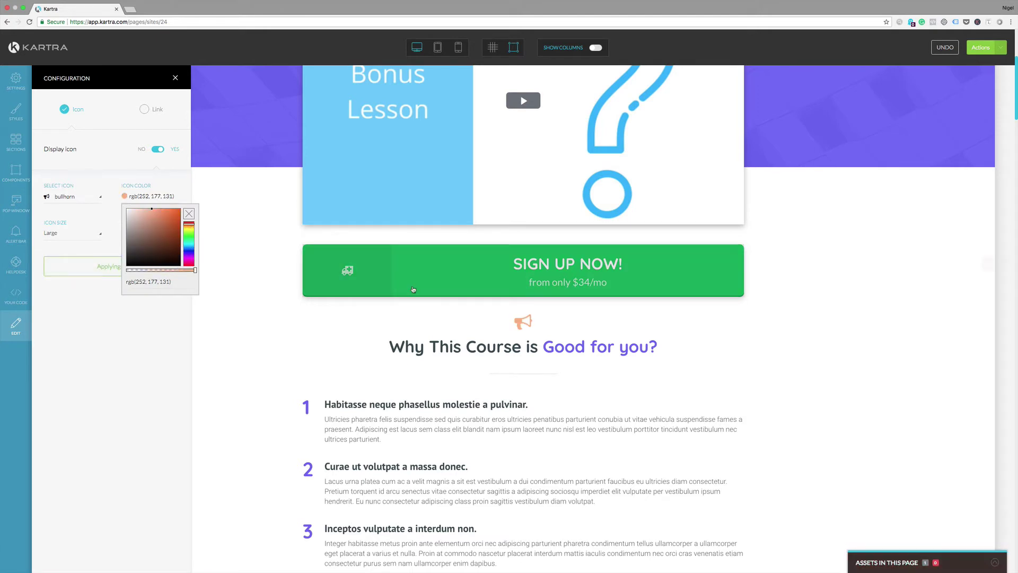
pyautogui.scroll(-2, 385, 315)
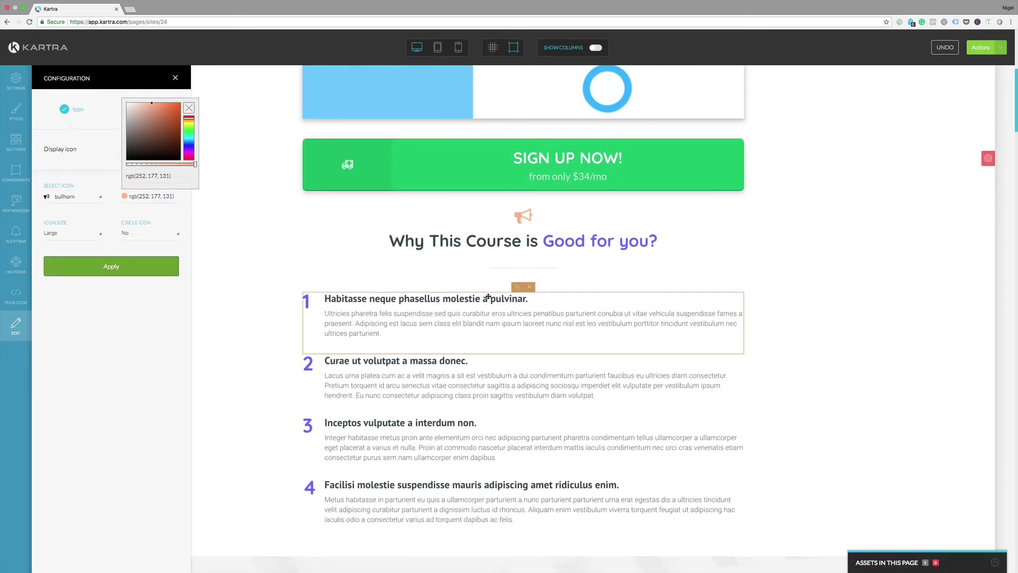
# - Duplicate the 'Curae ut volutpat a massa donec.' feature item so two copies numbered 2 appear
pyautogui.click(531, 288)
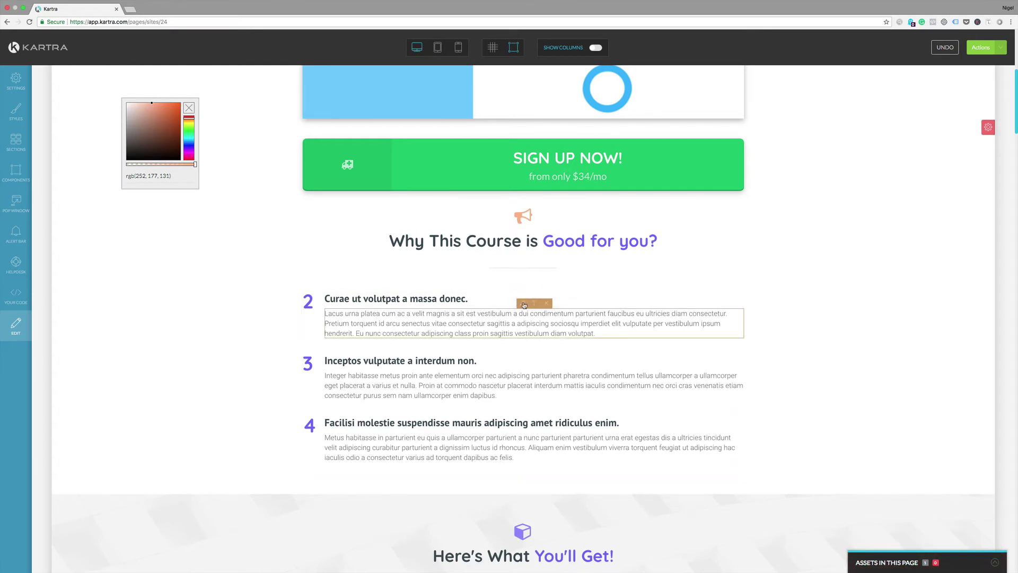
pyautogui.click(523, 305)
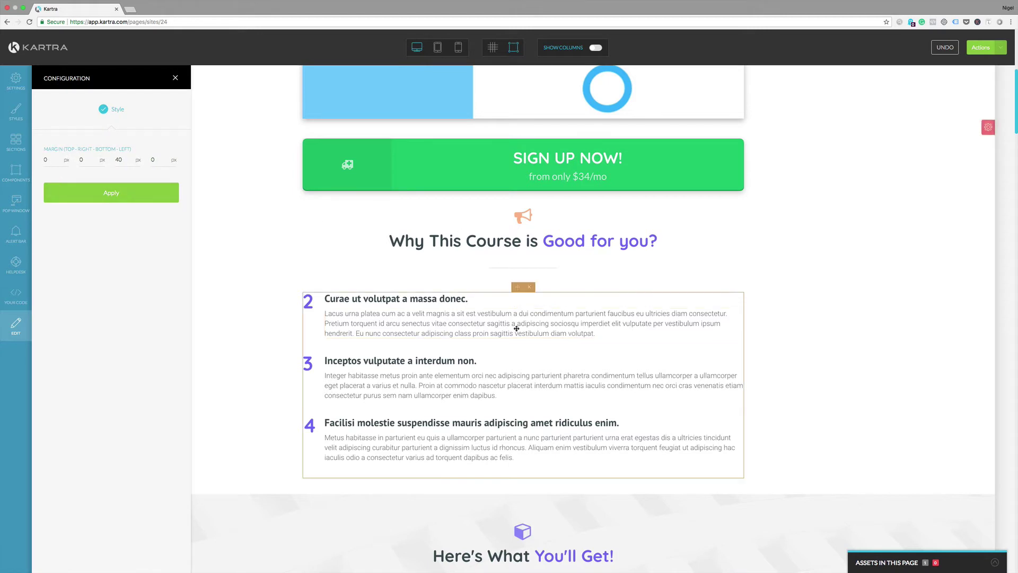
pyautogui.click(518, 289)
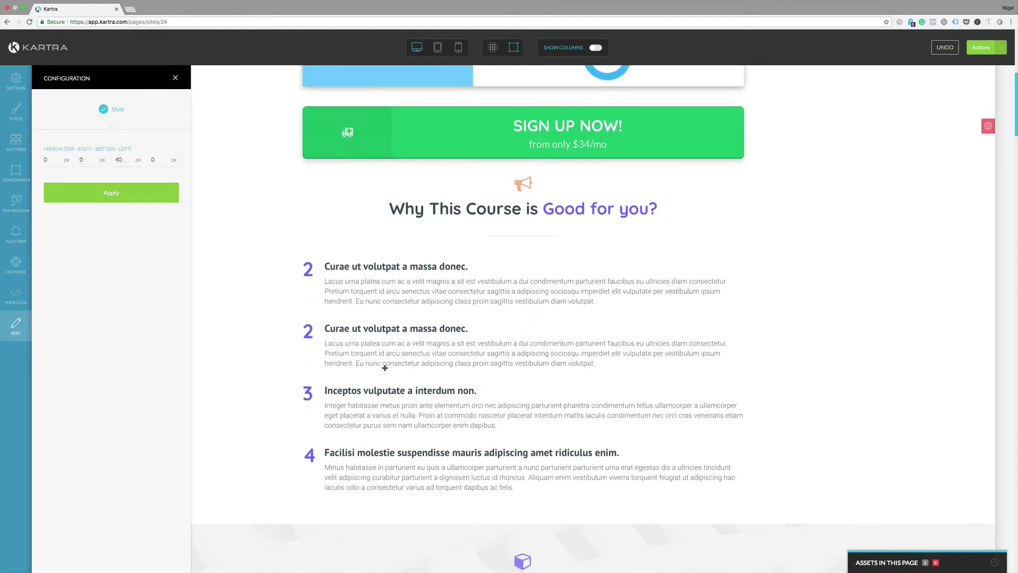
pyautogui.scroll(3, 384, 368)
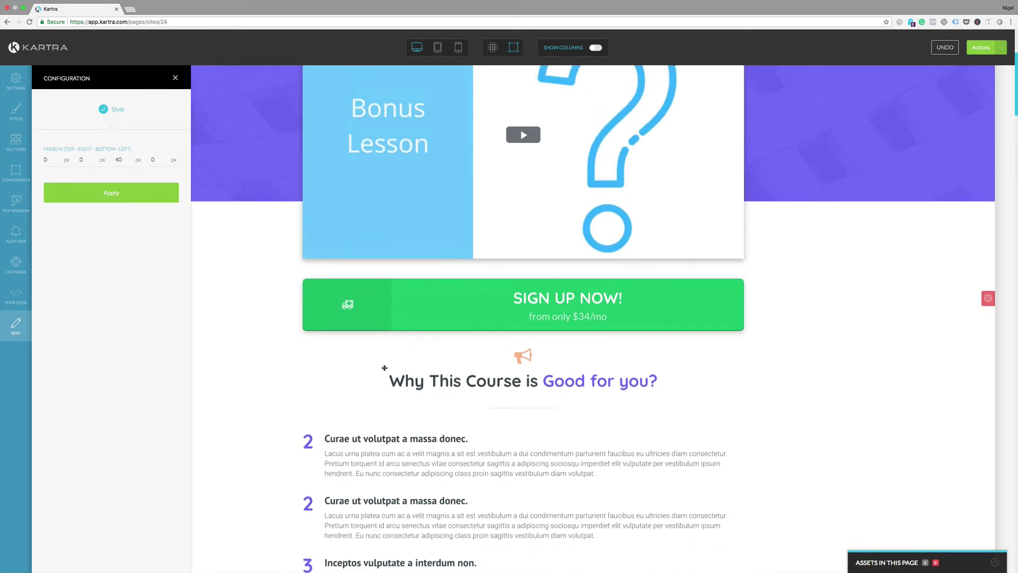
pyautogui.click(989, 299)
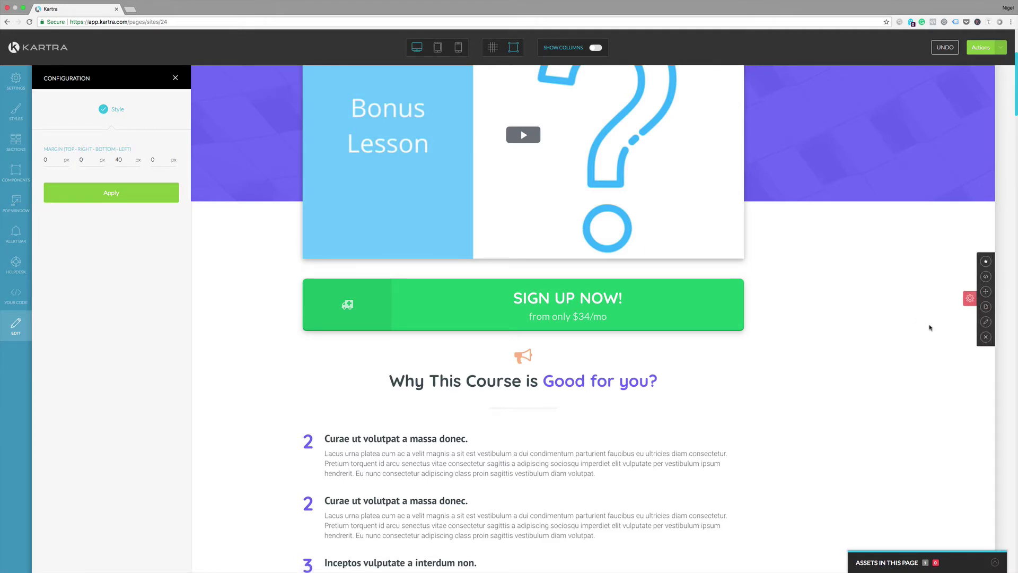
# - Apply the woman's-face photo as the Why This Course background, then undo it back to white
pyautogui.click(986, 322)
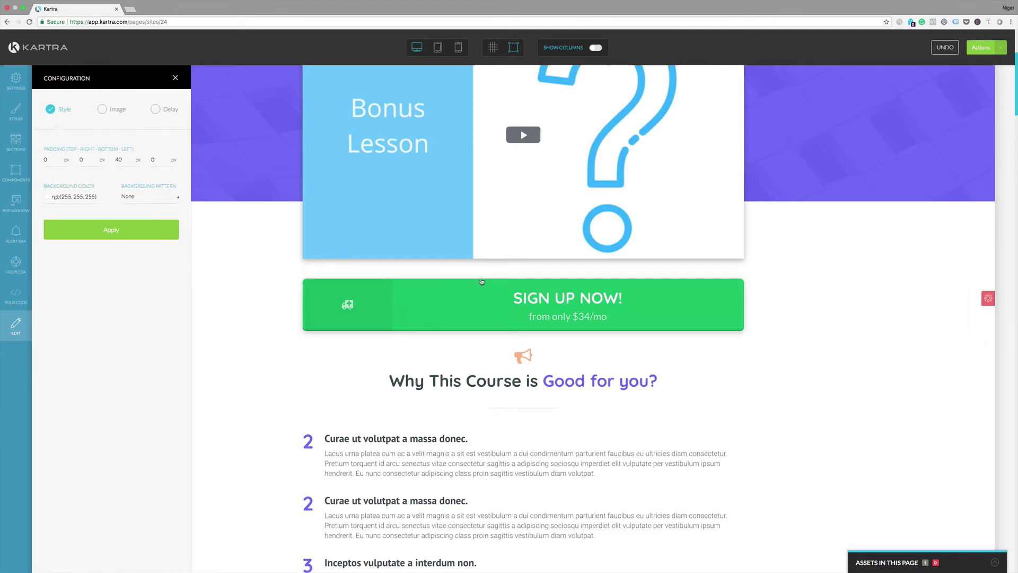
pyautogui.click(102, 110)
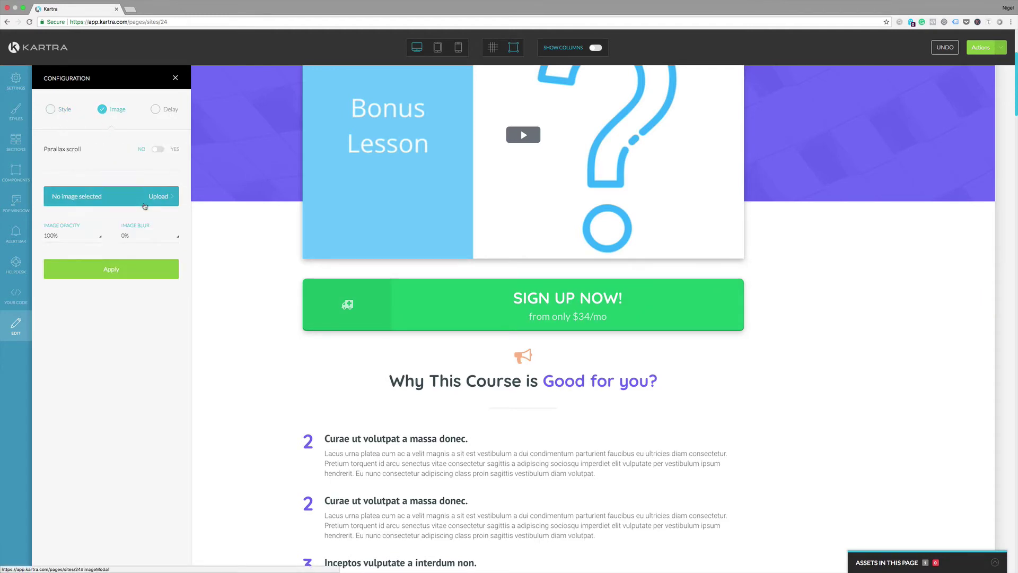
pyautogui.click(164, 197)
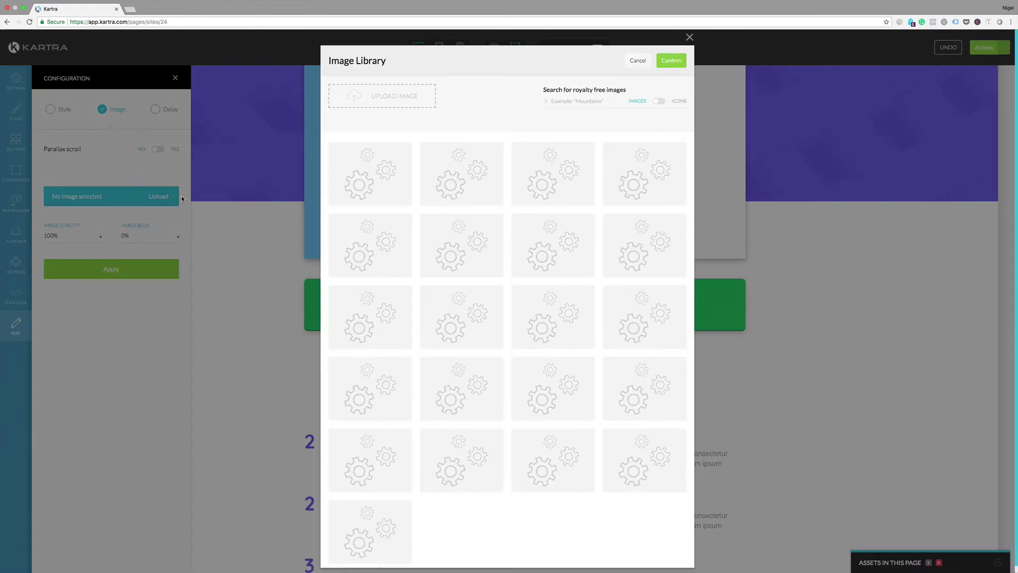
pyautogui.click(373, 257)
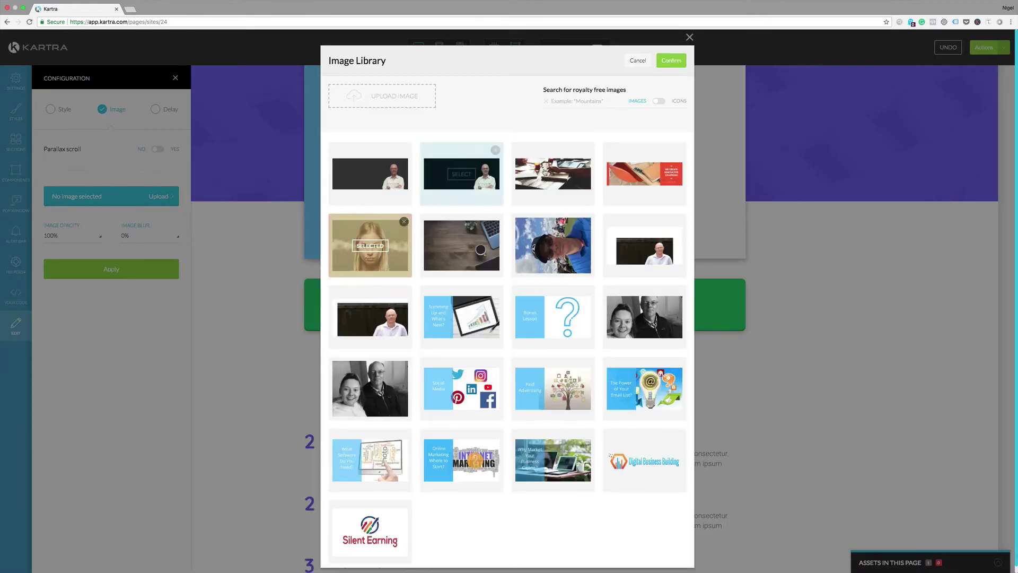
pyautogui.click(668, 65)
pyautogui.click(105, 267)
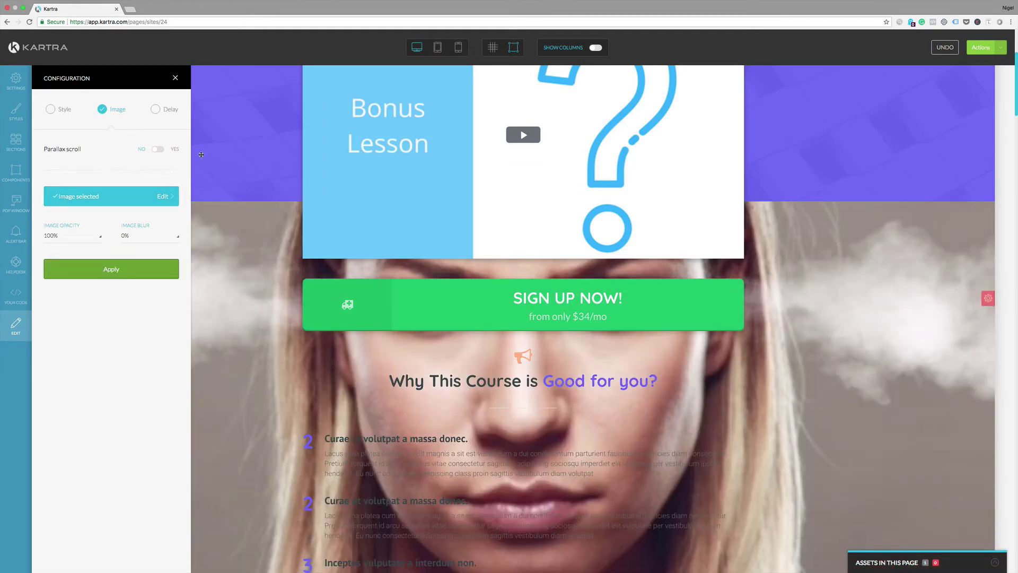
pyautogui.click(945, 48)
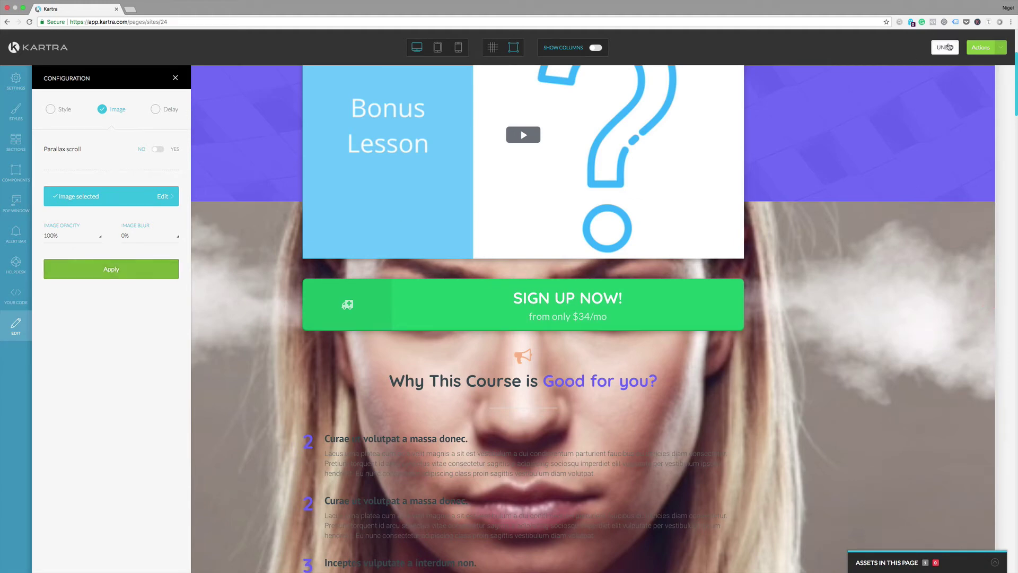
pyautogui.scroll(-3, 174, 298)
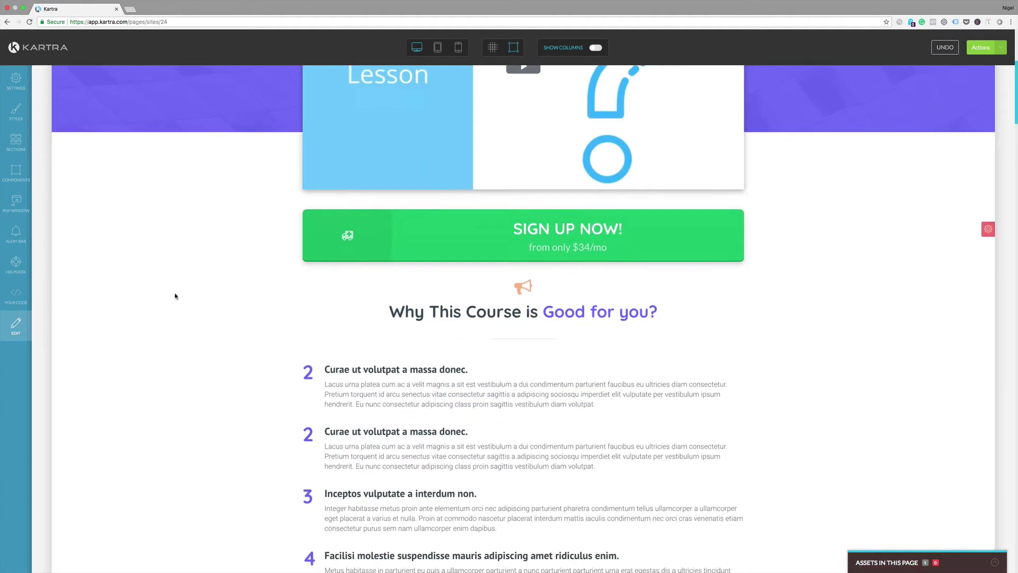
# - Scroll down to the Here's What You'll Get section with the LESSON 1–6 cards
pyautogui.moveTo(991, 208)
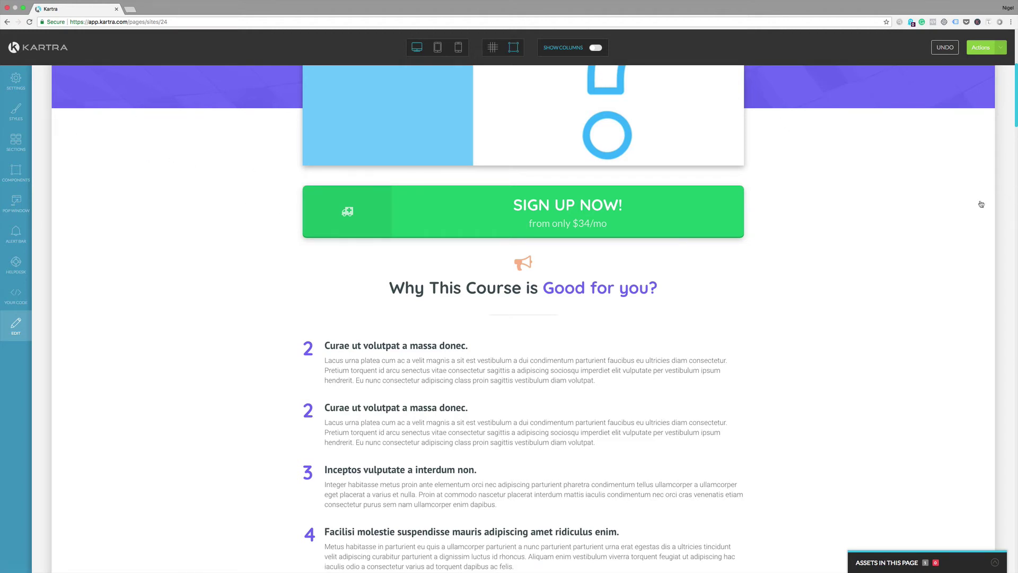
pyautogui.moveTo(987, 207)
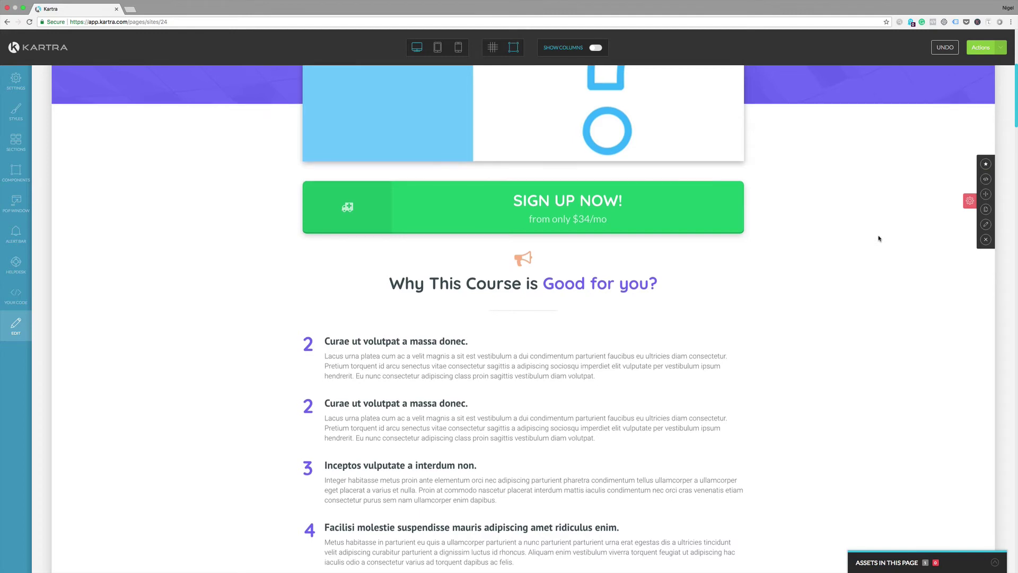
pyautogui.scroll(-10, 879, 238)
# - Swap the LESSON 1 product-box image for the 'Summing Up and What's Next?' graphic from the library
pyautogui.scroll(-2, 896, 230)
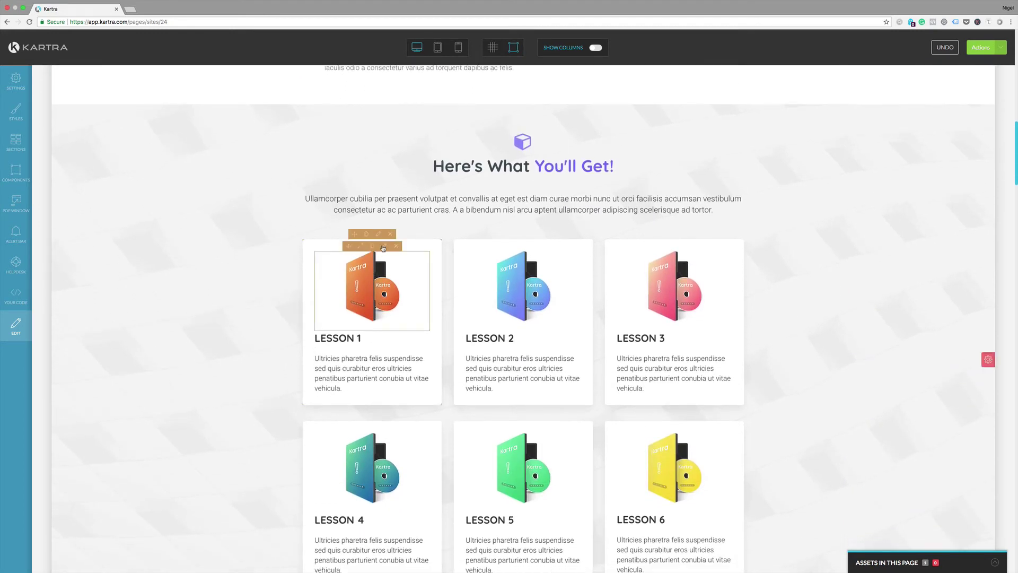
pyautogui.click(385, 246)
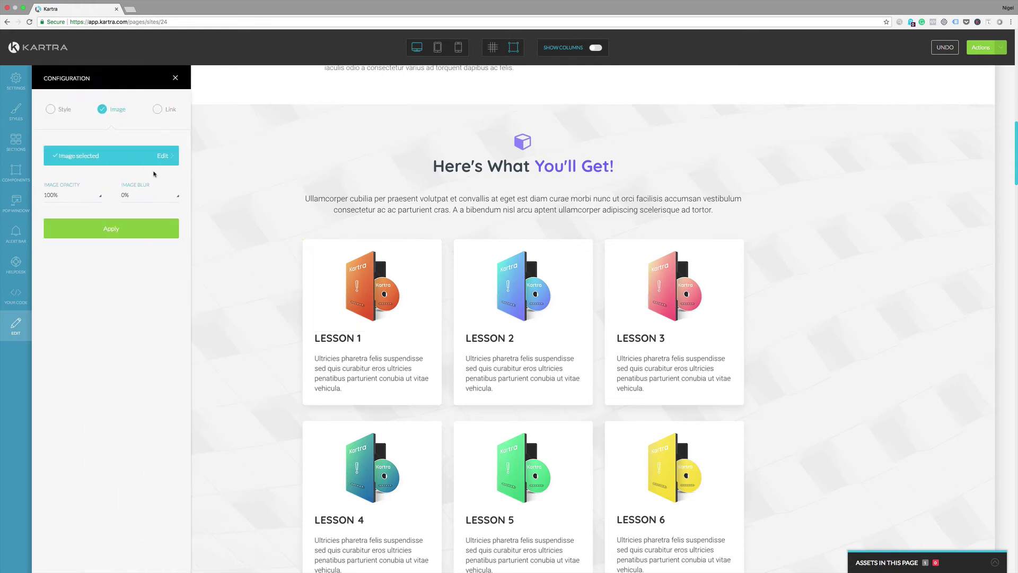
pyautogui.click(163, 156)
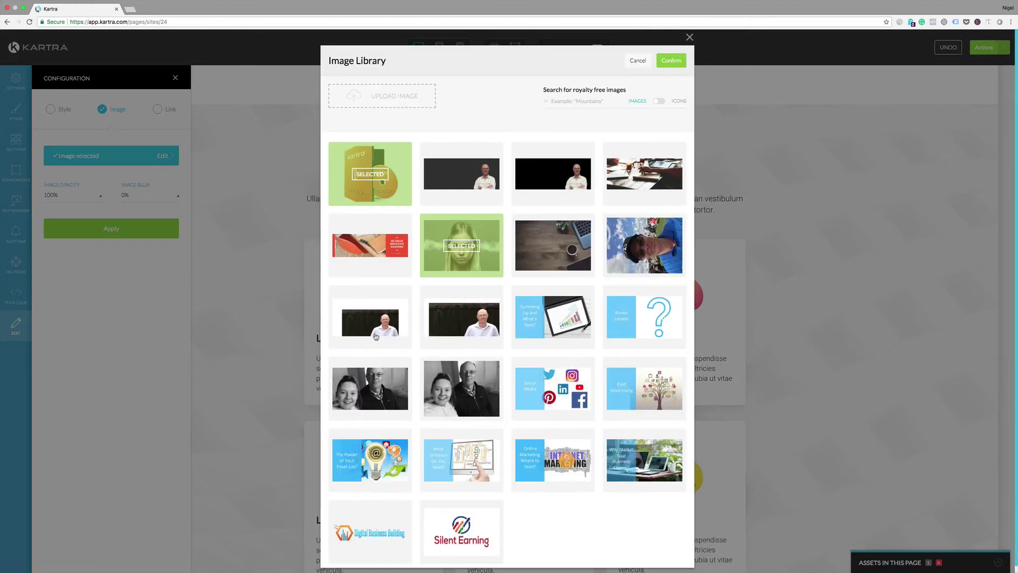
pyautogui.click(551, 331)
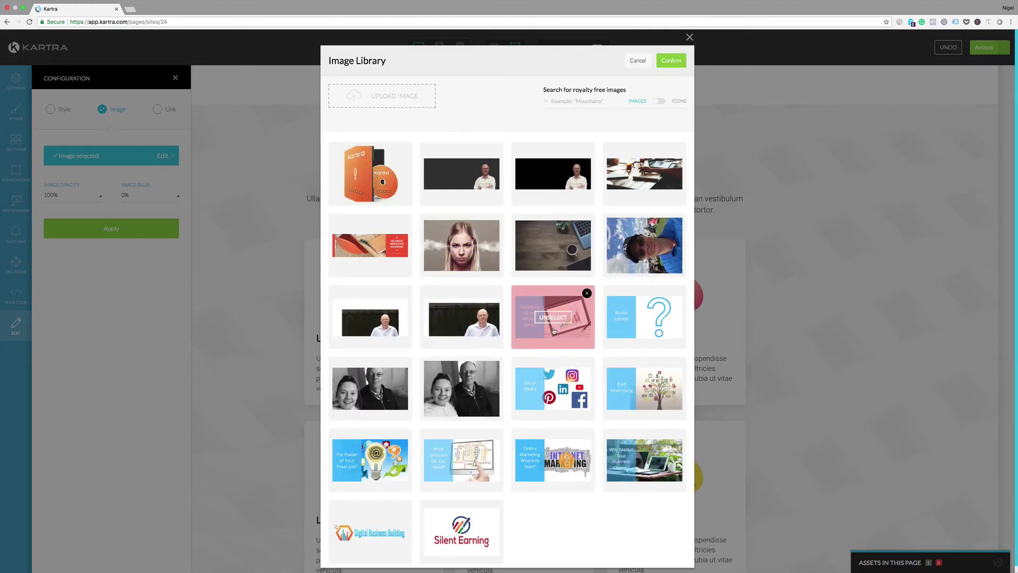
pyautogui.click(670, 67)
pyautogui.click(139, 234)
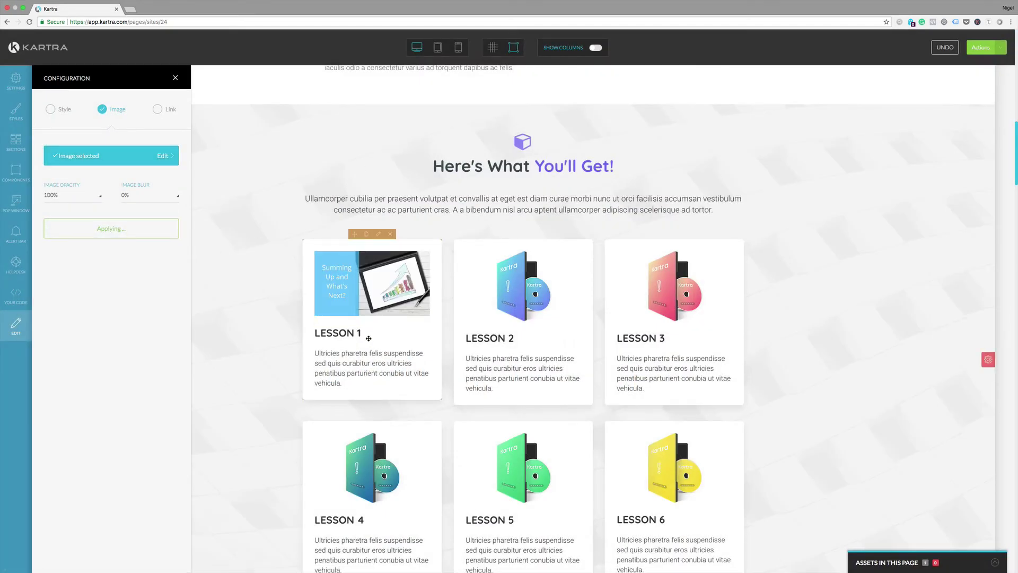
# - Colour the LESSON 1 heading dark orange
pyautogui.click(385, 322)
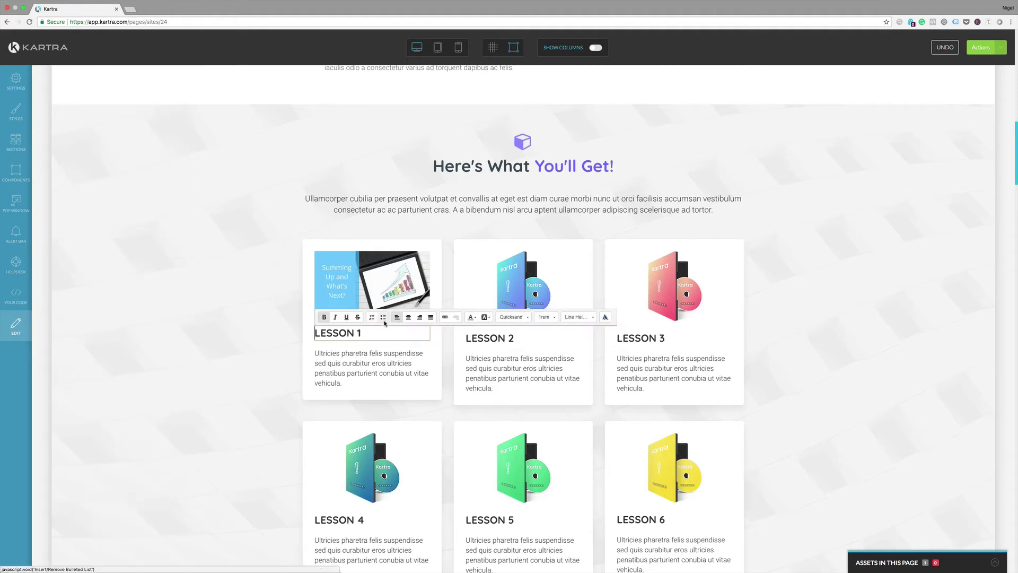
pyautogui.moveTo(371, 333); pyautogui.dragTo(303, 337)
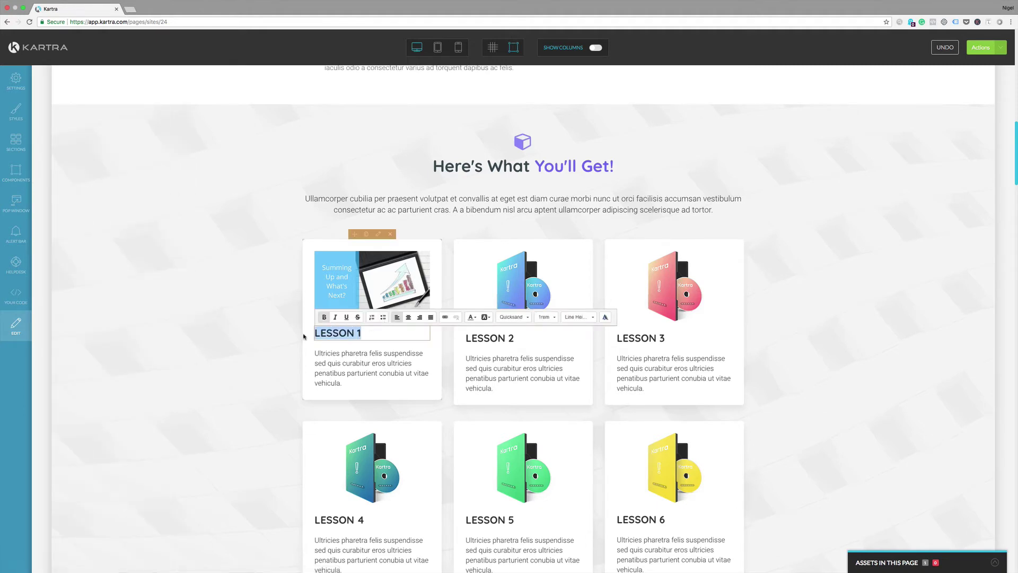
pyautogui.click(476, 318)
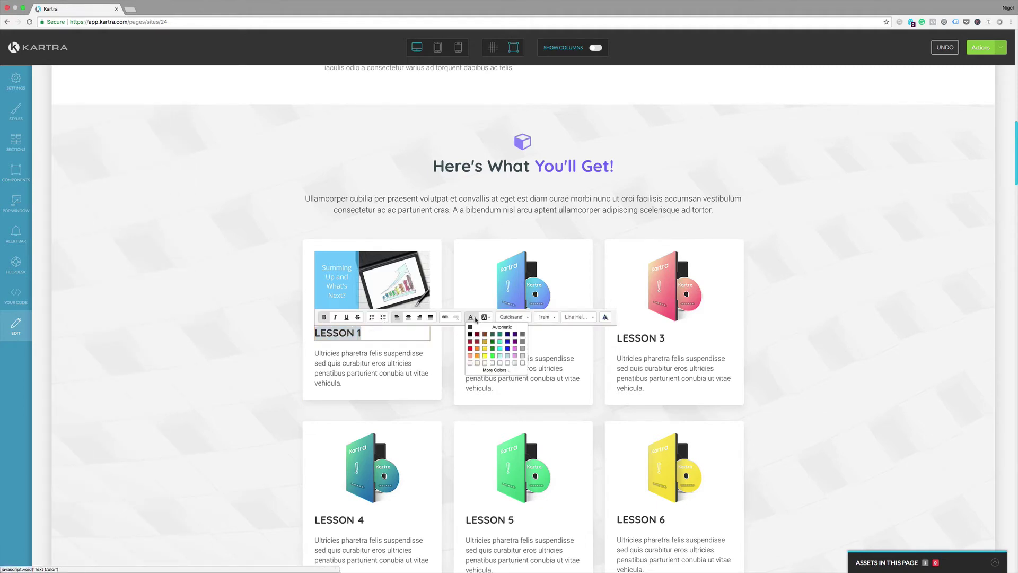
pyautogui.click(476, 353)
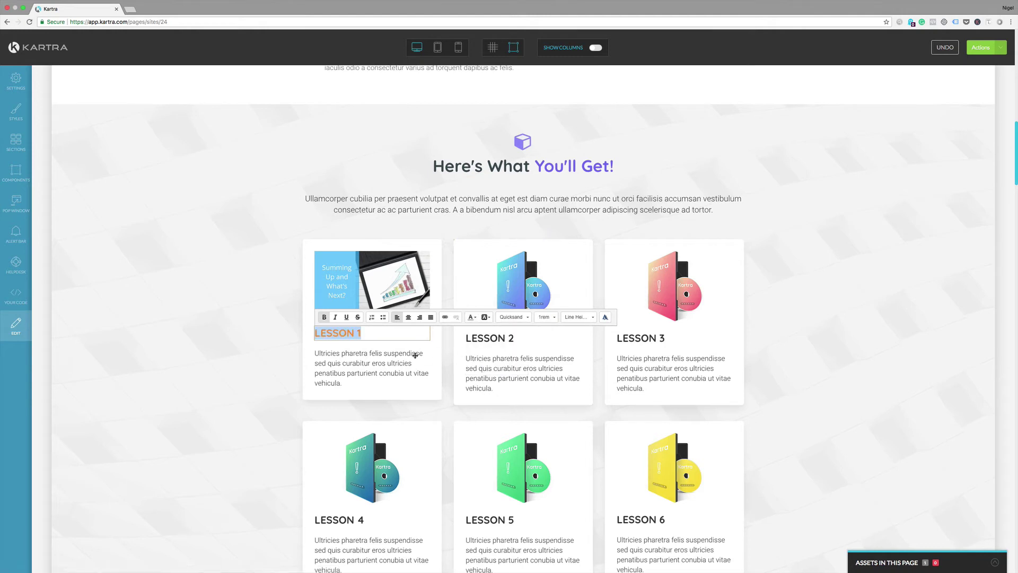
pyautogui.click(370, 361)
# - Replace the Lesson 1 description with 'hello this is lesson 1'
pyautogui.click(376, 352)
pyautogui.moveTo(351, 383); pyautogui.dragTo(313, 352)
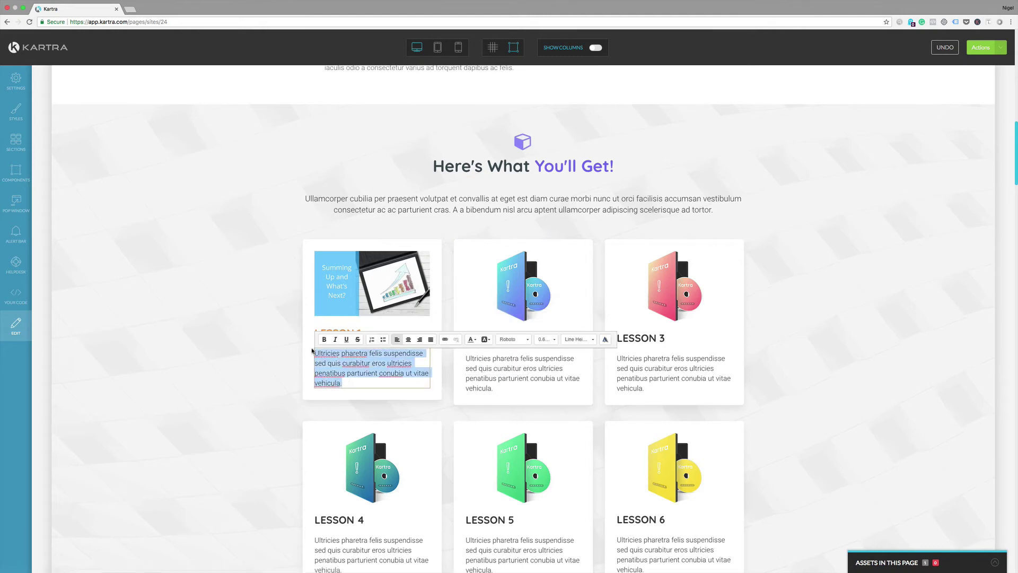
pyautogui.write('hello this is lesson 1')
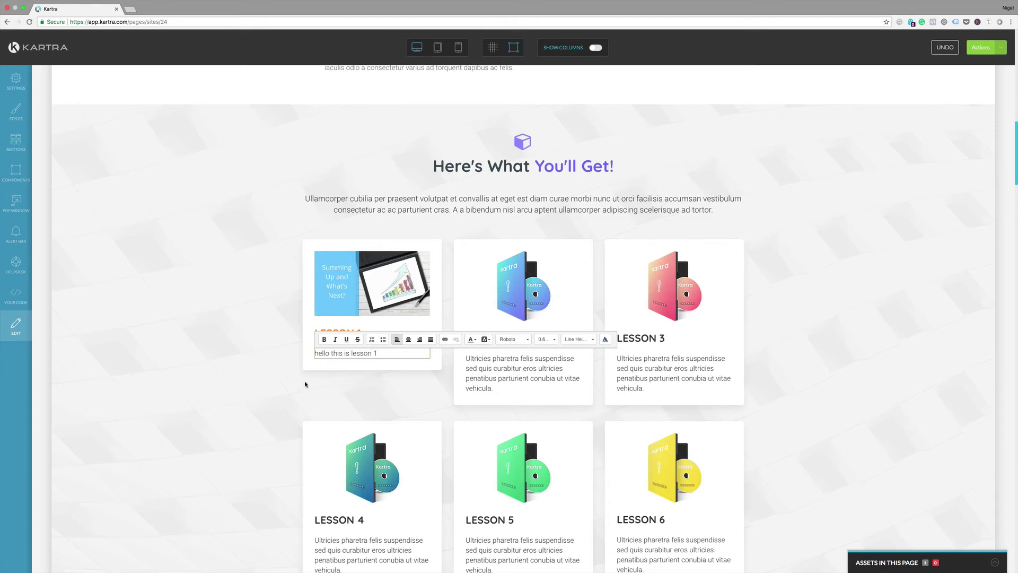
pyautogui.click(305, 384)
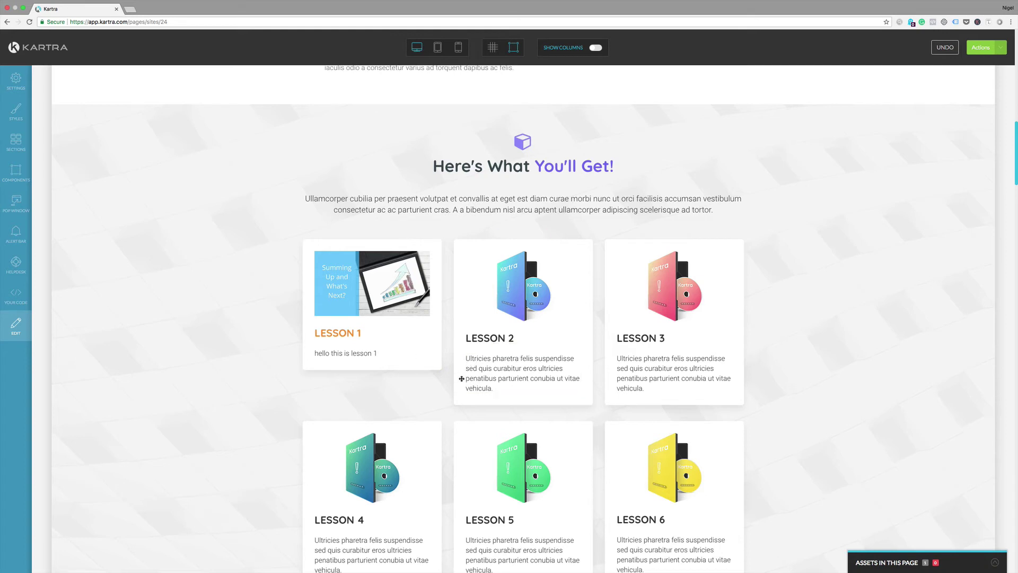
# - Delete the purple 'No Worries... We have you covered!' section below About The Author
pyautogui.scroll(-5, 395, 390)
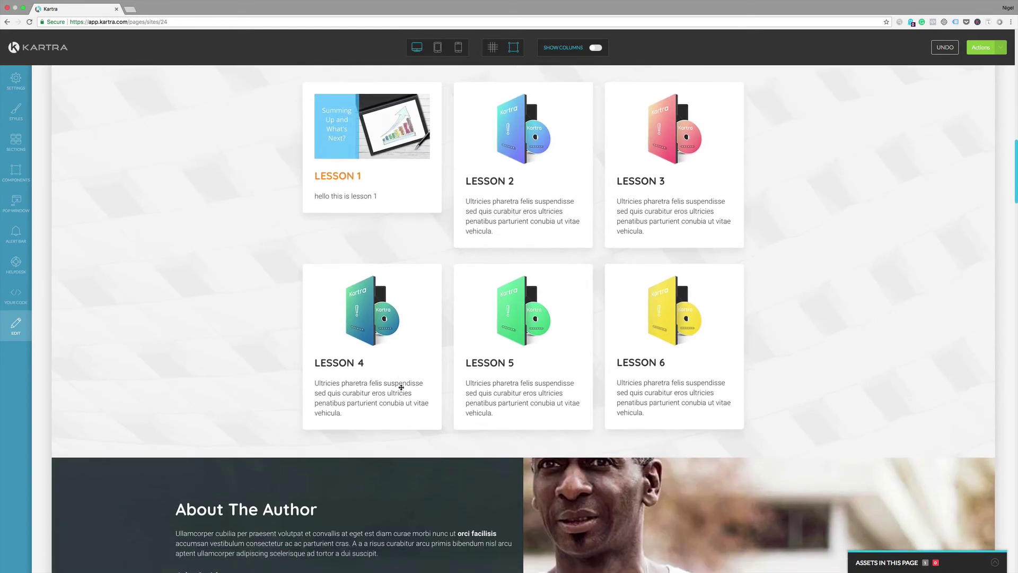
pyautogui.scroll(-2, 246, 356)
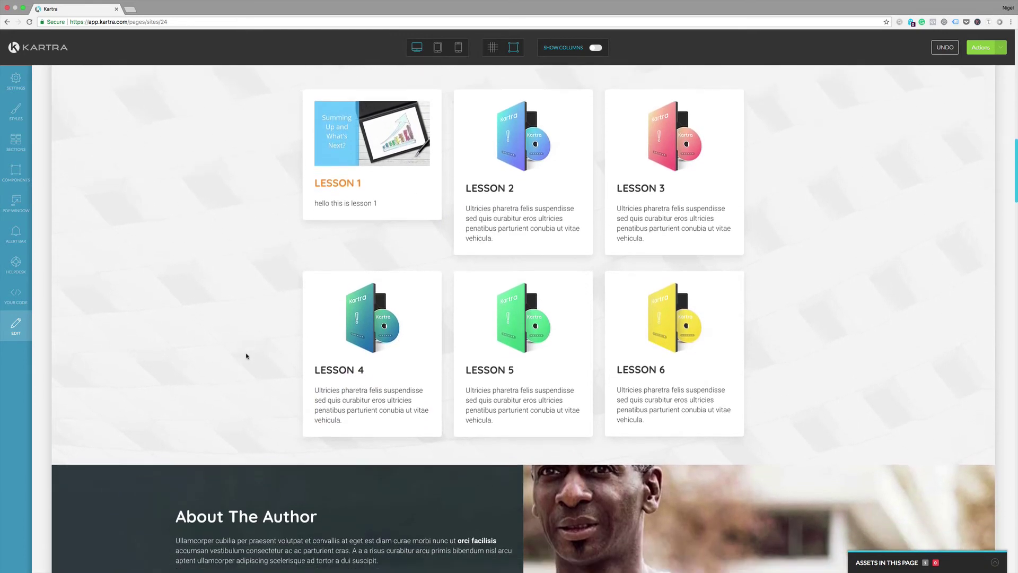
pyautogui.scroll(-3, 247, 356)
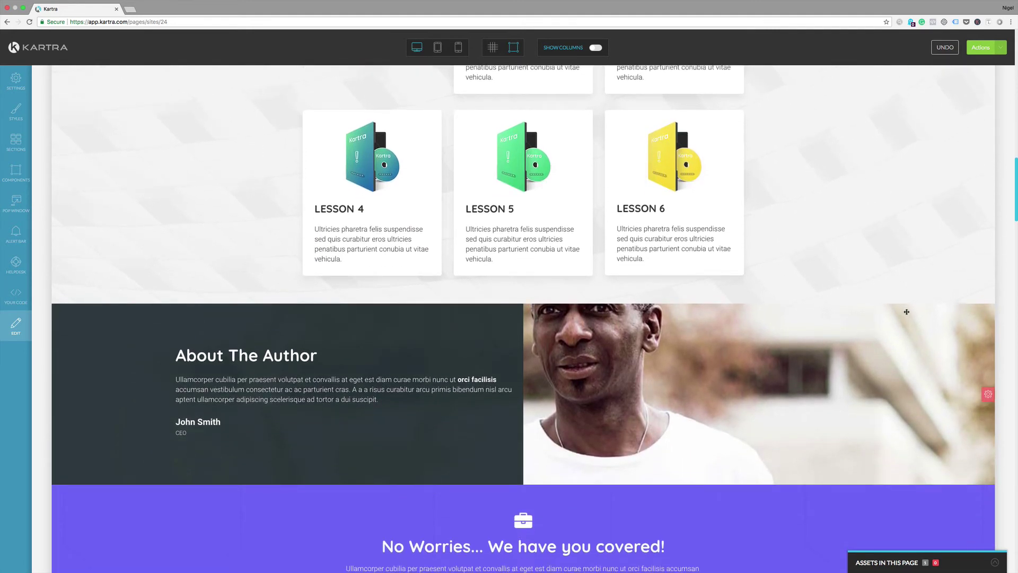
pyautogui.click(989, 395)
pyautogui.scroll(-5, 175, 222)
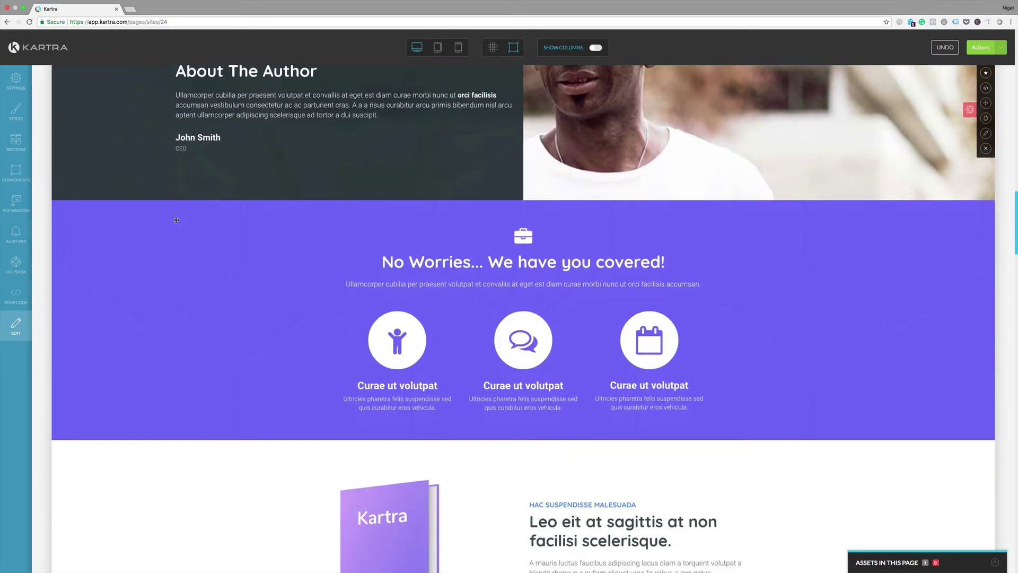
pyautogui.moveTo(990, 303)
pyautogui.click(986, 357)
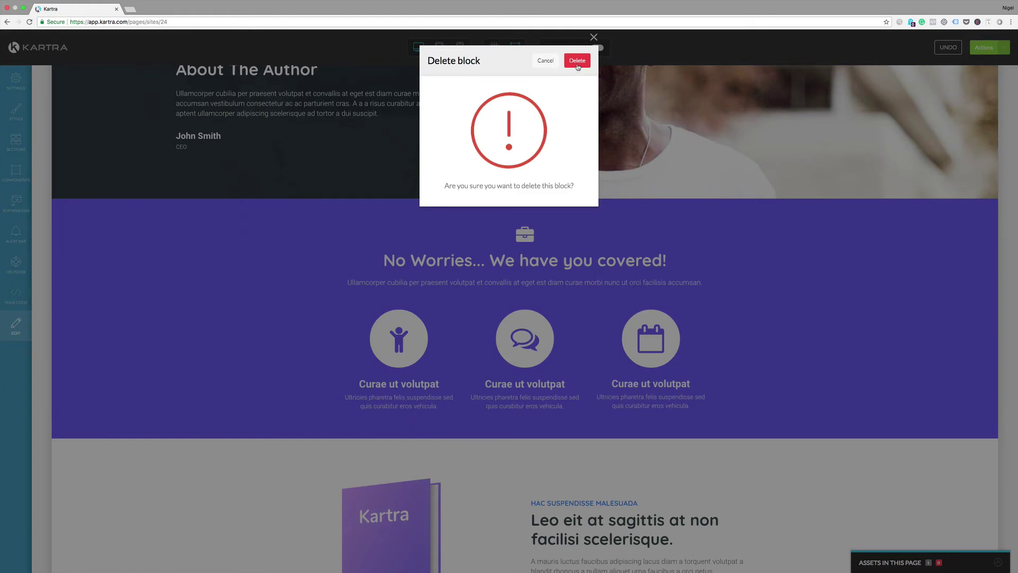
pyautogui.click(578, 60)
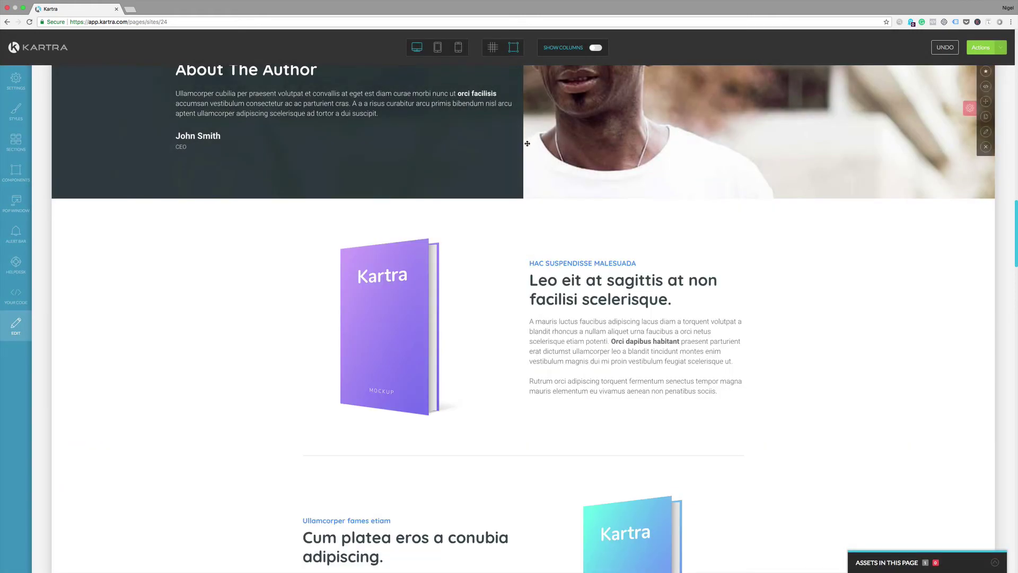
pyautogui.scroll(-5, 466, 325)
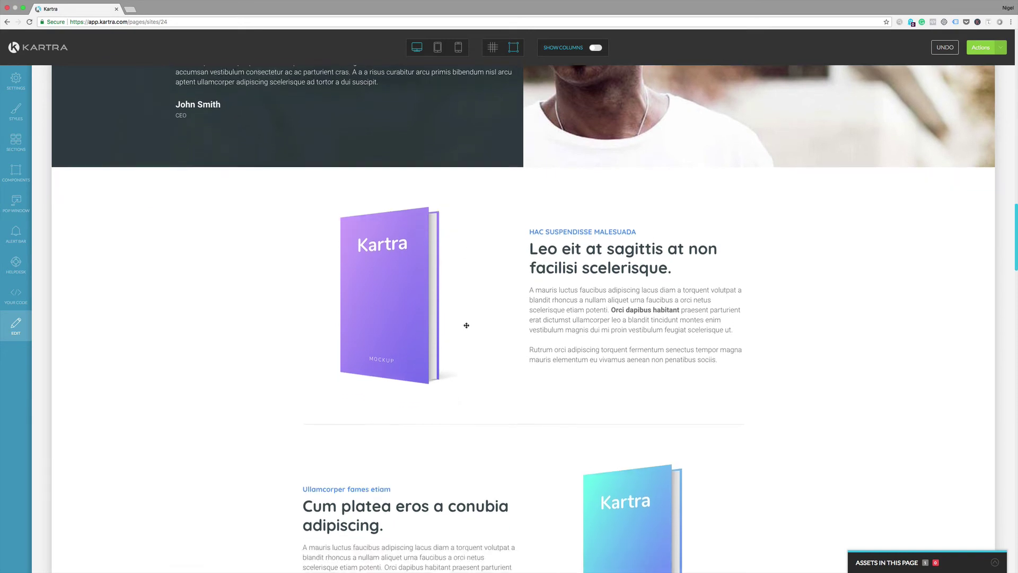
pyautogui.scroll(-7, 466, 327)
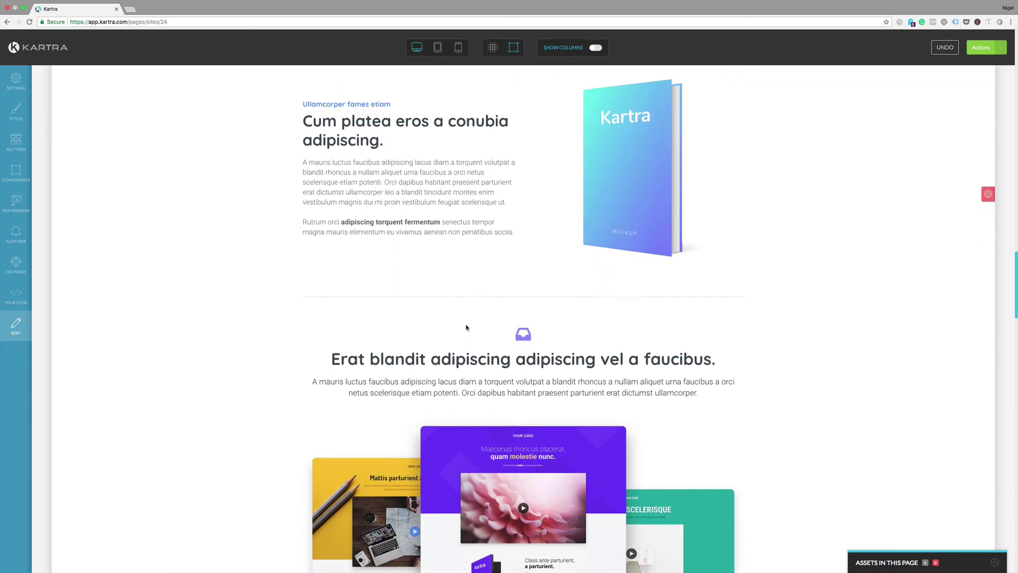
pyautogui.scroll(-5, 467, 327)
pyautogui.scroll(-5, 467, 325)
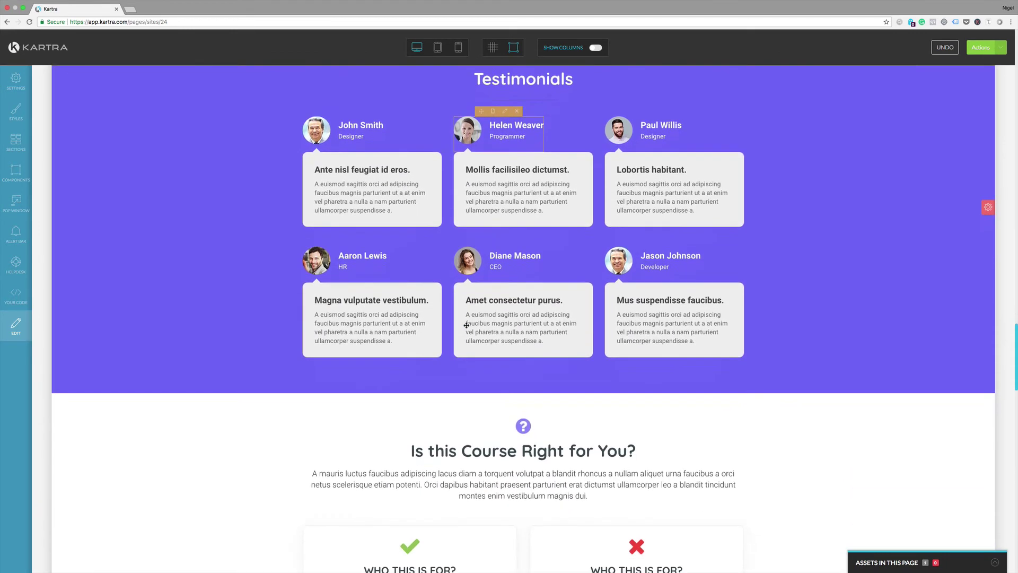
pyautogui.scroll(-2, 466, 325)
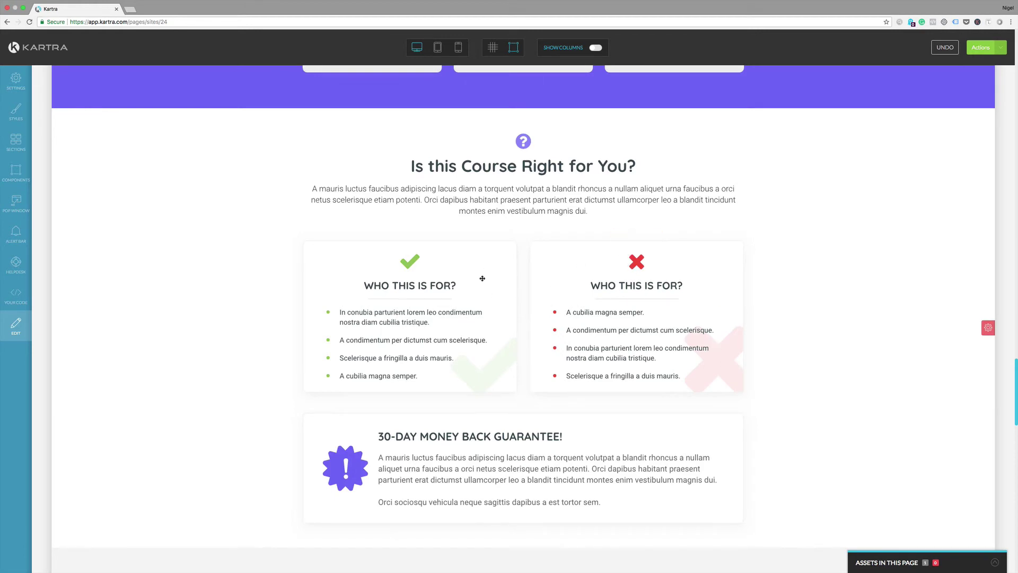
pyautogui.moveTo(626, 251); pyautogui.dragTo(442, 411)
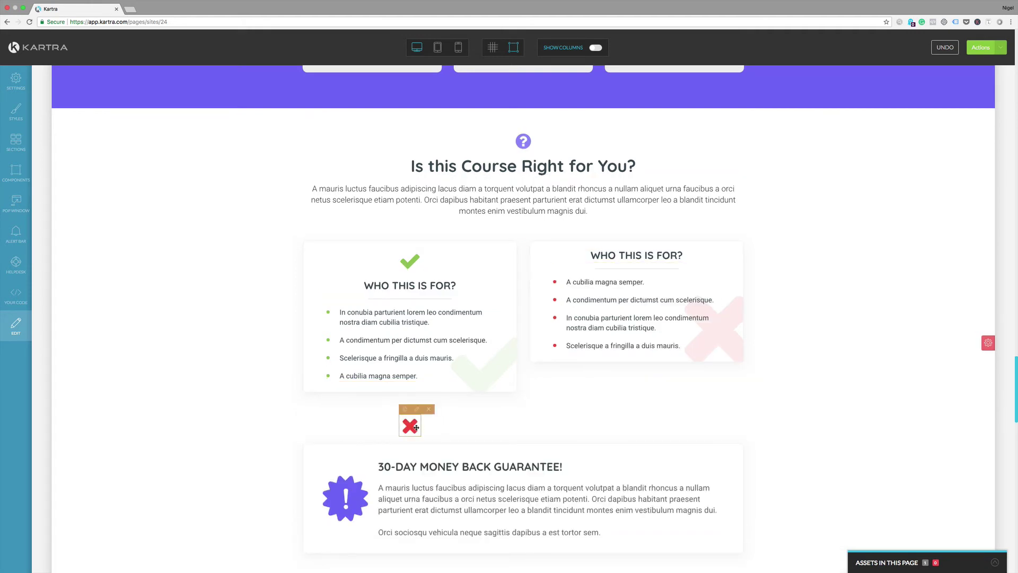
pyautogui.click(428, 409)
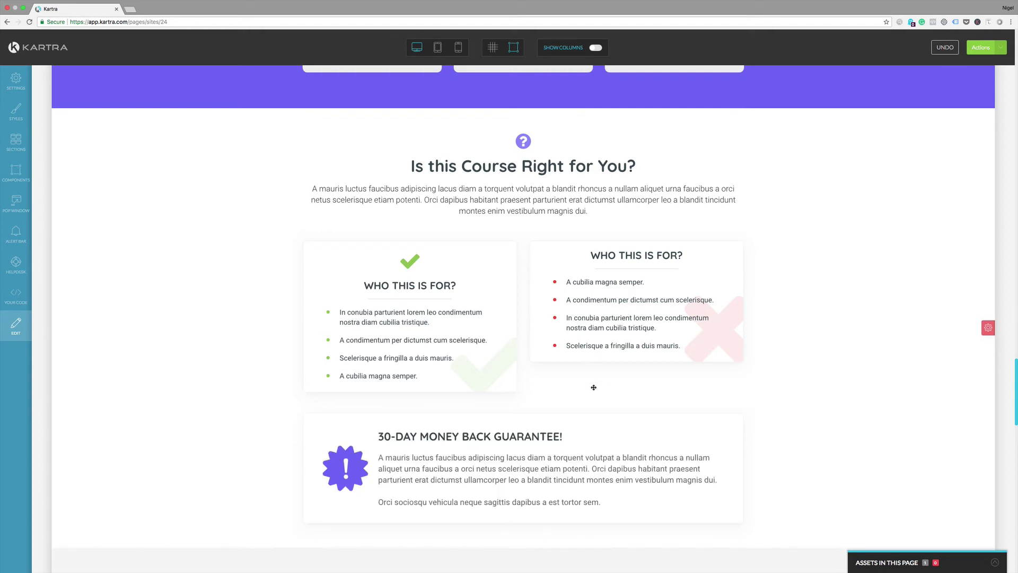
pyautogui.click(945, 48)
pyautogui.click(945, 47)
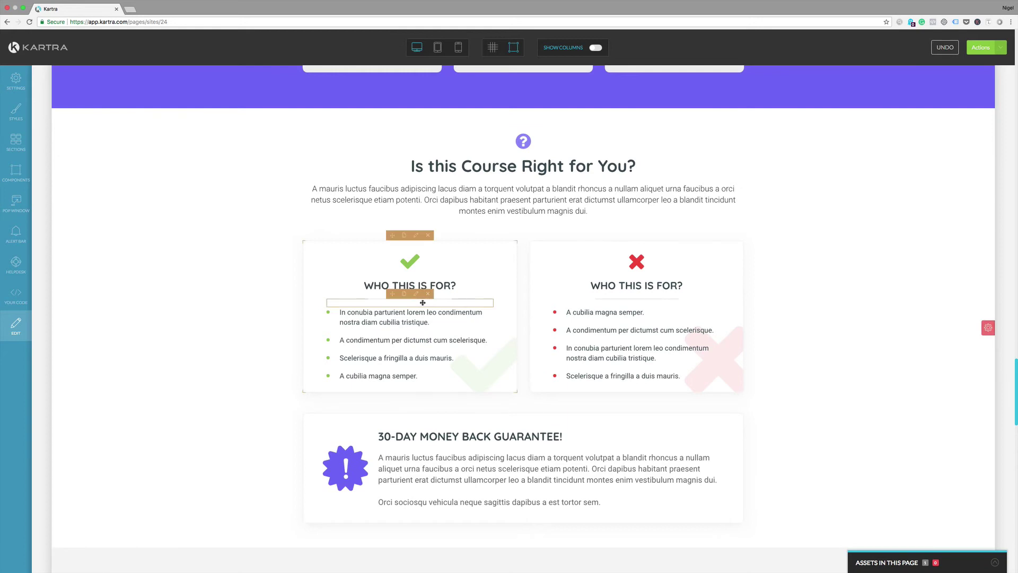
pyautogui.scroll(-10, 423, 303)
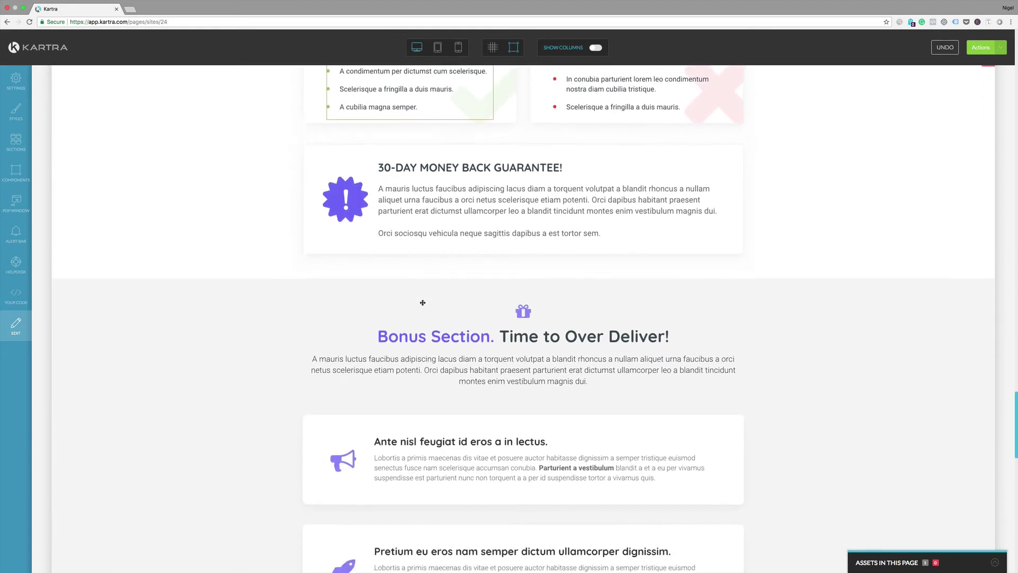
pyautogui.scroll(-5, 423, 302)
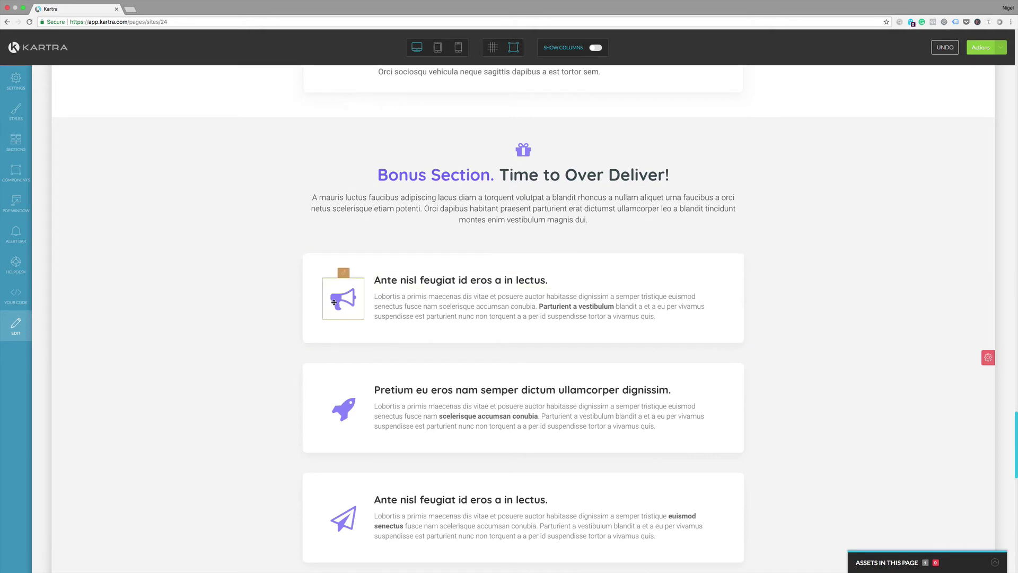
# - Change the first bonus card's megaphone to a briefcase icon coloured rgb(44, 203, 228)
pyautogui.click(343, 273)
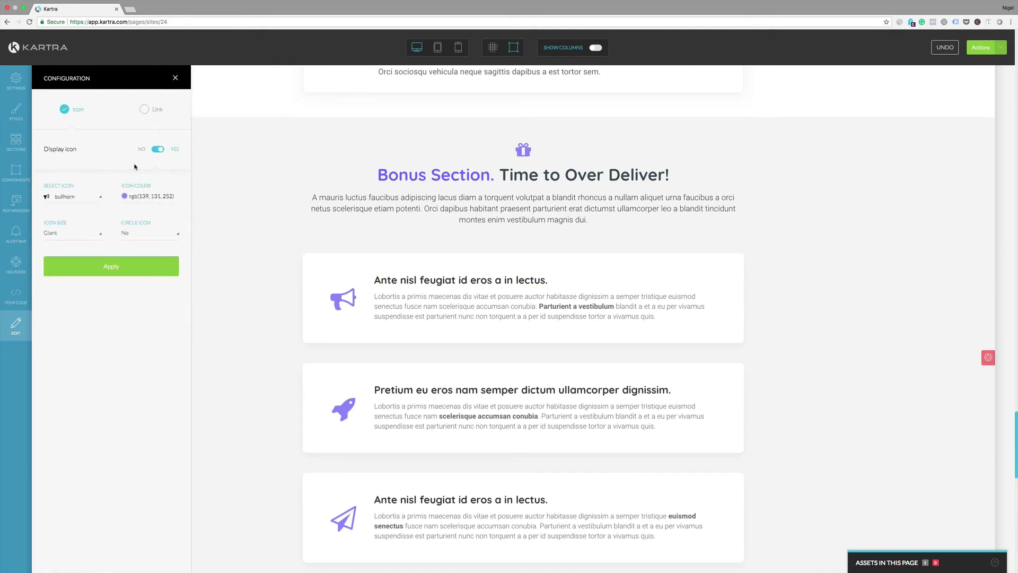
pyautogui.click(53, 200)
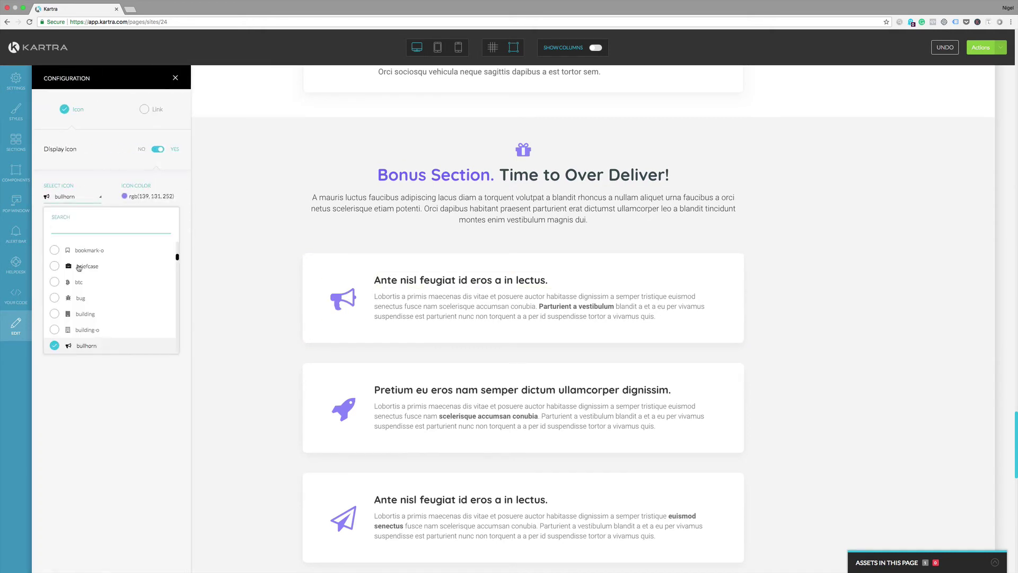
pyautogui.click(79, 270)
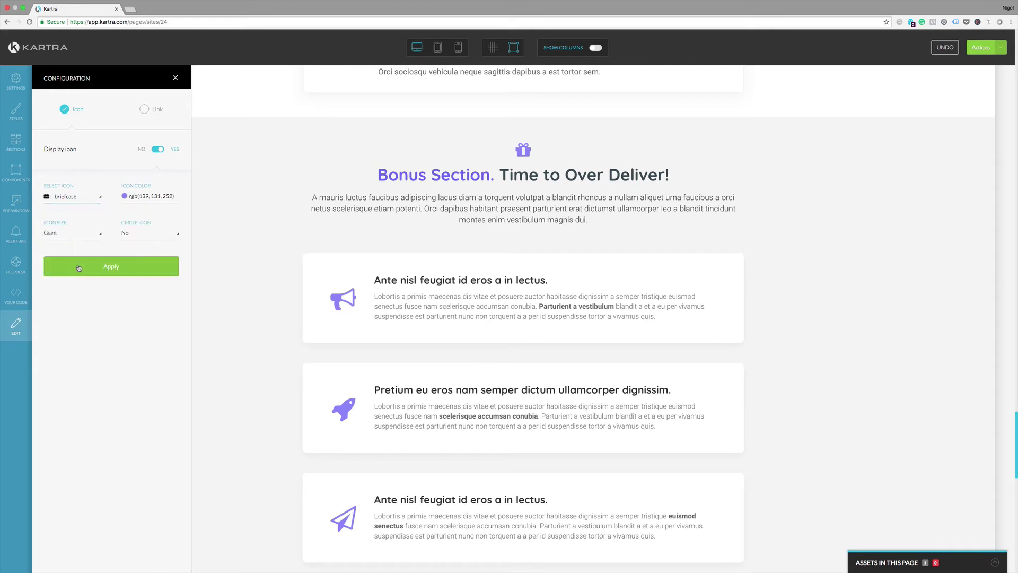
pyautogui.click(133, 197)
pyautogui.click(191, 247)
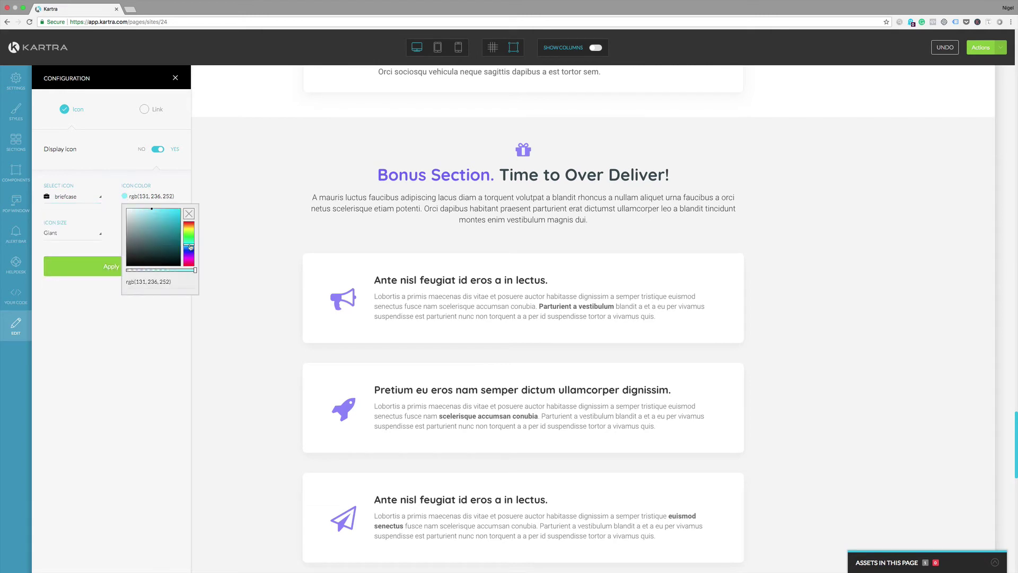
pyautogui.click(190, 214)
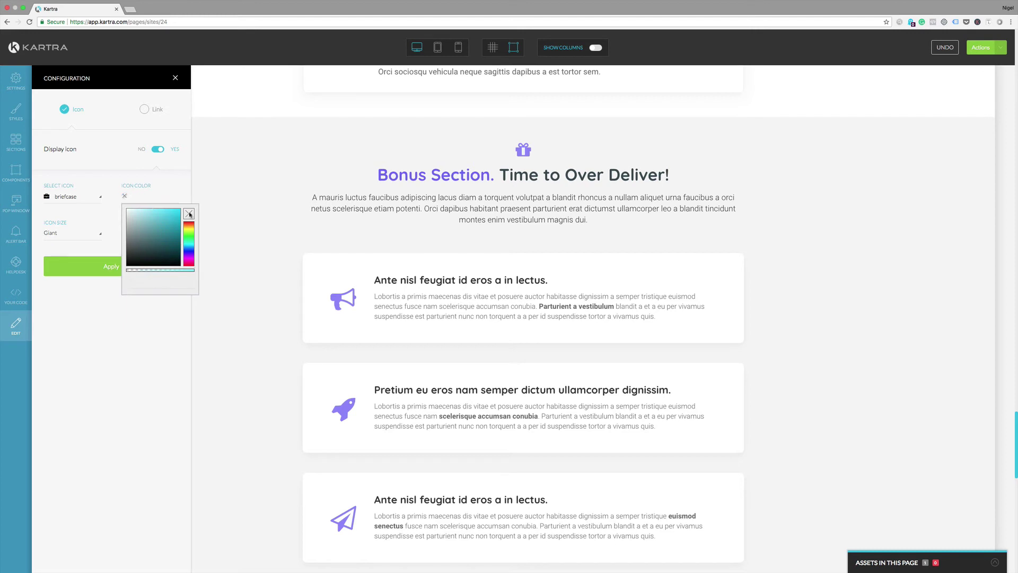
pyautogui.click(108, 277)
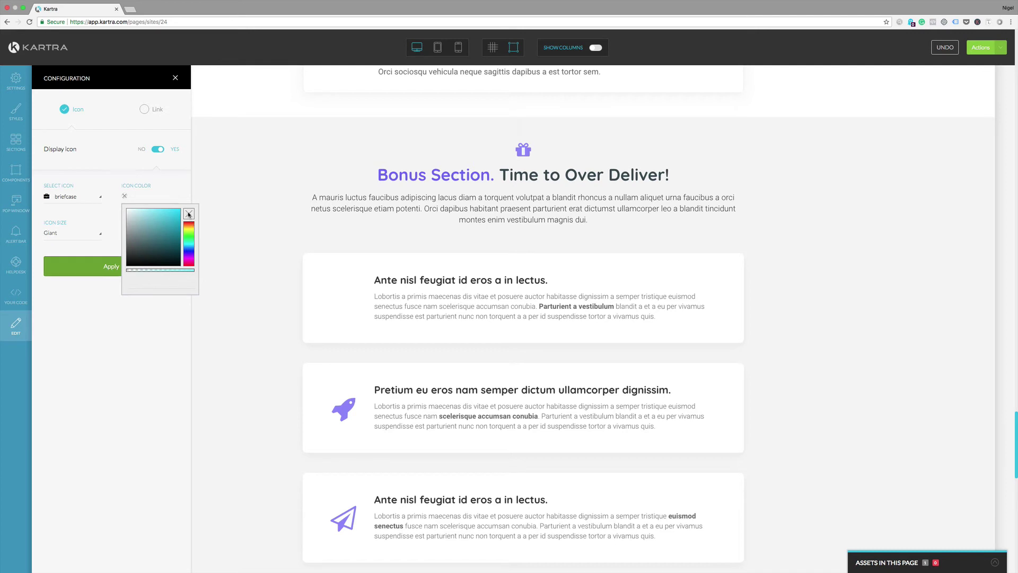
pyautogui.click(125, 197)
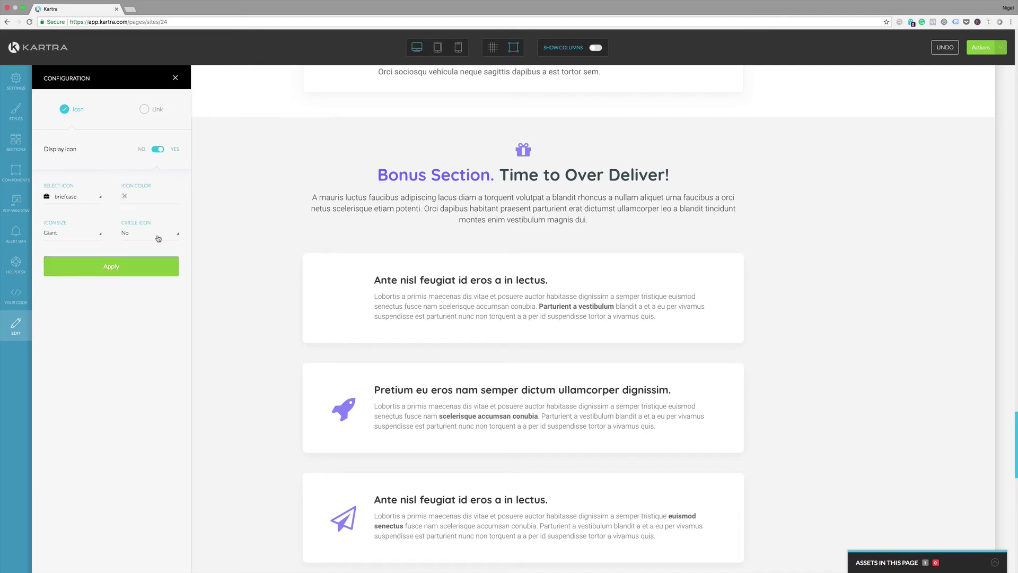
pyautogui.click(127, 197)
pyautogui.click(170, 215)
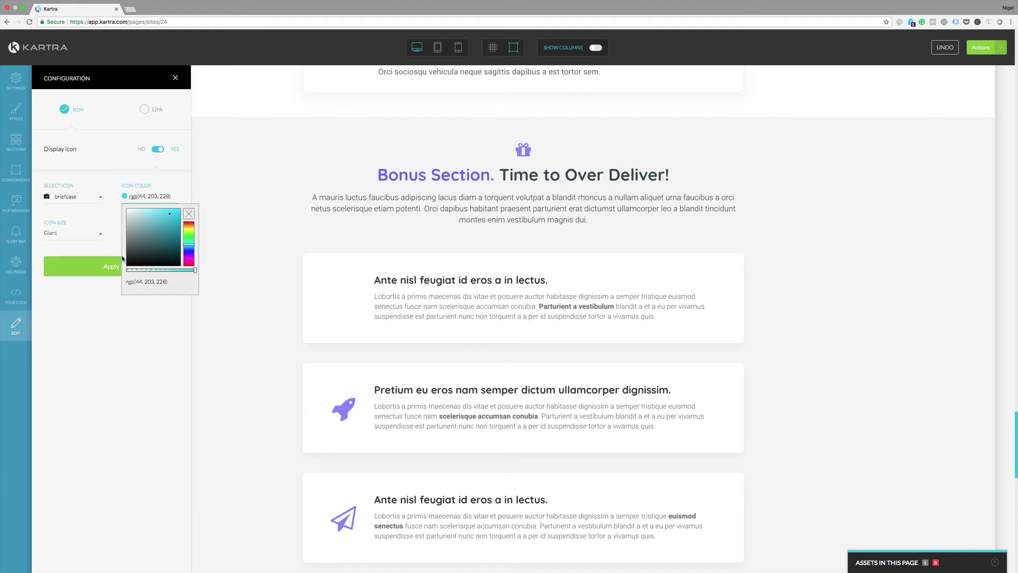
pyautogui.click(121, 260)
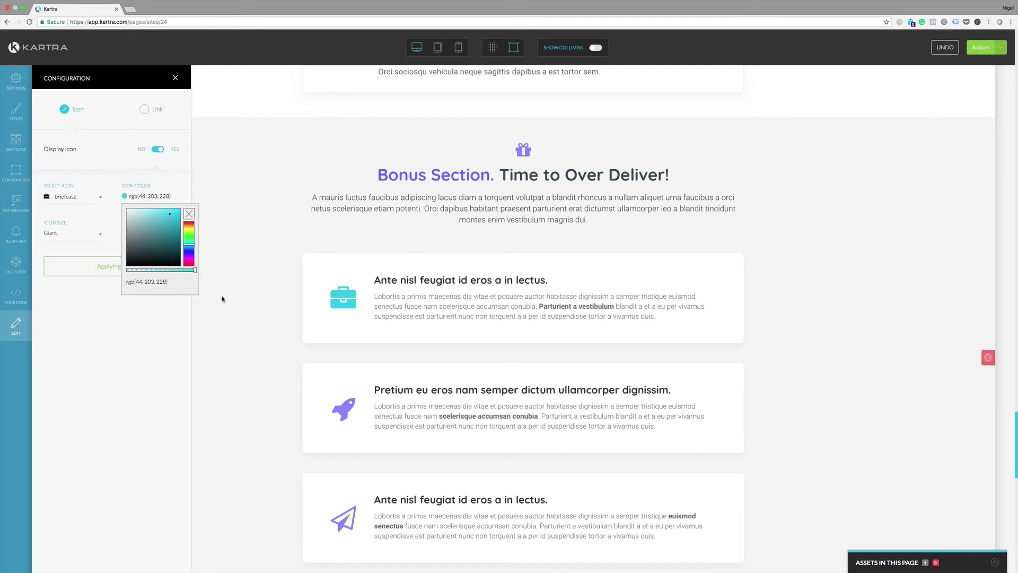
pyautogui.scroll(-5, 286, 279)
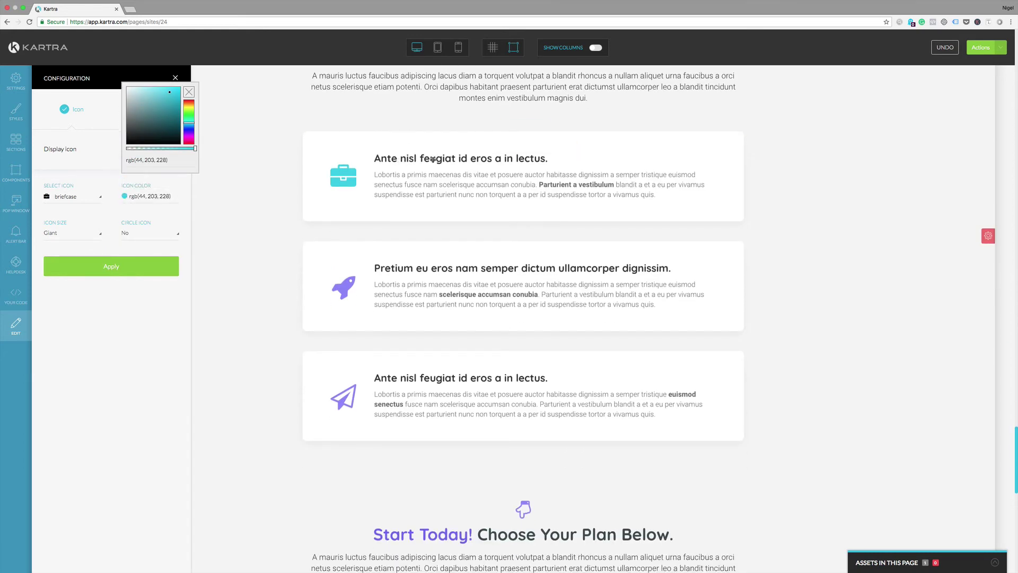
# - Drag the cyan briefcase item down to sit between the rocket and paper plane items
pyautogui.moveTo(433, 159); pyautogui.dragTo(406, 162)
pyautogui.moveTo(331, 136)
pyautogui.moveTo(337, 137); pyautogui.dragTo(314, 237)
pyautogui.moveTo(363, 131); pyautogui.dragTo(391, 130)
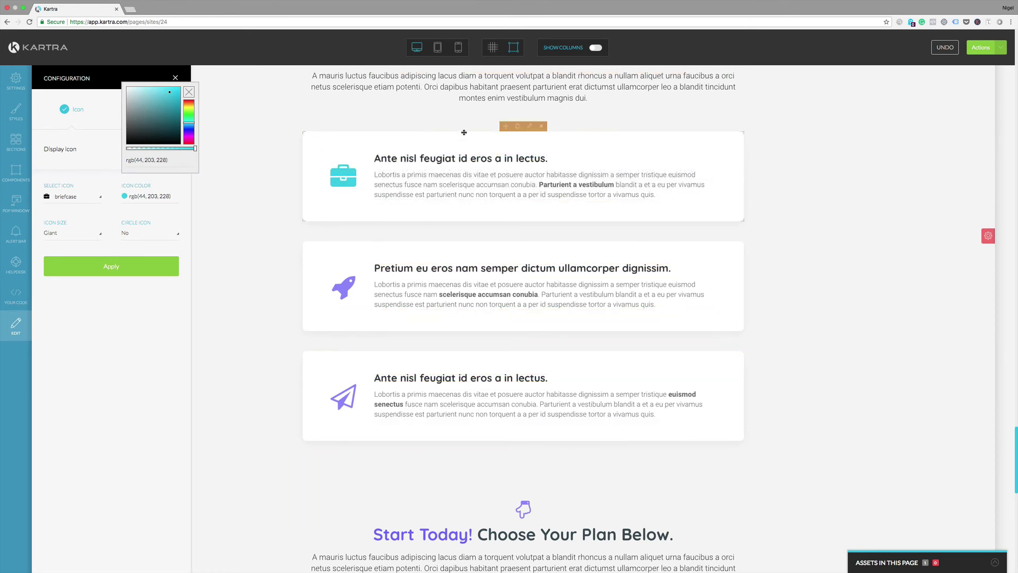
pyautogui.moveTo(464, 135); pyautogui.dragTo(307, 344)
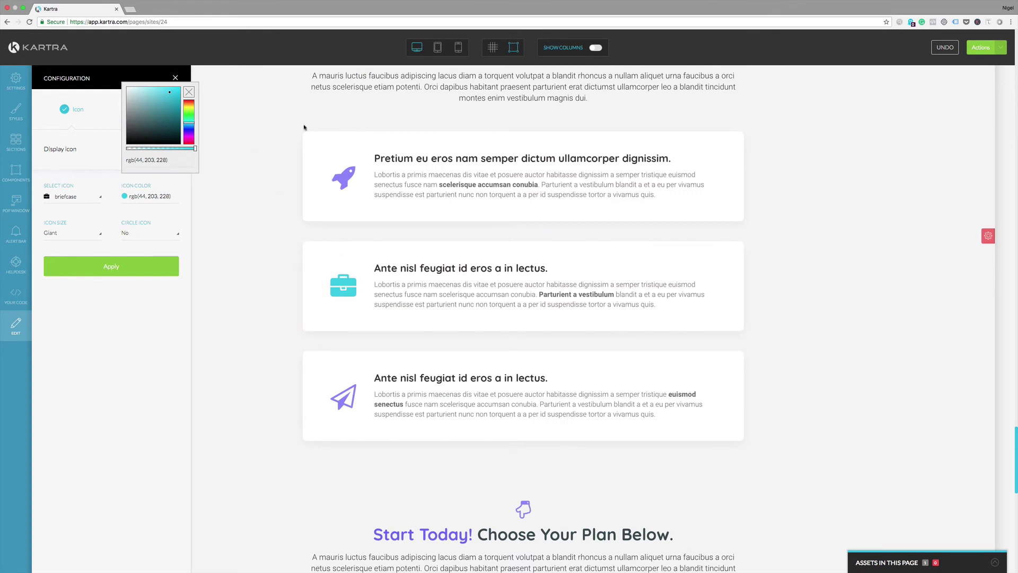
# - Check the page at tablet and phone widths, return to desktop, and close the icon Configuration panel
pyautogui.click(438, 49)
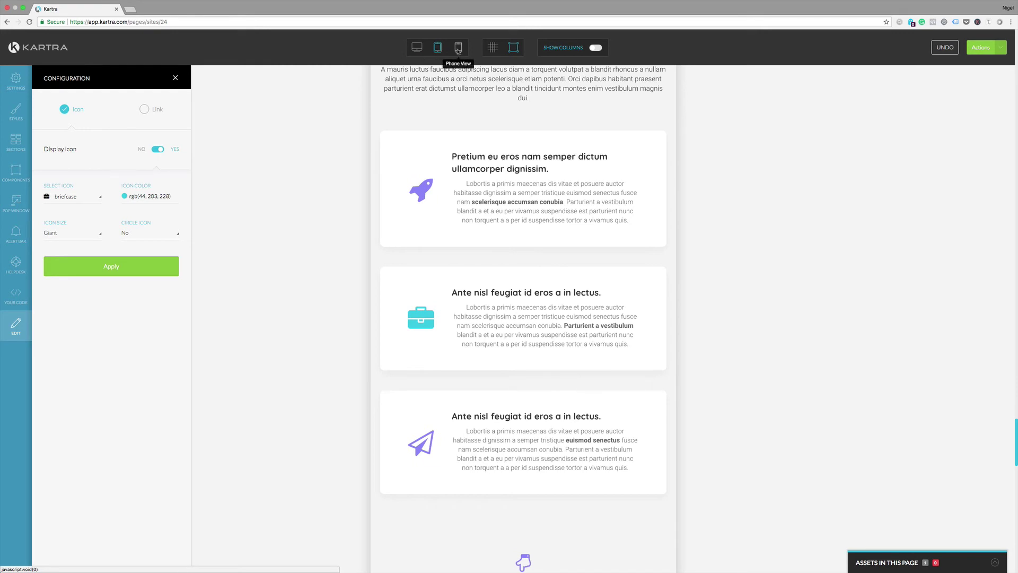
pyautogui.click(459, 50)
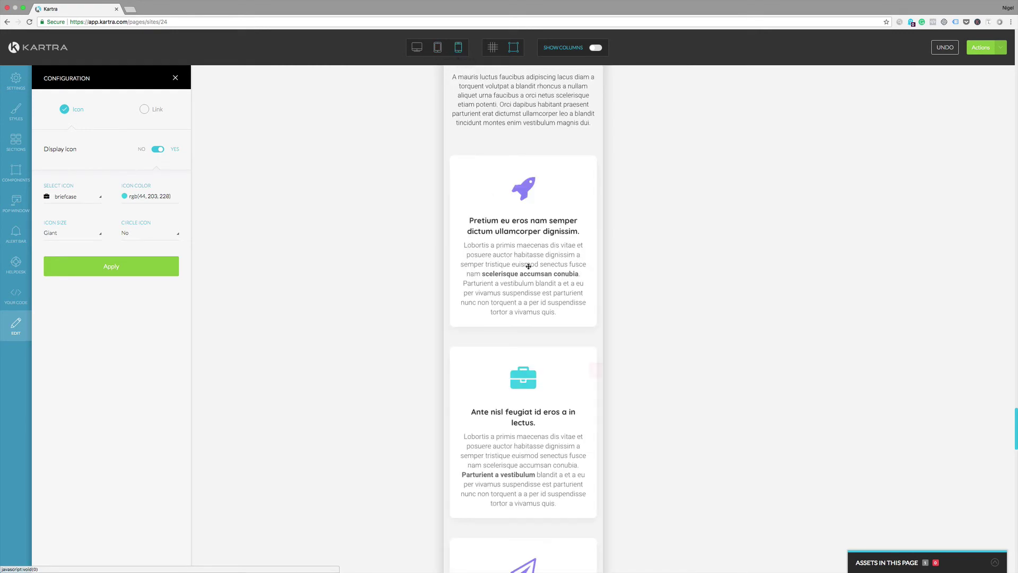
pyautogui.scroll(10, 529, 266)
pyautogui.scroll(10, 529, 269)
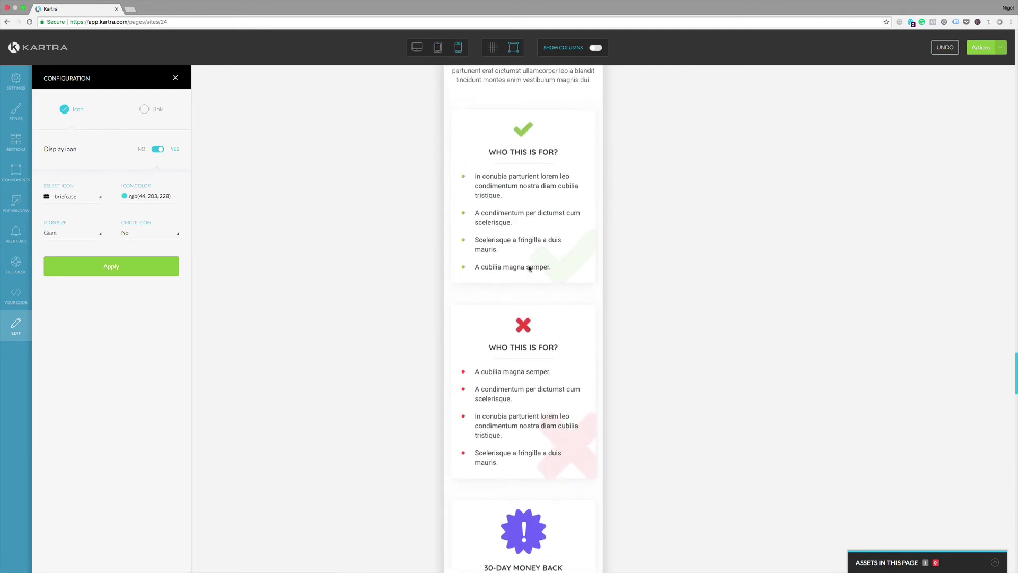
pyautogui.click(417, 49)
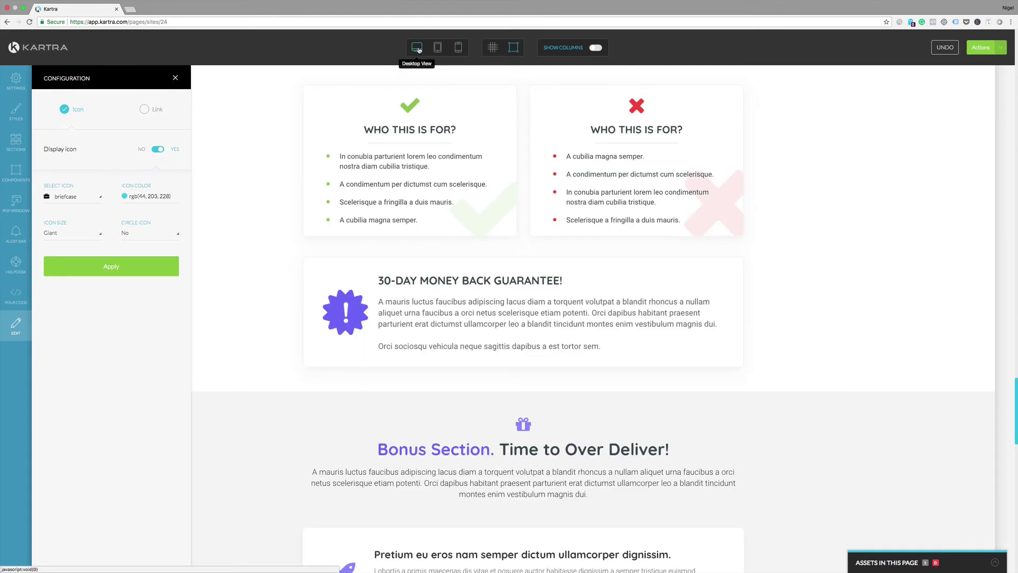
pyautogui.click(175, 78)
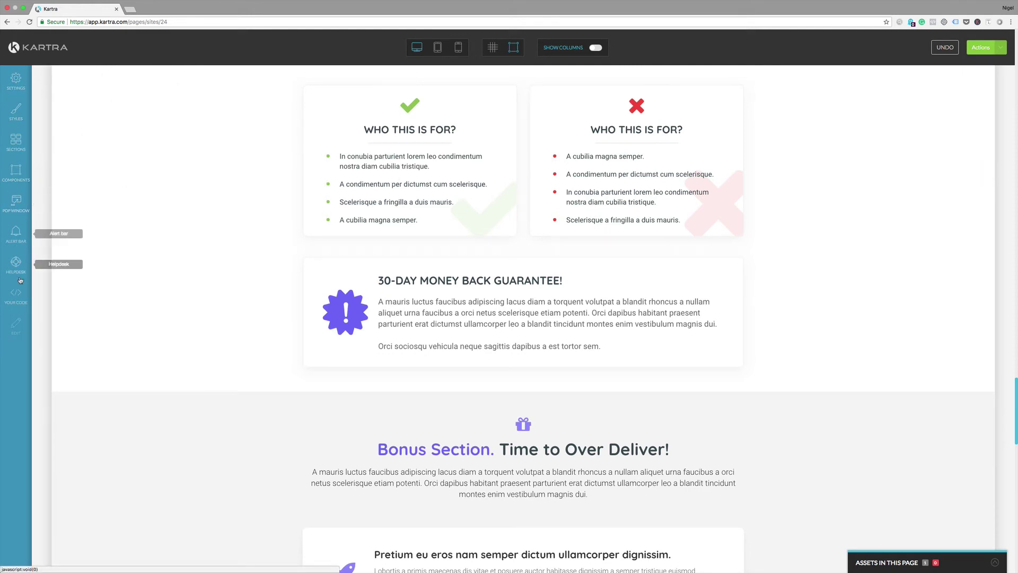
# - Look over the page's SEO parameters and Tracking Code fields in Page Settings
pyautogui.scroll(-1, 22, 294)
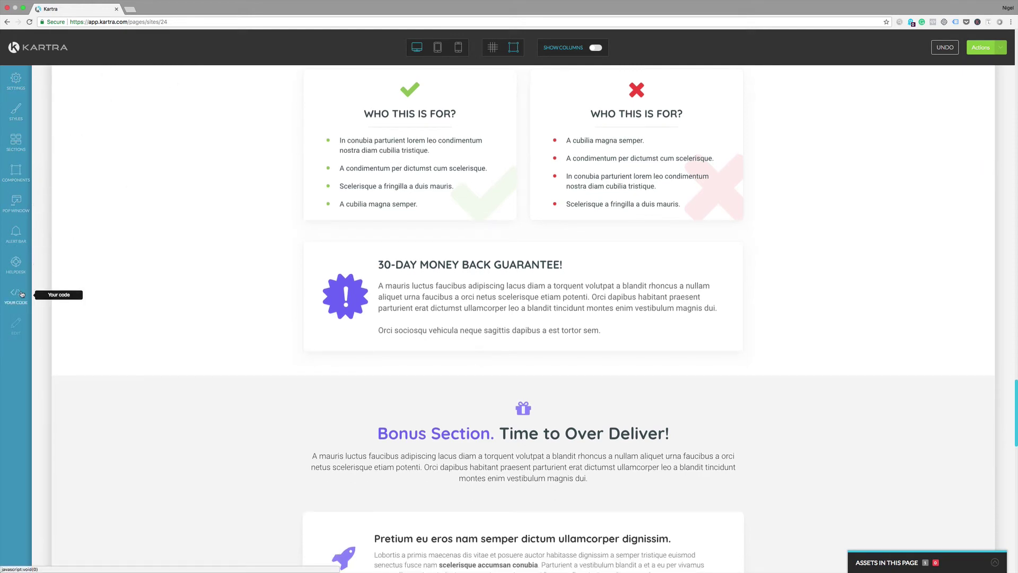
pyautogui.click(15, 79)
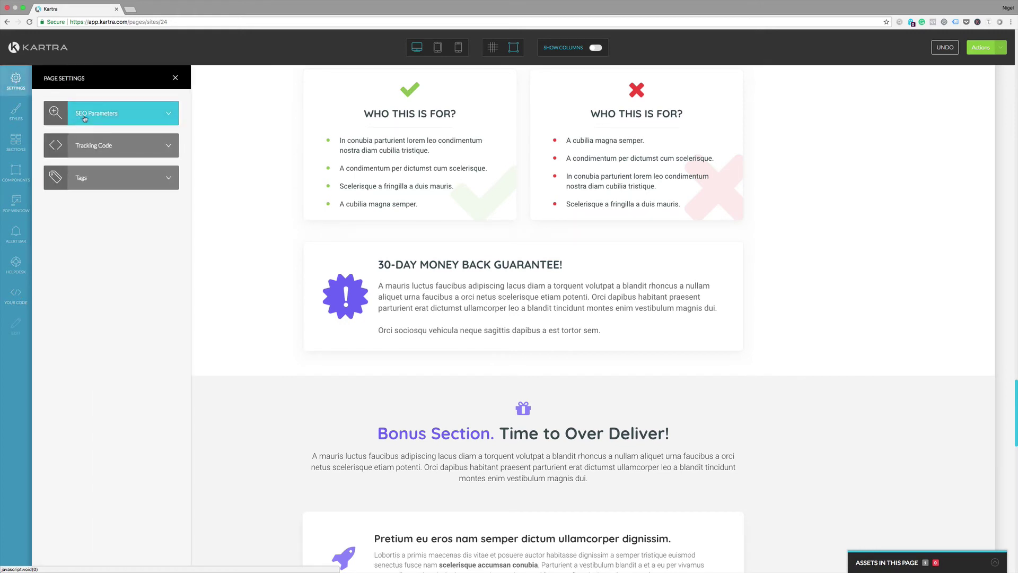
pyautogui.click(168, 115)
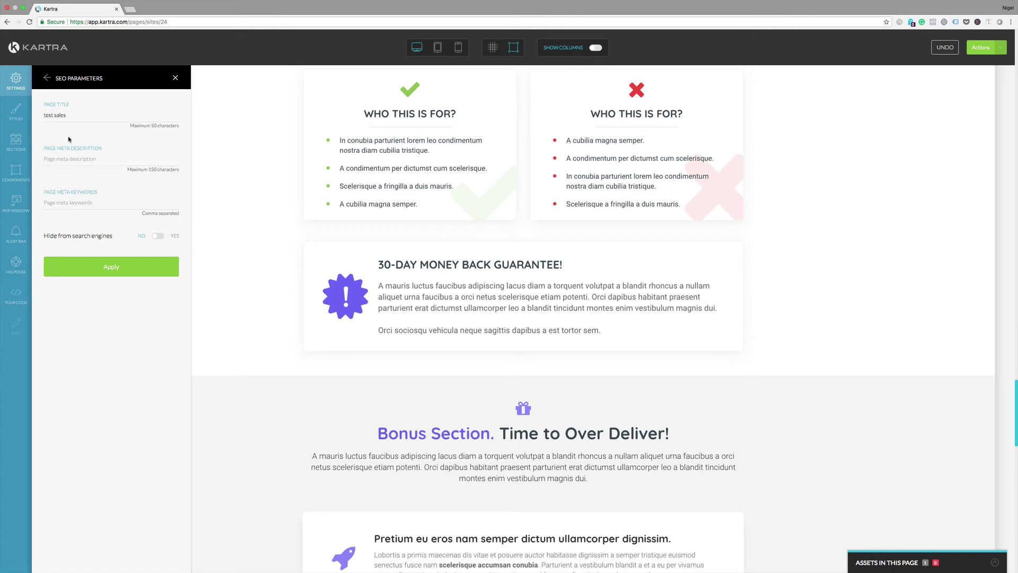
pyautogui.click(47, 79)
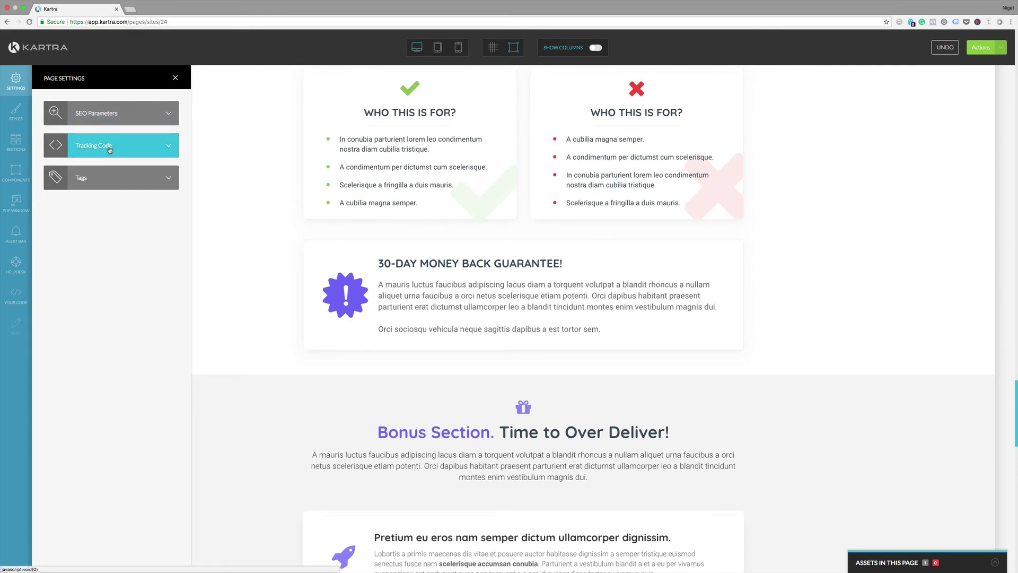
pyautogui.click(109, 150)
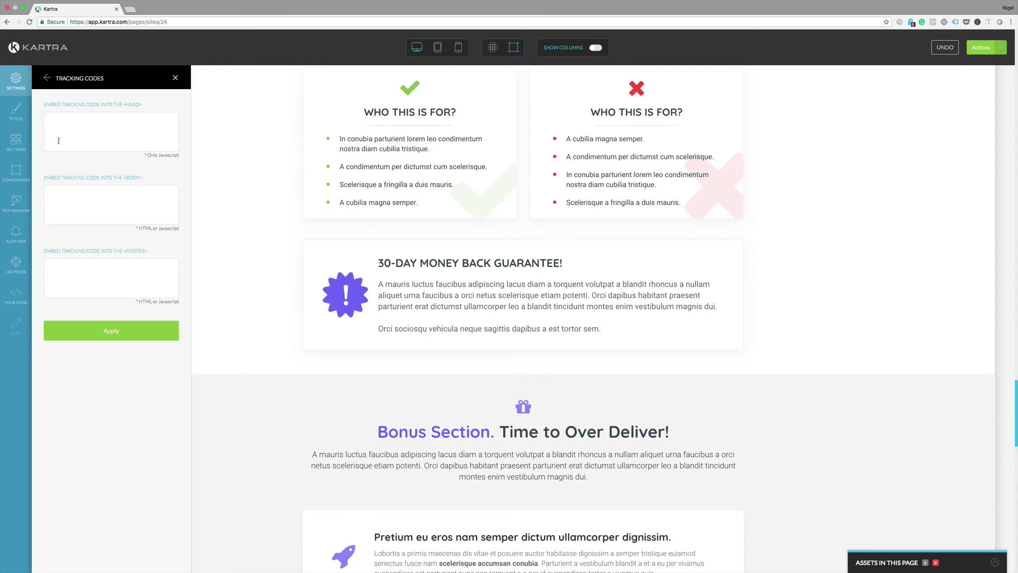
pyautogui.click(47, 78)
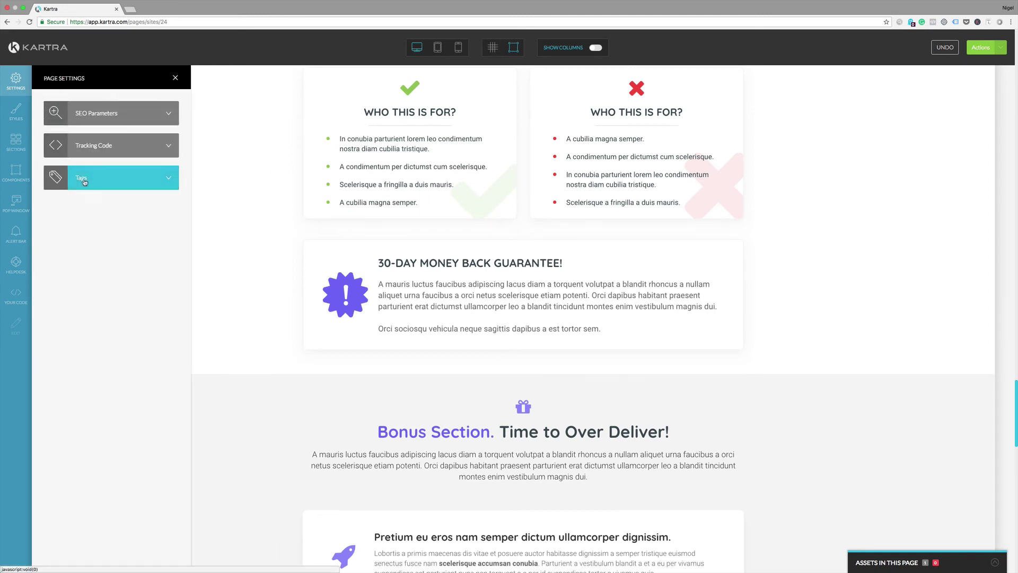
# - Open the visitor Tags settings and check the category dropdown without choosing a category
pyautogui.click(81, 178)
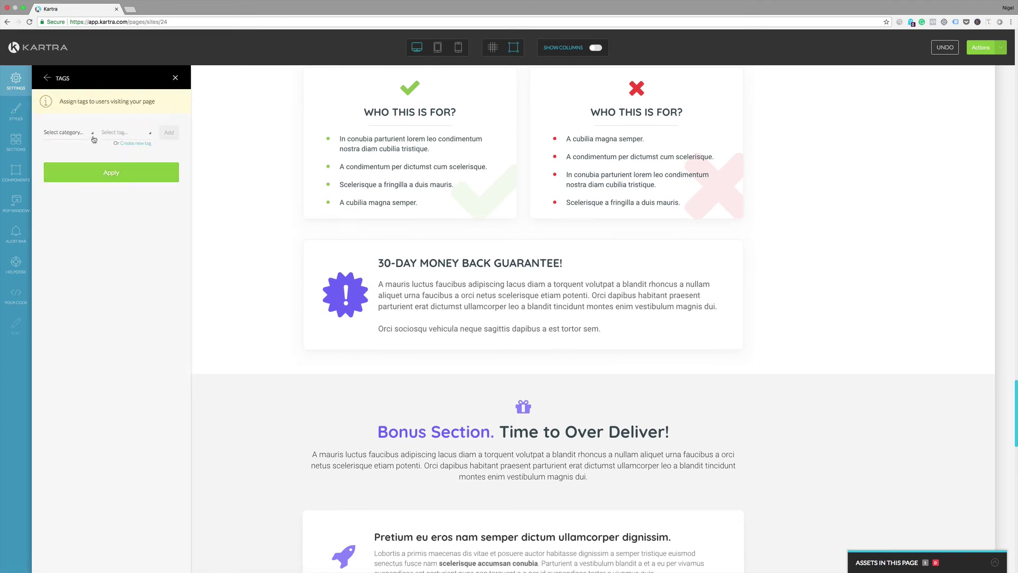
pyautogui.click(94, 134)
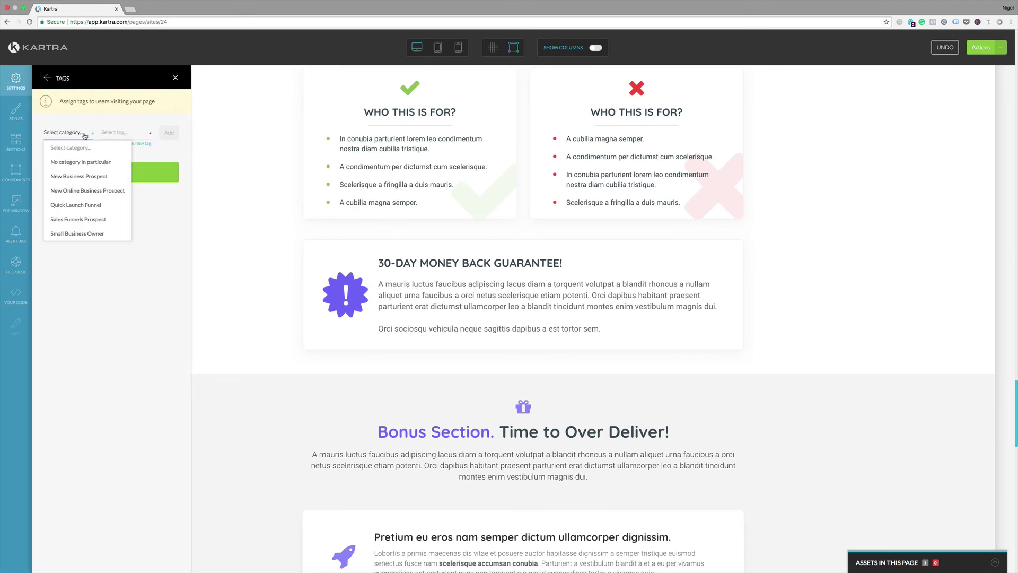
pyautogui.click(92, 134)
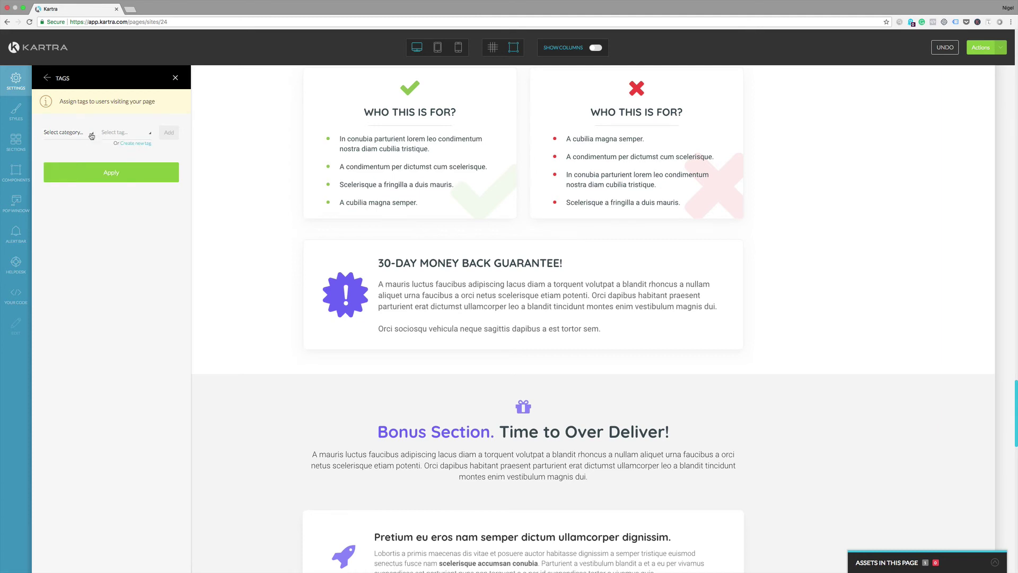
pyautogui.click(92, 134)
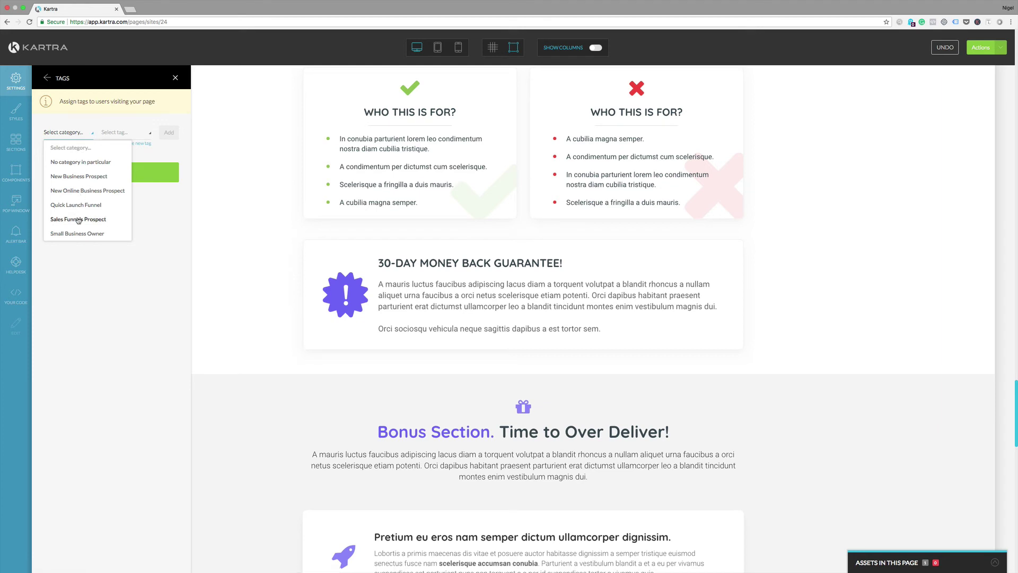
pyautogui.click(141, 149)
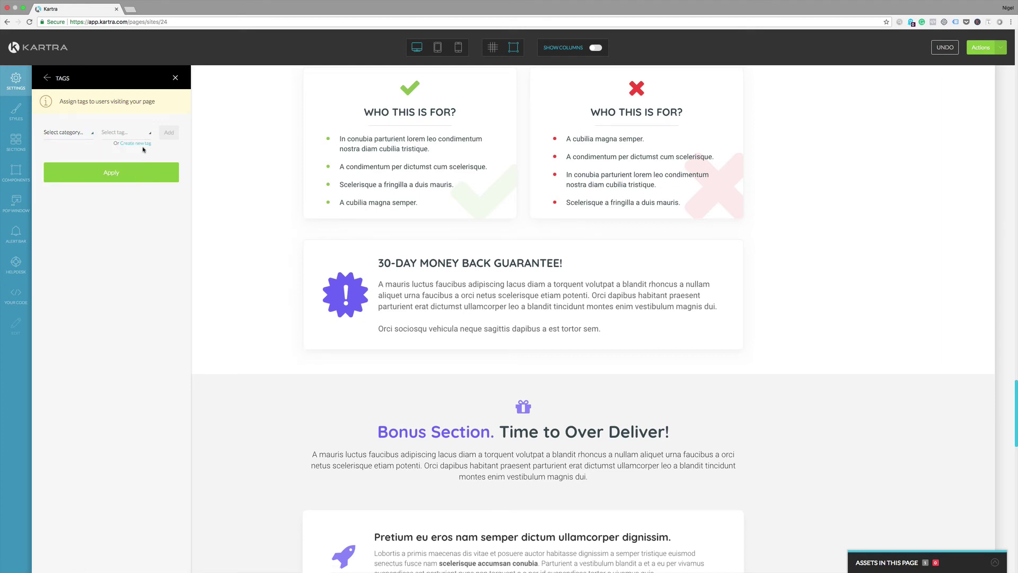
# - Apply a #cc2323 page background colour in Page Style, then switch to Custom Styles
pyautogui.click(16, 111)
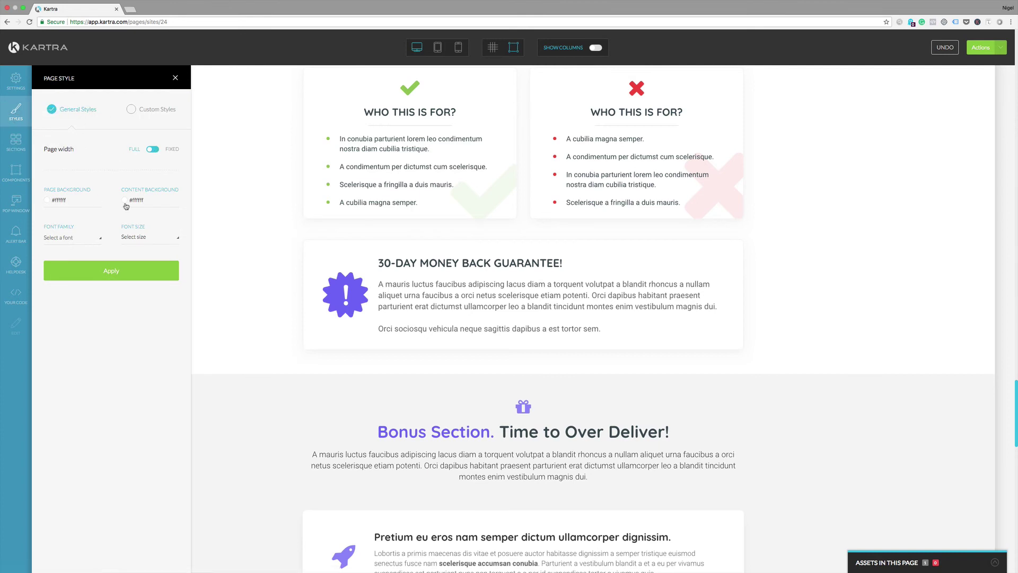
pyautogui.click(49, 201)
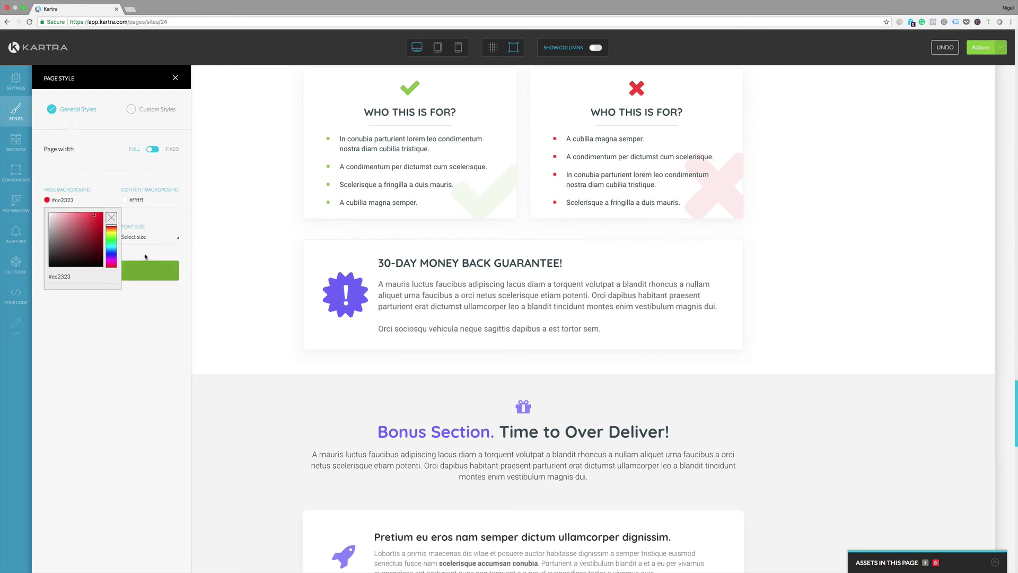
pyautogui.click(128, 271)
pyautogui.click(127, 271)
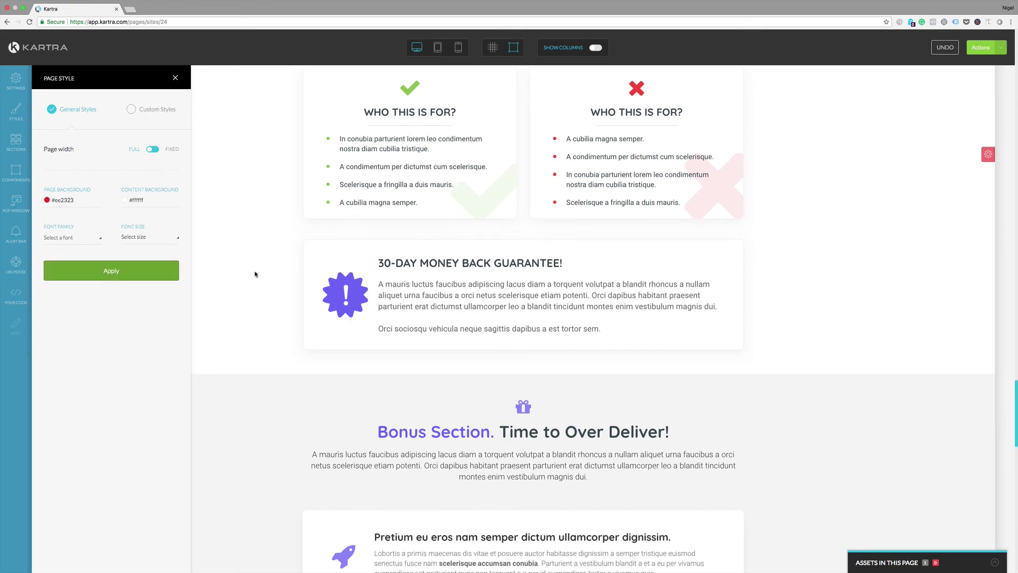
pyautogui.scroll(15, 243, 269)
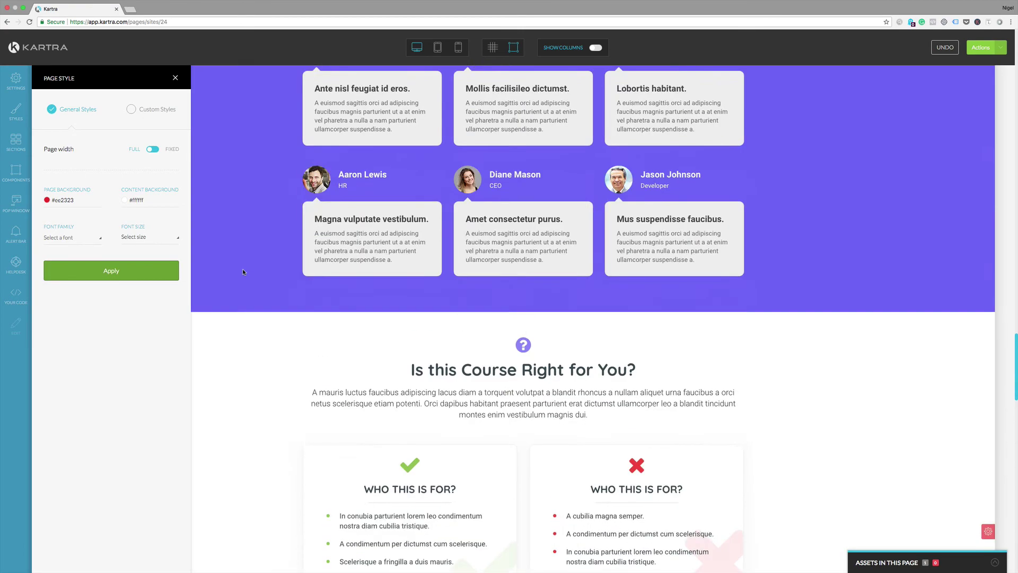
pyautogui.scroll(15, 240, 270)
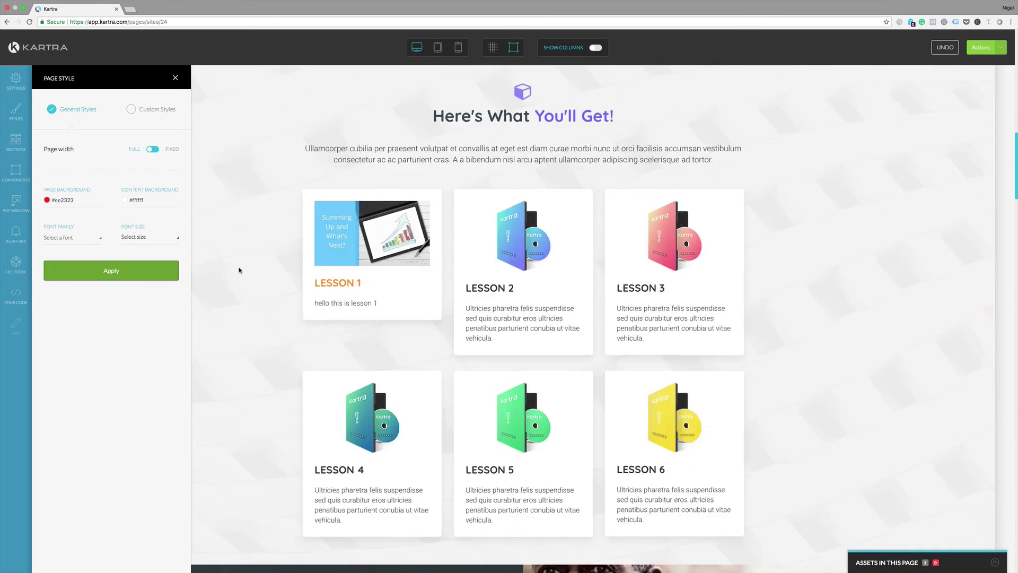
pyautogui.scroll(15, 239, 271)
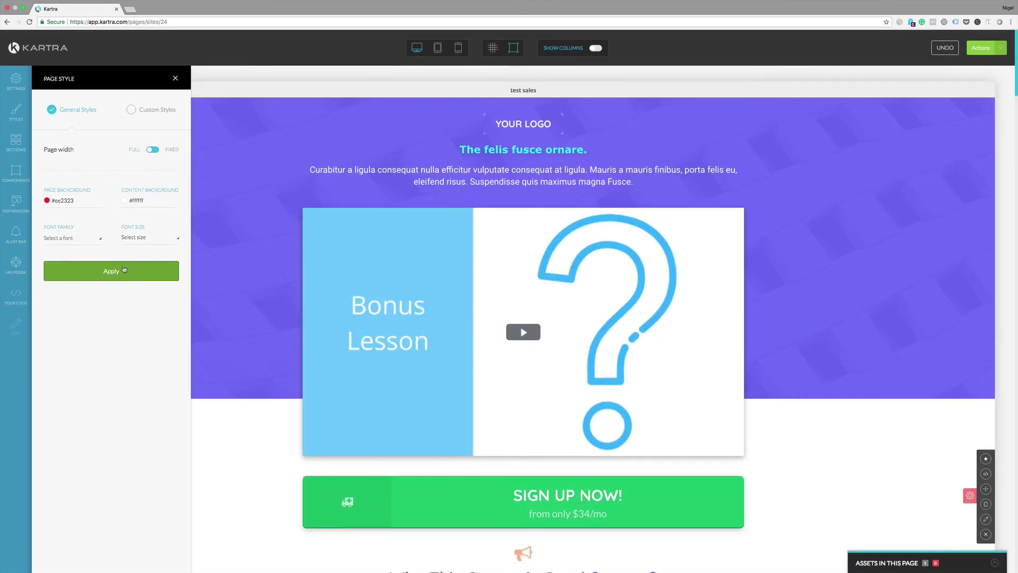
pyautogui.click(124, 269)
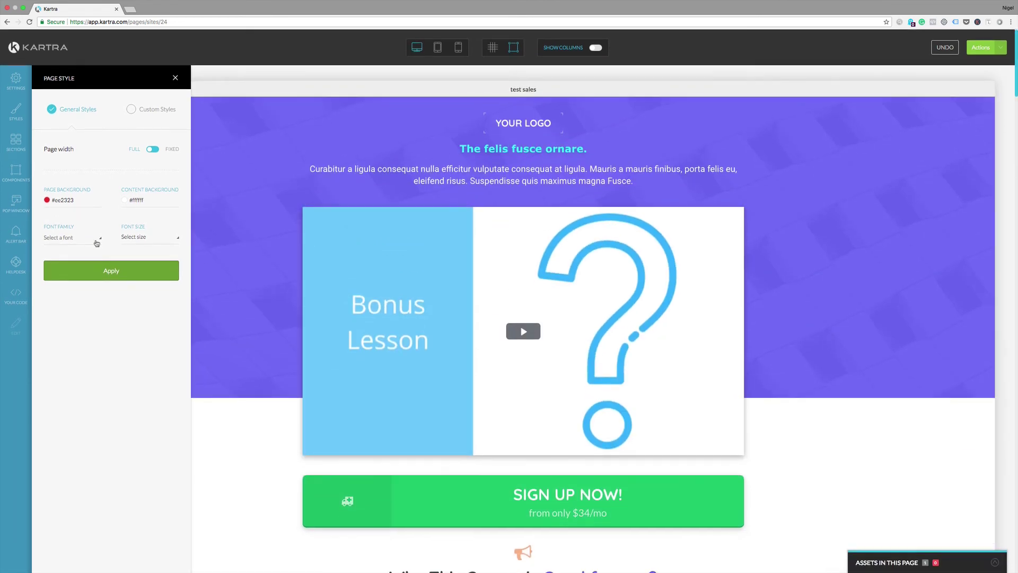
pyautogui.click(130, 109)
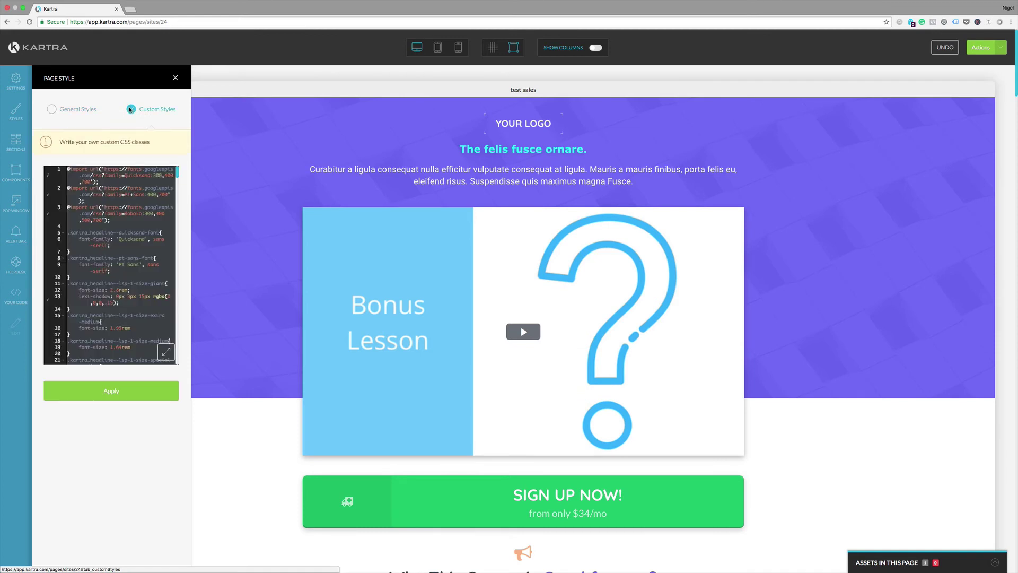
pyautogui.click(52, 110)
pyautogui.scroll(-5, 385, 271)
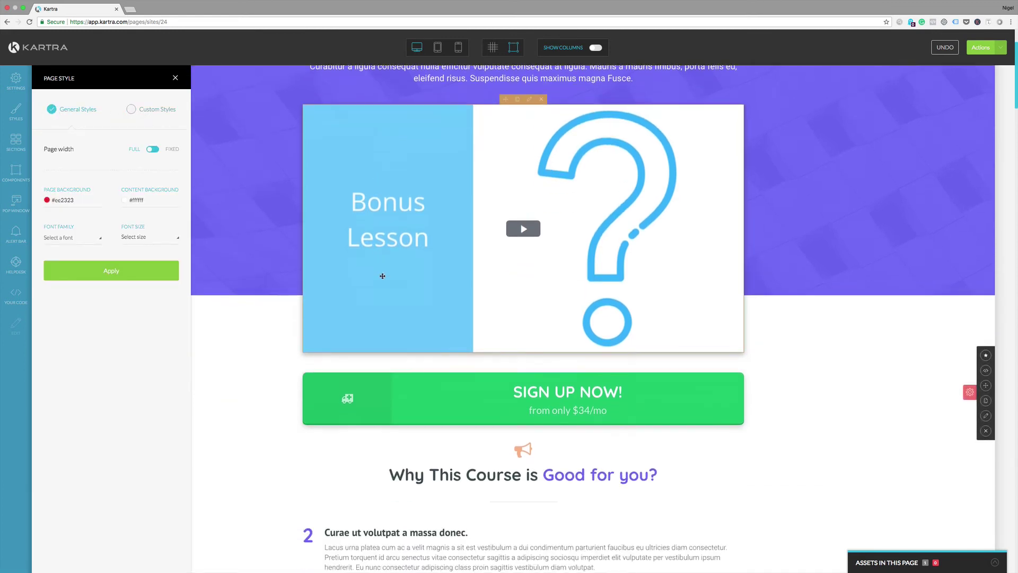
pyautogui.scroll(-20, 423, 235)
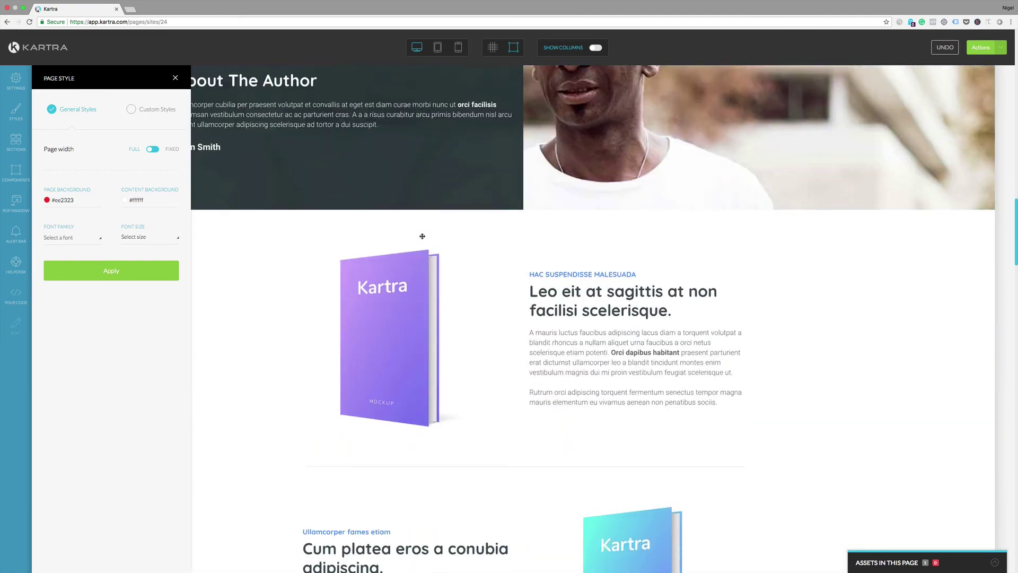
pyautogui.scroll(-20, 423, 235)
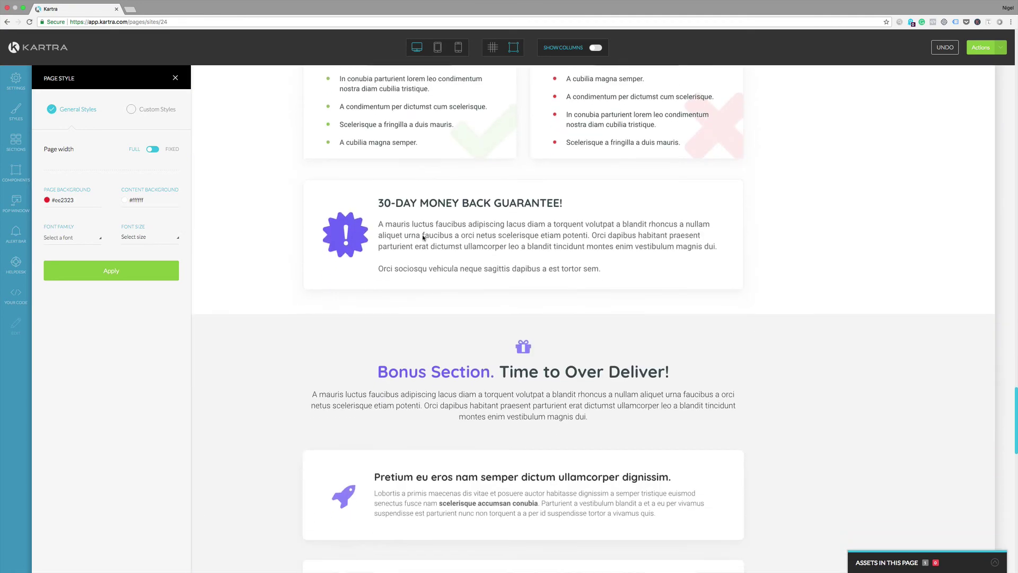
pyautogui.scroll(-10, 422, 235)
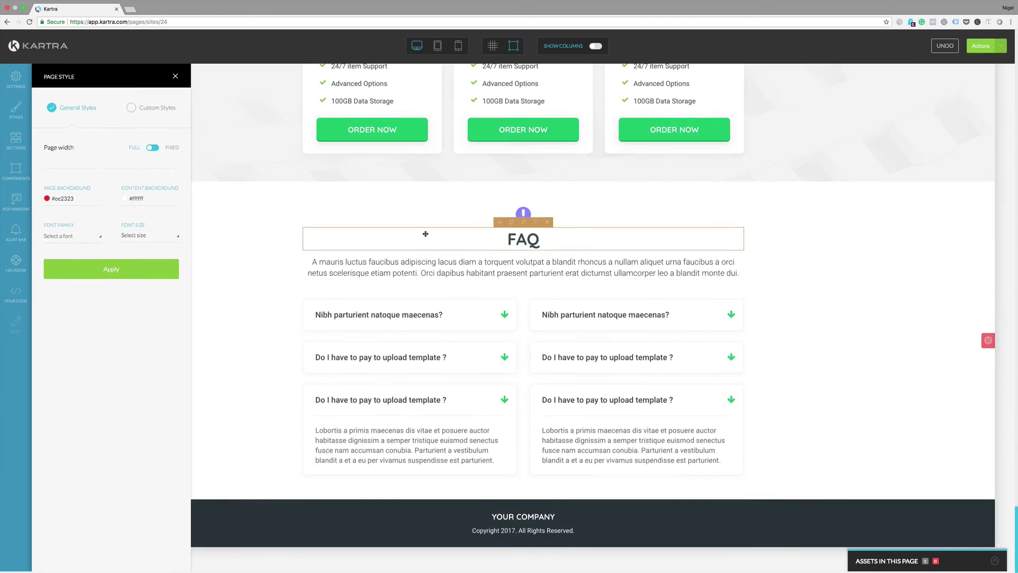
pyautogui.scroll(3, 425, 236)
pyautogui.scroll(1, 426, 236)
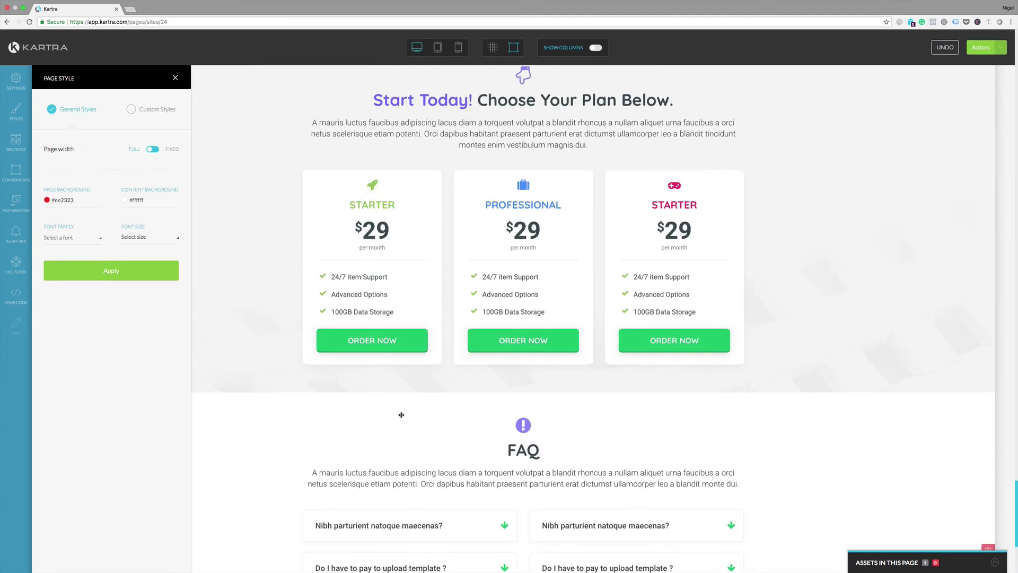
pyautogui.scroll(-6, 401, 415)
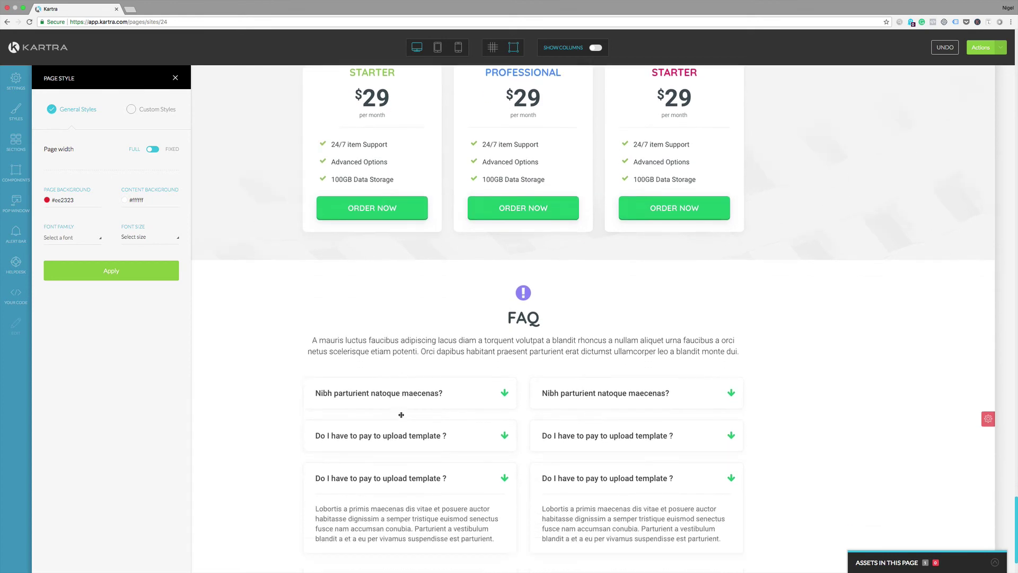
pyautogui.scroll(18, 401, 415)
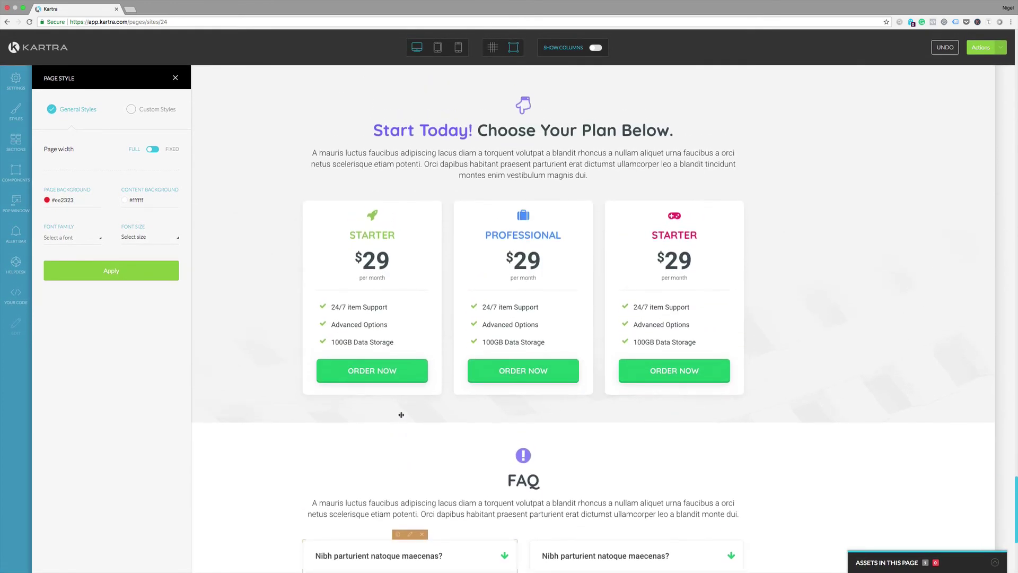
pyautogui.scroll(3, 401, 415)
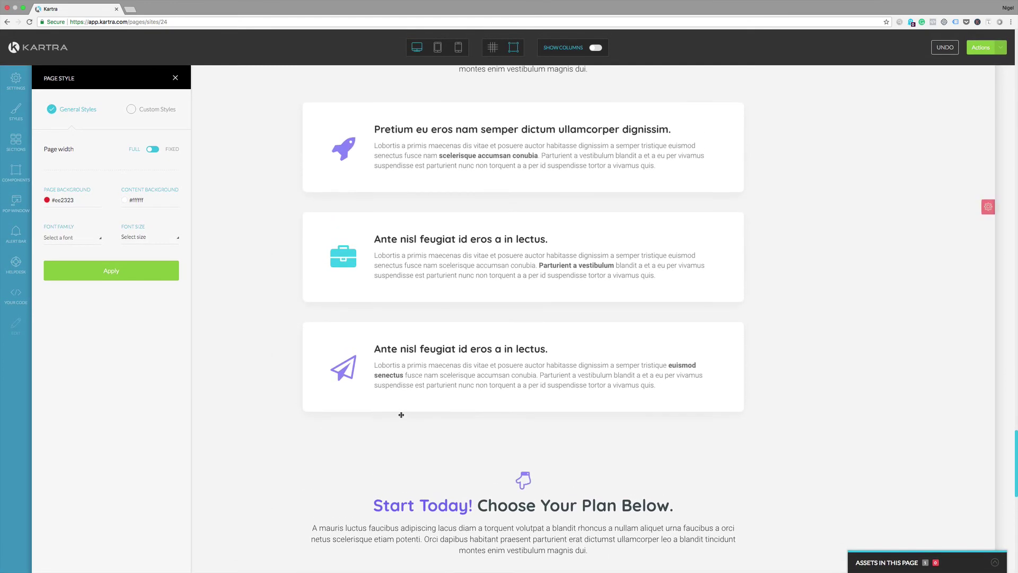
pyautogui.scroll(20, 401, 414)
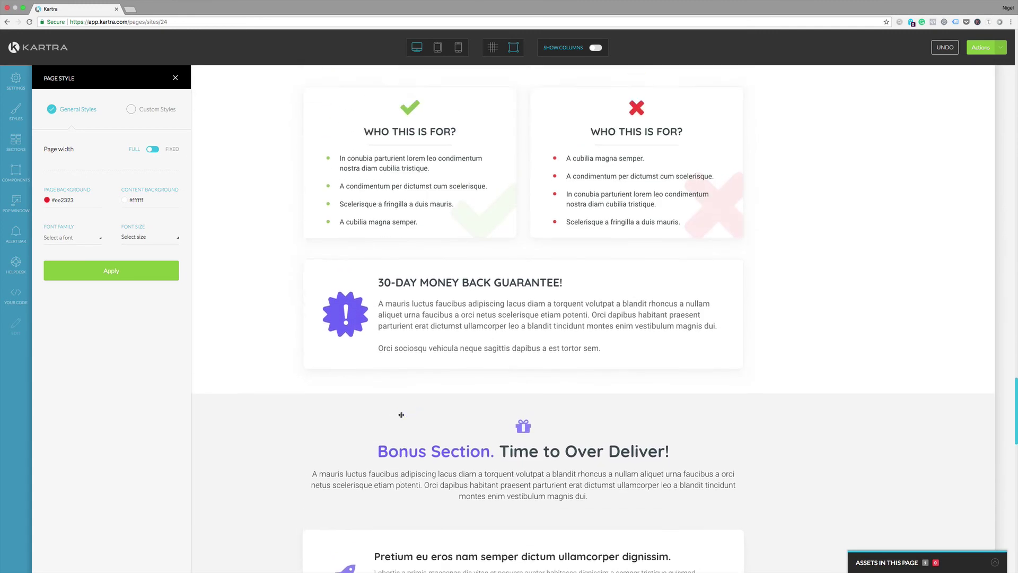
pyautogui.scroll(18, 401, 415)
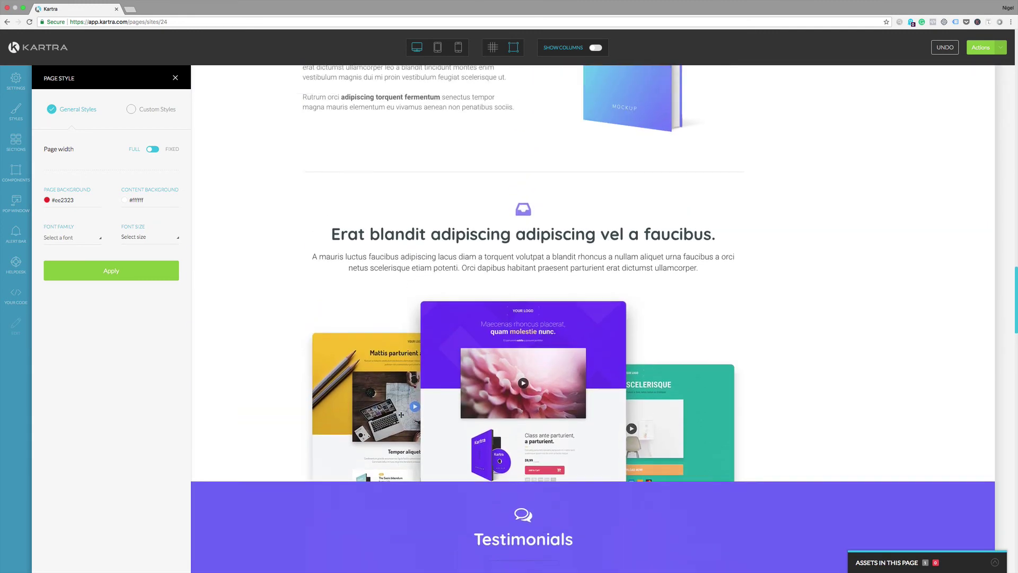
pyautogui.scroll(20, 401, 415)
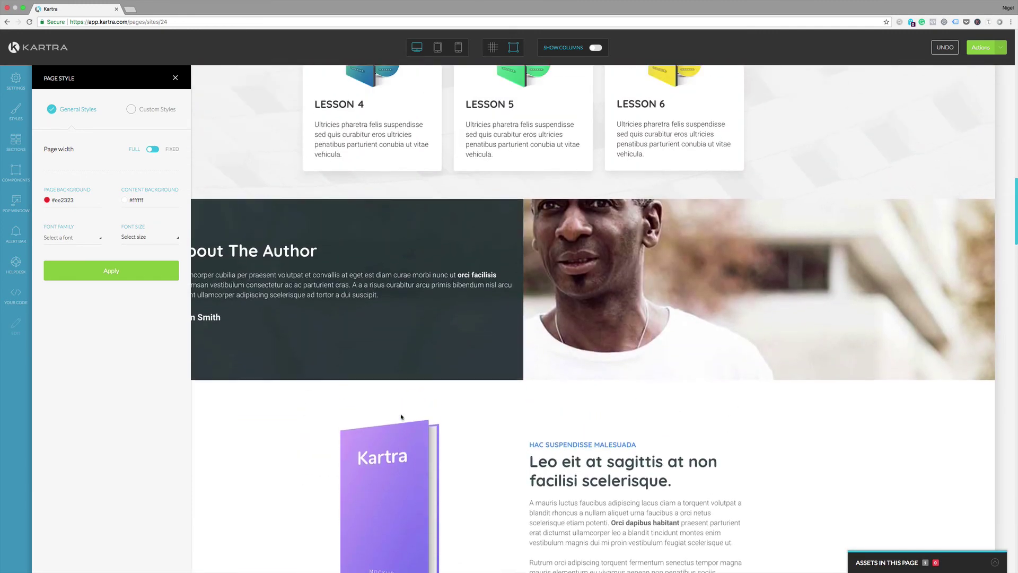
pyautogui.scroll(18, 401, 417)
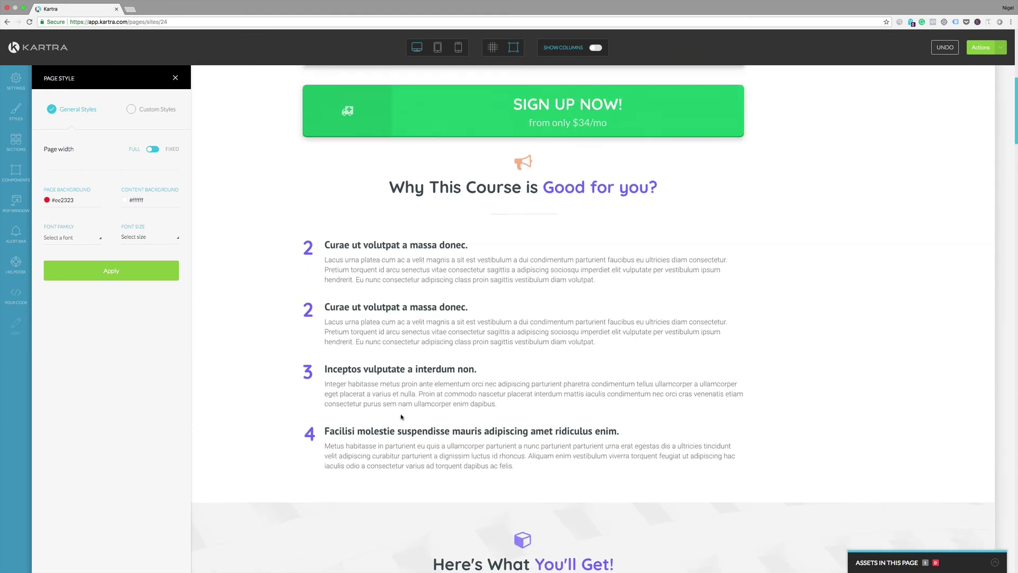
pyautogui.scroll(4, 401, 417)
pyautogui.scroll(-16, 402, 415)
pyautogui.scroll(-15, 401, 415)
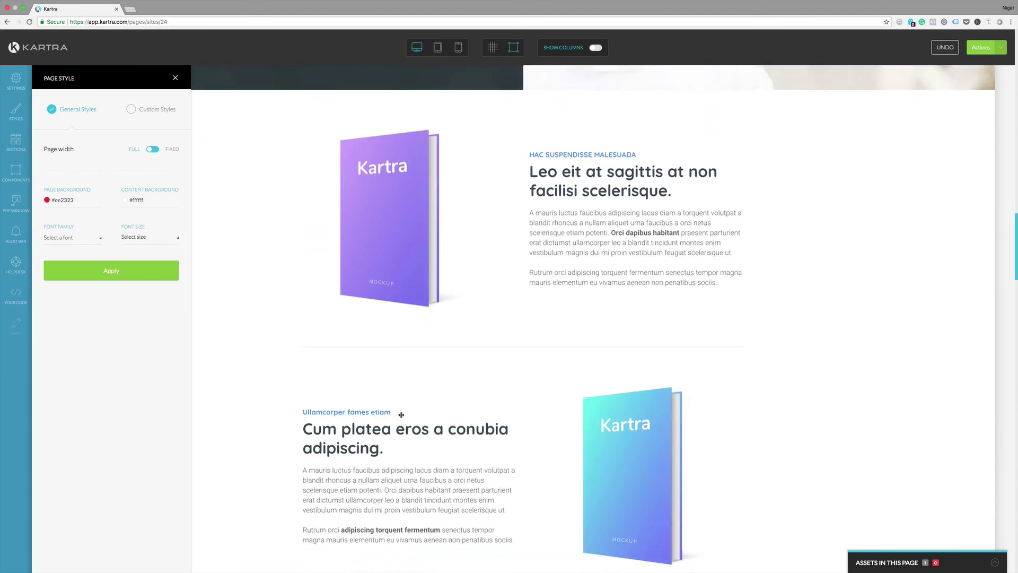
pyautogui.scroll(-5, 401, 414)
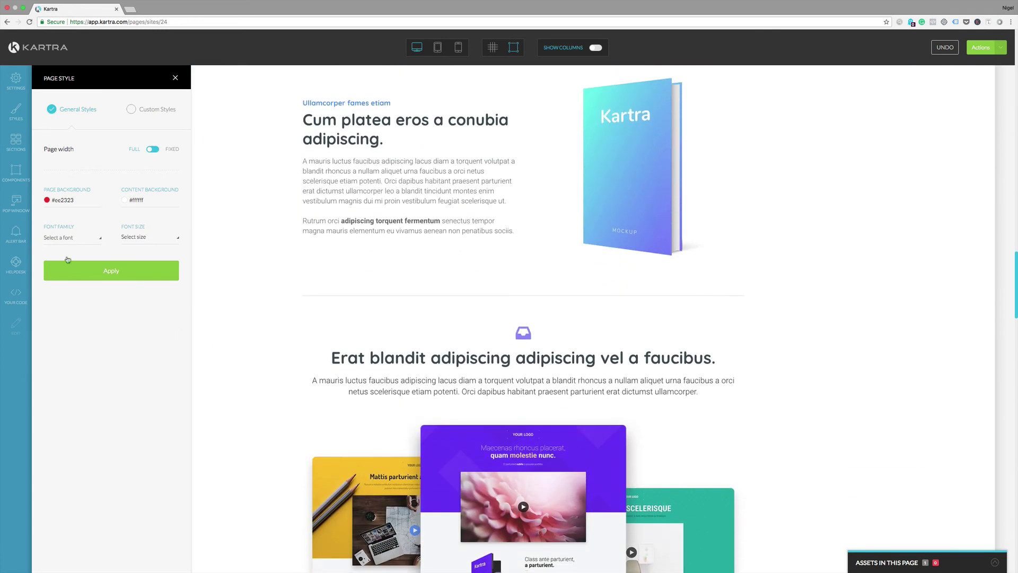
# - Open the Sections list and try dragging a Top Menus section onto the page near the author section
pyautogui.click(15, 140)
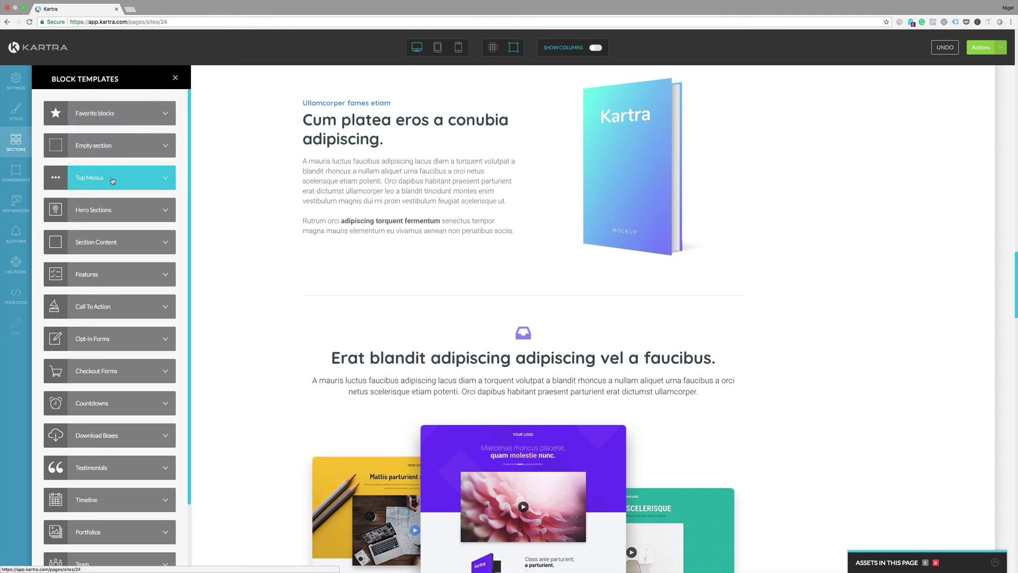
pyautogui.moveTo(126, 184); pyautogui.dragTo(446, 98)
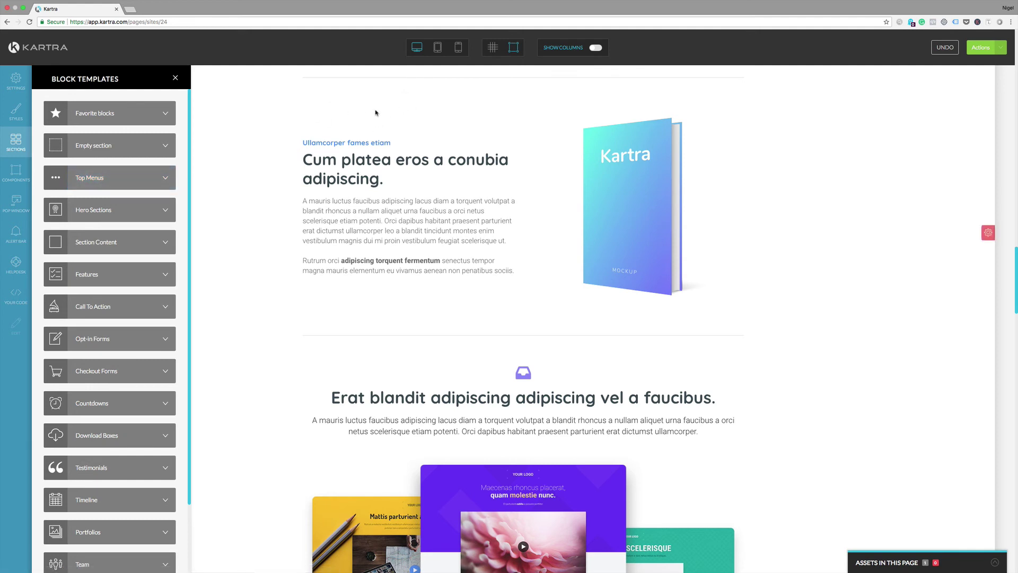
pyautogui.scroll(5, 455, 126)
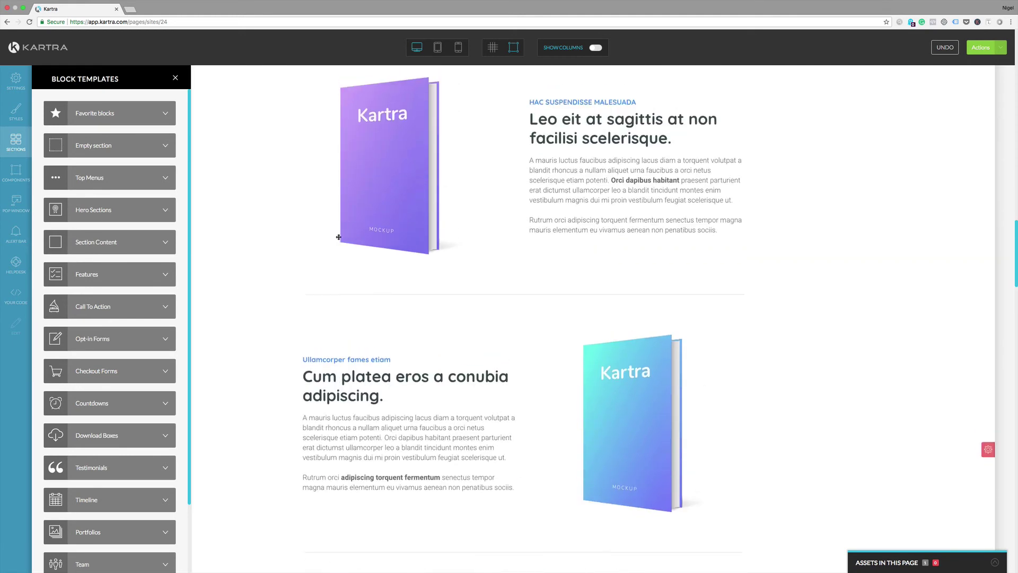
pyautogui.scroll(6, 334, 241)
pyautogui.scroll(1, 332, 242)
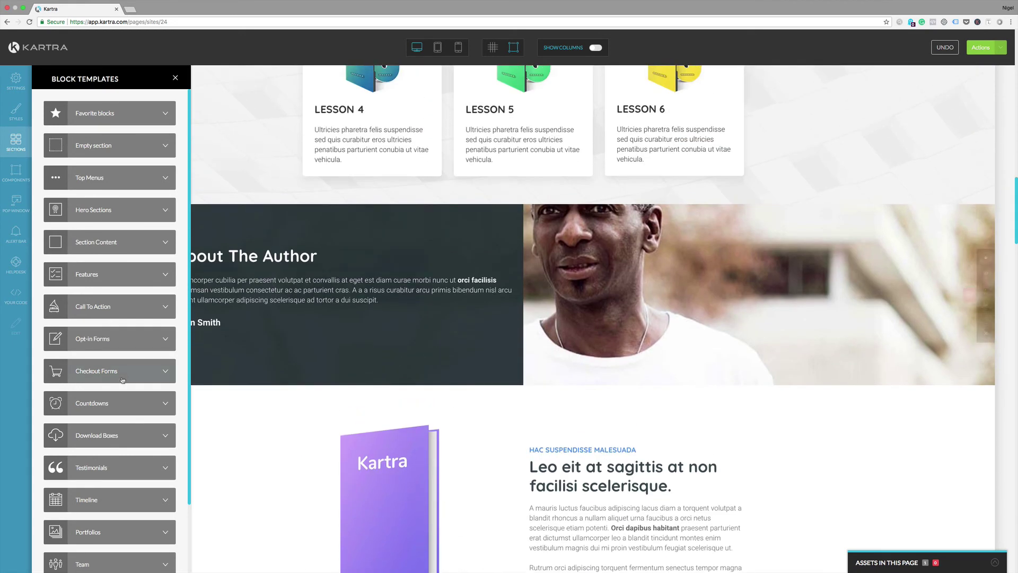
pyautogui.moveTo(89, 177)
pyautogui.mouseDown()
pyautogui.moveTo(159, 258)
pyautogui.moveTo(382, 383)
pyautogui.moveTo(356, 268)
pyautogui.moveTo(286, 252)
pyautogui.mouseUp()
# - Set the About The Author background to the red 'WE CREATE INNOVATIVE SOLUTIONS' desk image from the library
pyautogui.click(287, 249)
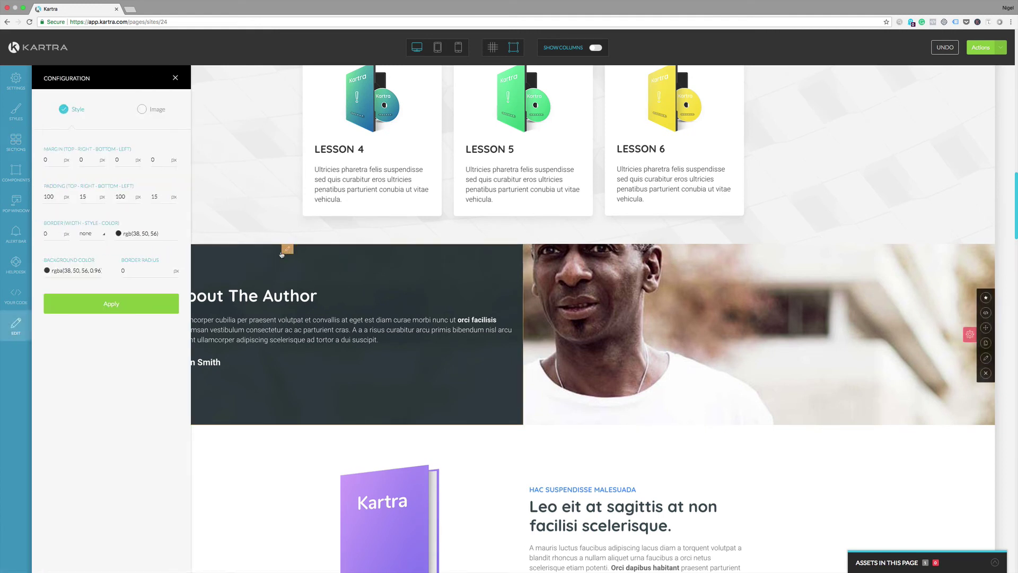
pyautogui.click(142, 109)
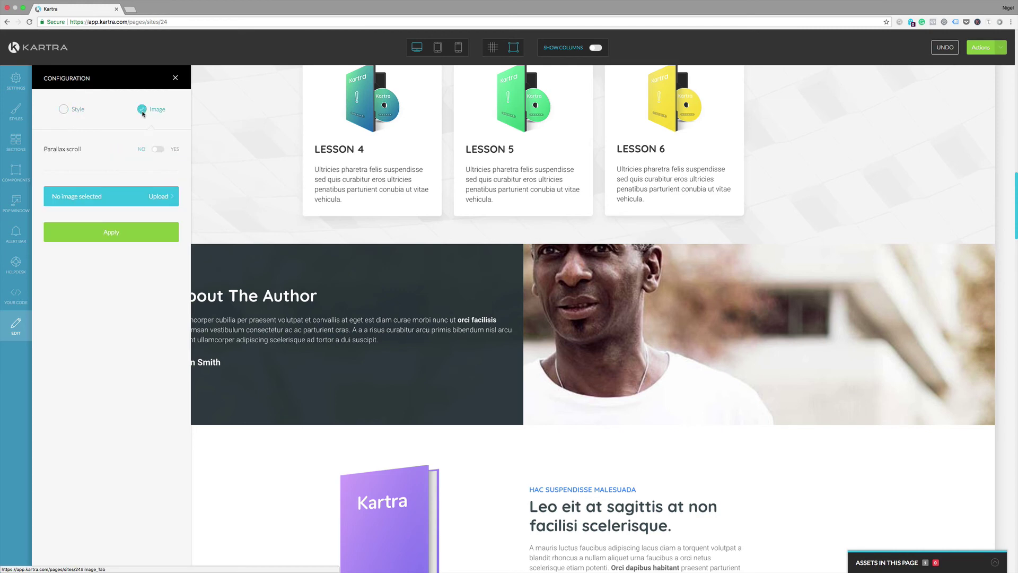
pyautogui.click(153, 196)
pyautogui.click(370, 245)
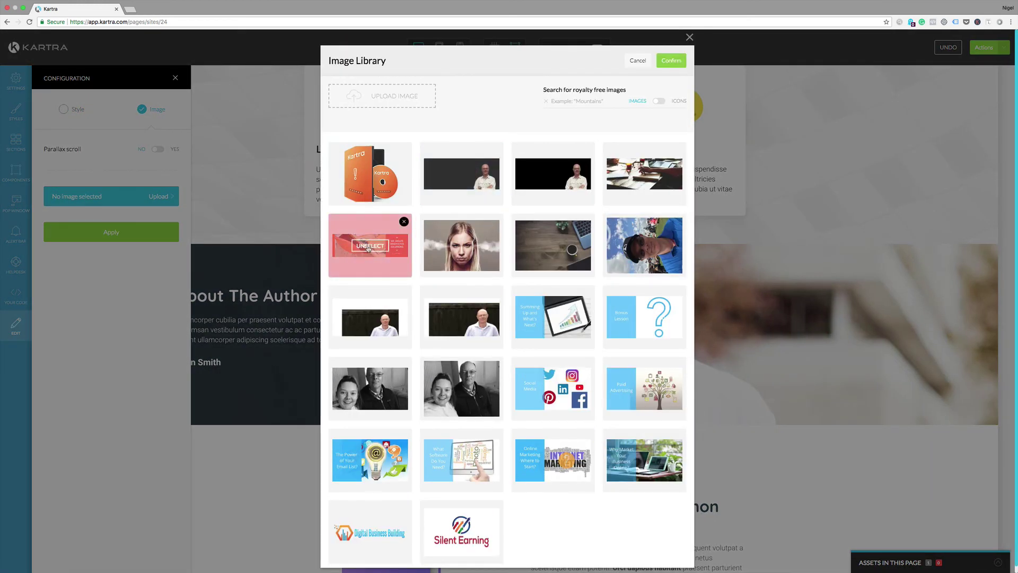
pyautogui.click(671, 61)
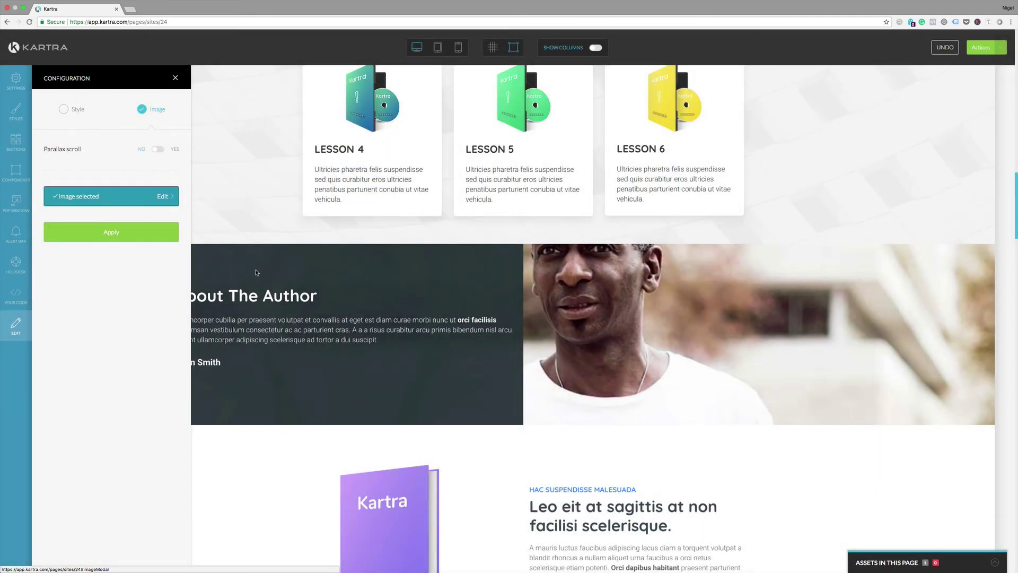
pyautogui.click(112, 231)
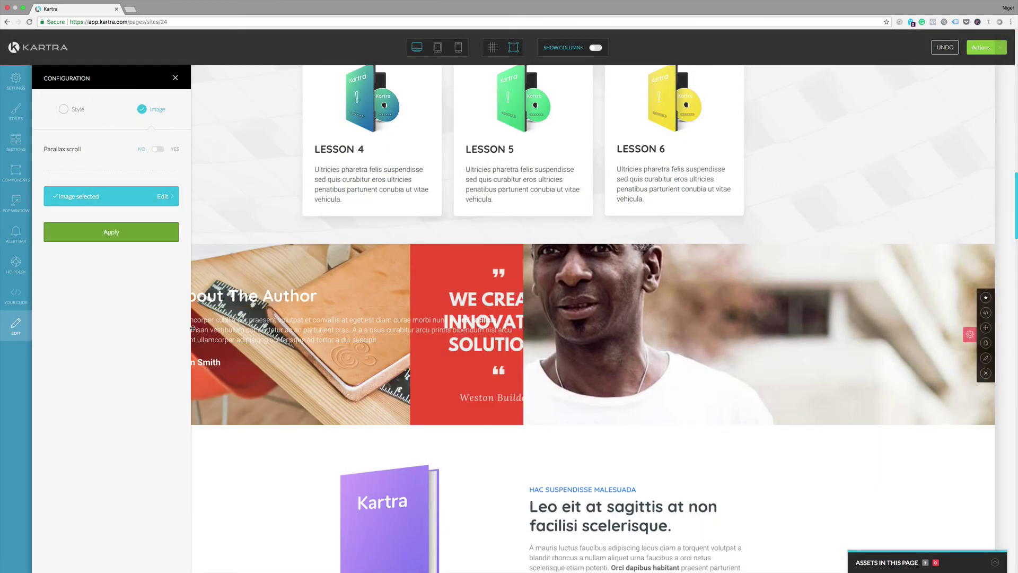
pyautogui.click(16, 168)
# - Place an arrow button from Components > Buttons below the lesson cards
pyautogui.click(16, 147)
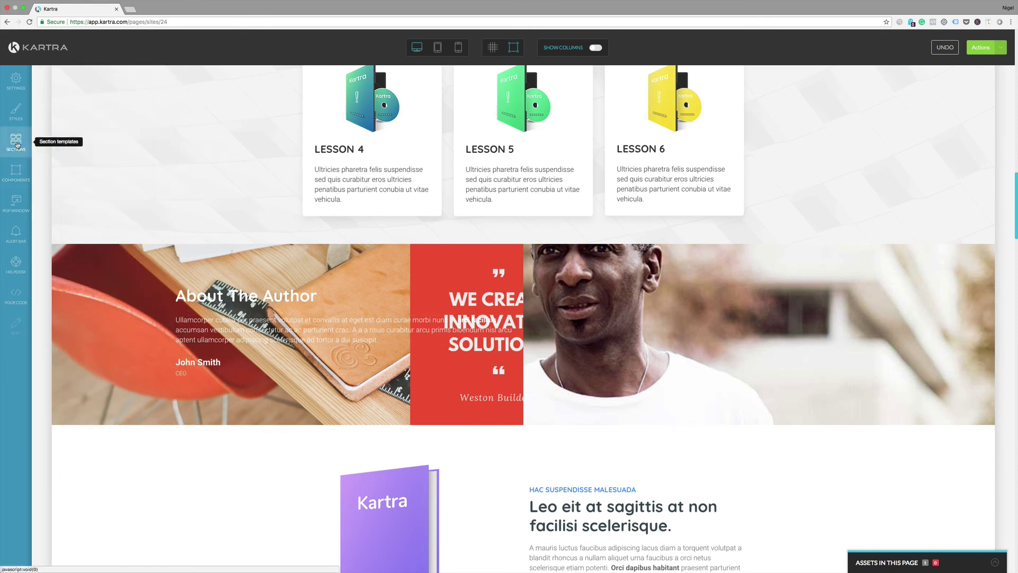
pyautogui.click(14, 173)
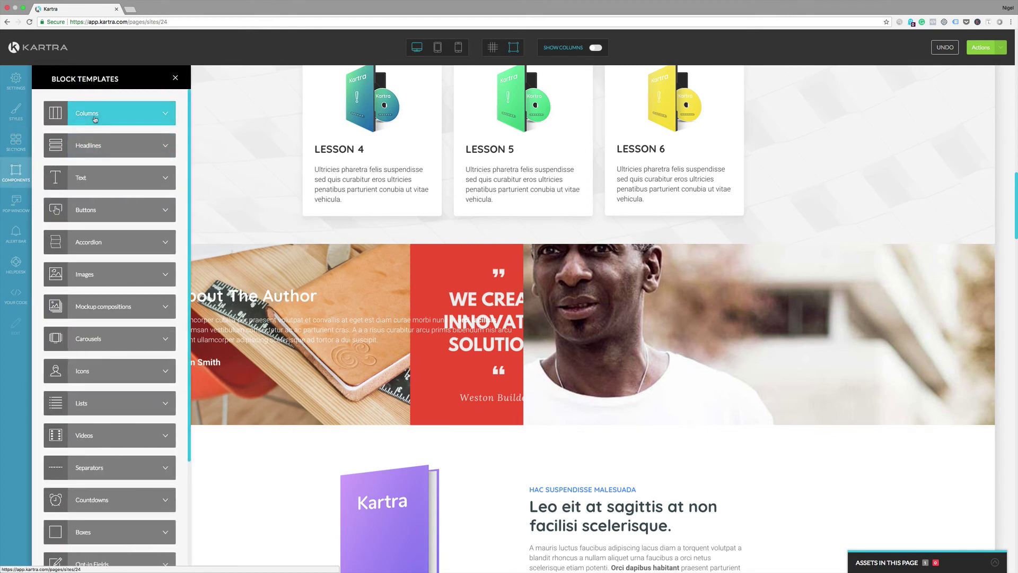
pyautogui.click(92, 213)
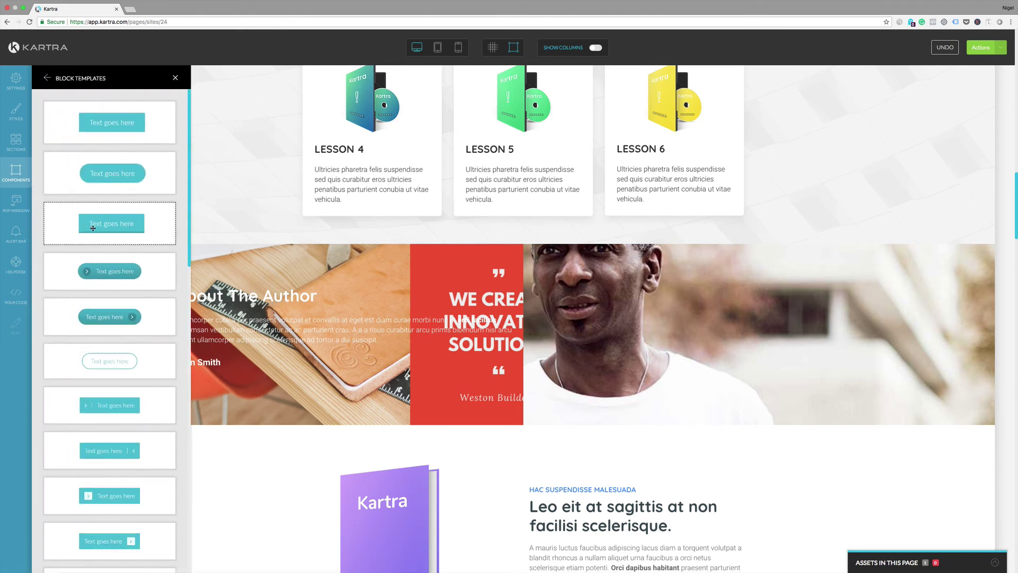
pyautogui.moveTo(104, 175); pyautogui.dragTo(459, 264)
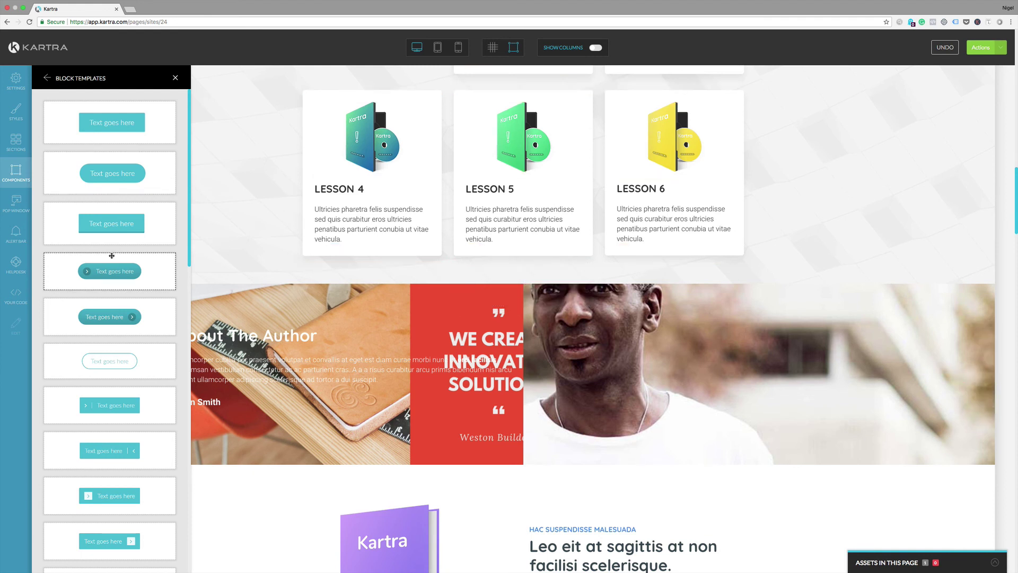
pyautogui.moveTo(105, 273); pyautogui.dragTo(463, 308)
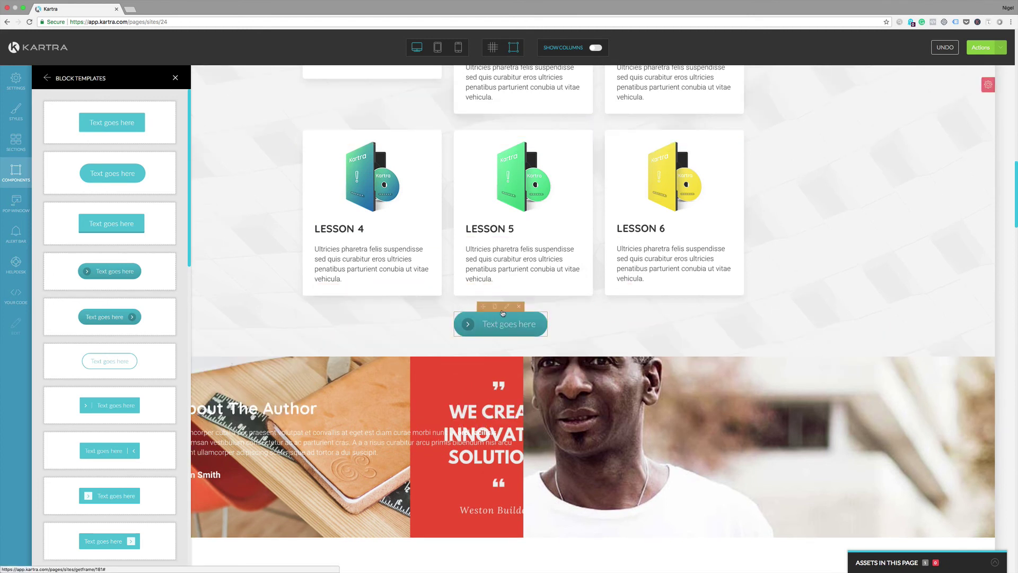
# - Give the button a 30px bottom margin, a small shadow and squared corners
pyautogui.click(507, 308)
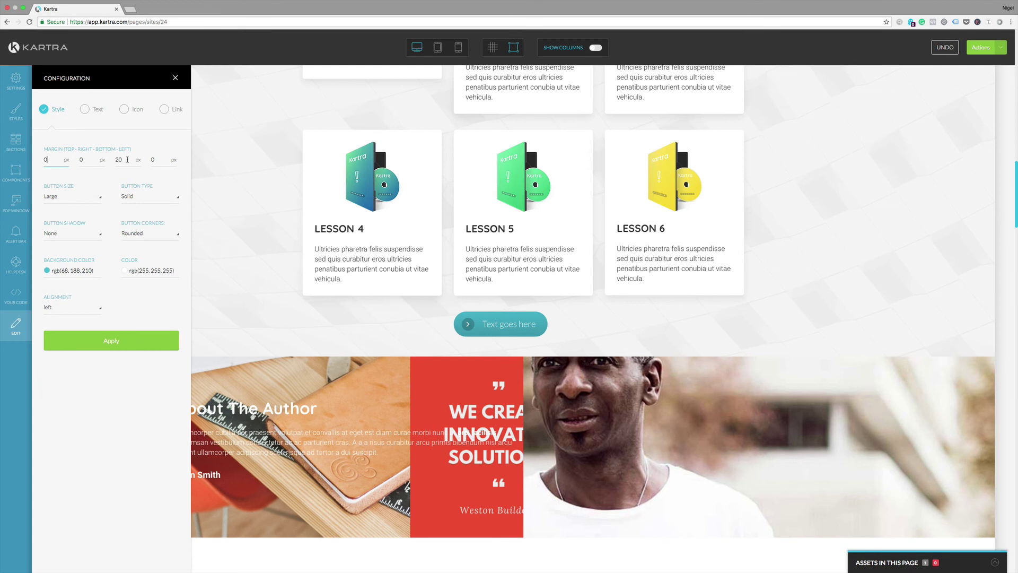
pyautogui.doubleClick(58, 160)
pyautogui.click(133, 347)
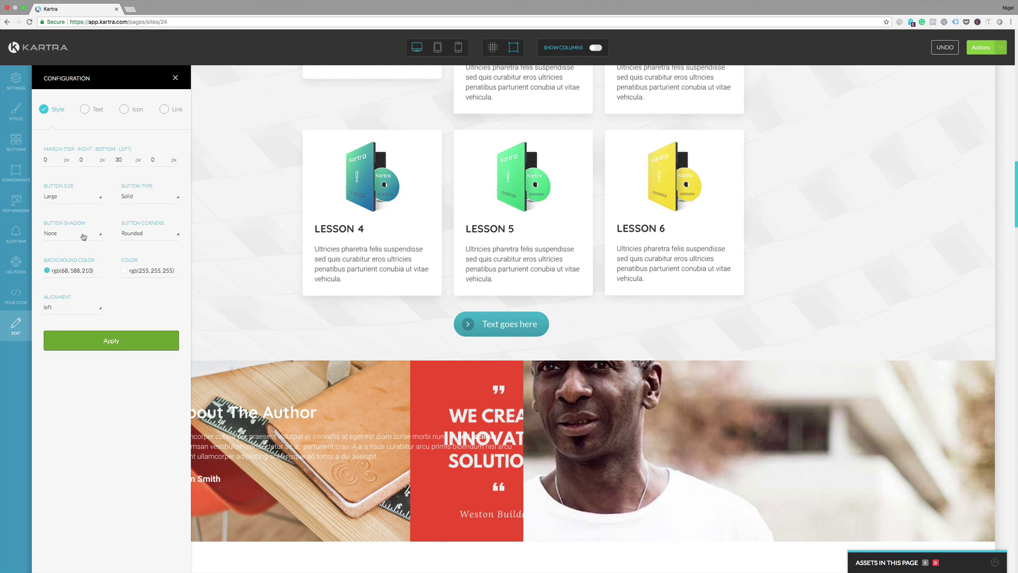
pyautogui.click(100, 235)
pyautogui.click(73, 264)
pyautogui.click(158, 238)
pyautogui.click(135, 254)
pyautogui.click(121, 341)
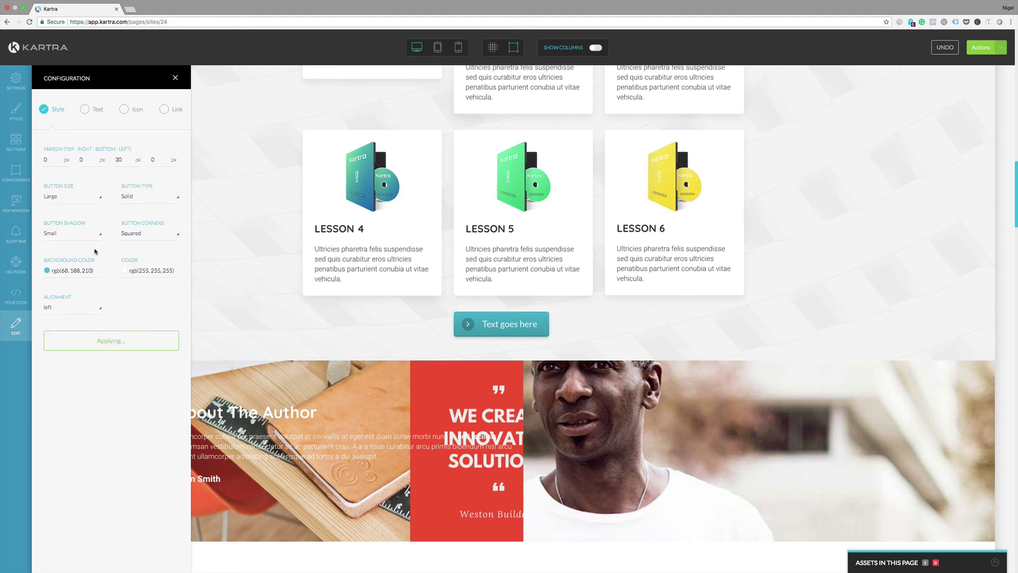
# - Add a video block from Components > Videos and move it above the purple Kartra book
pyautogui.click(19, 172)
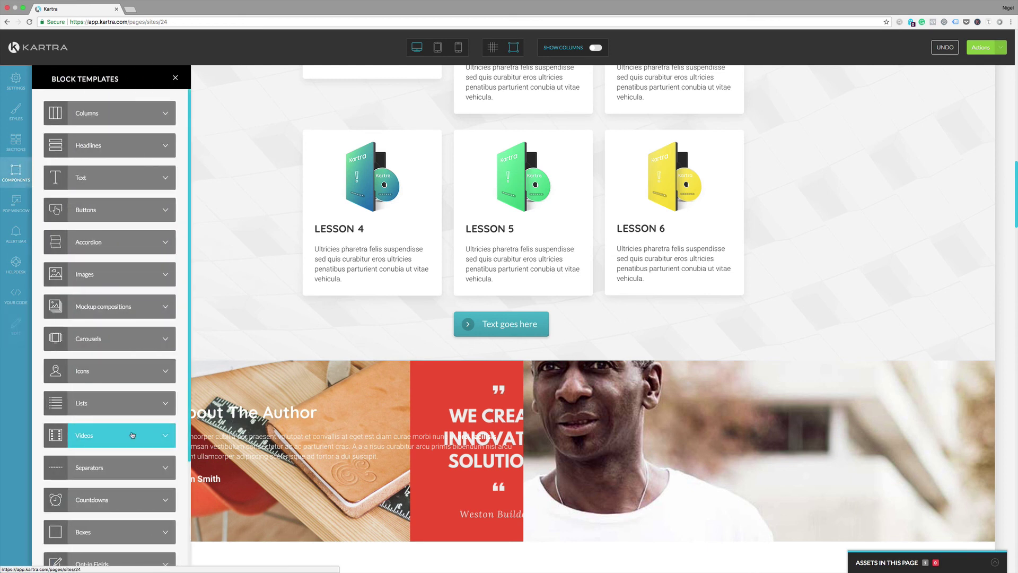
pyautogui.click(132, 435)
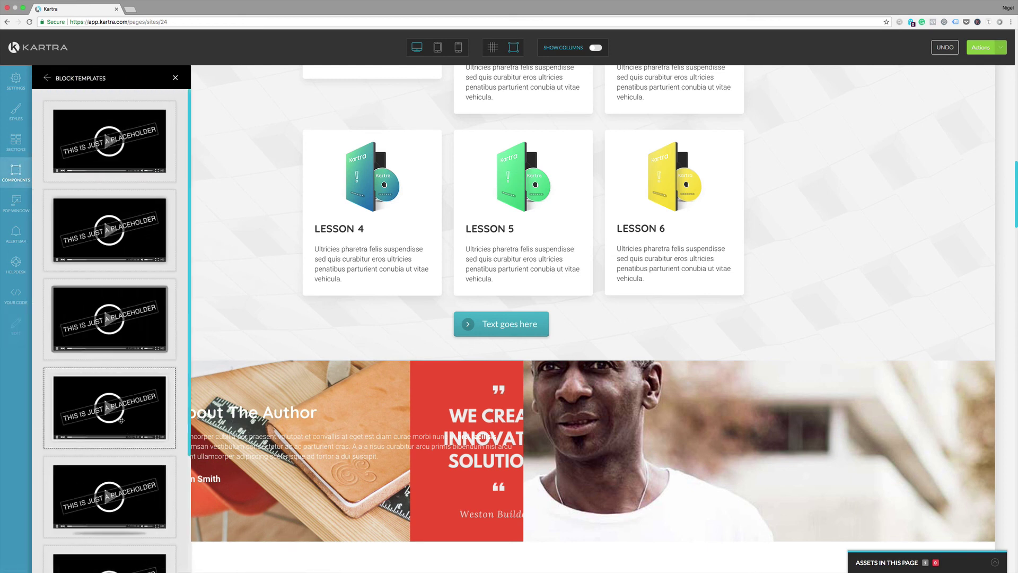
pyautogui.moveTo(111, 334); pyautogui.dragTo(471, 349)
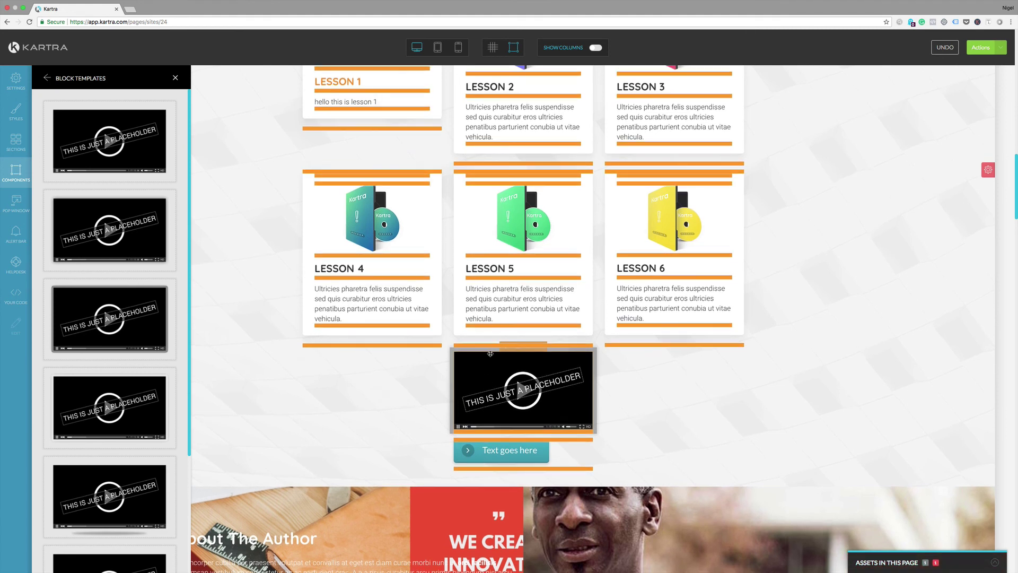
pyautogui.moveTo(462, 408); pyautogui.dragTo(530, 428)
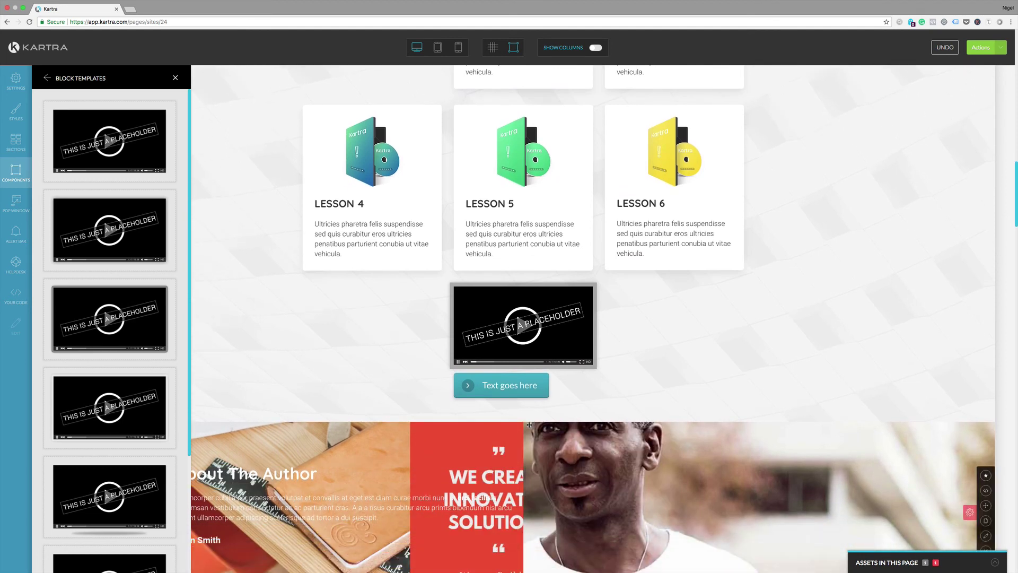
pyautogui.scroll(-3, 445, 382)
pyautogui.scroll(-4, 438, 376)
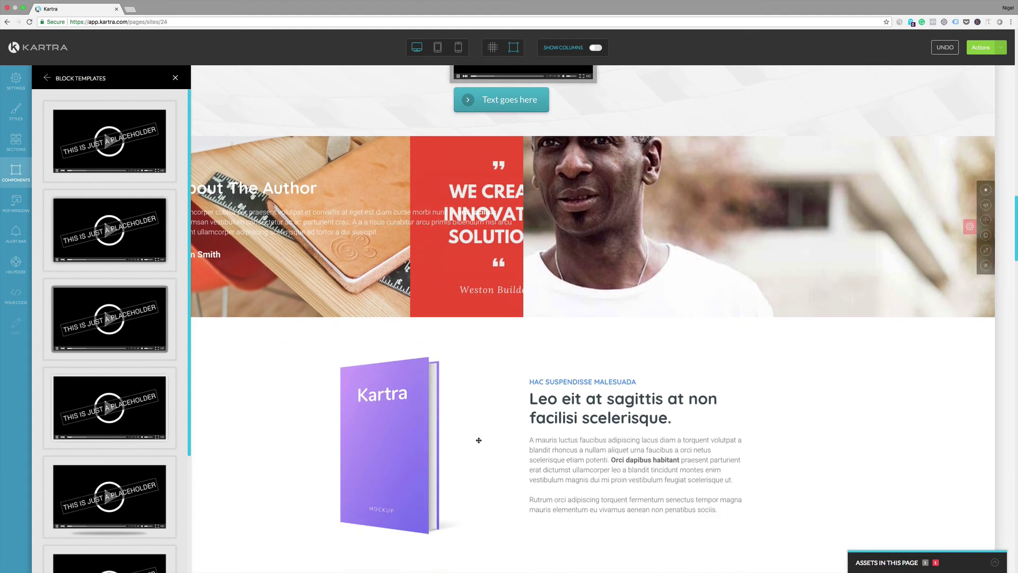
pyautogui.moveTo(480, 80); pyautogui.dragTo(400, 374)
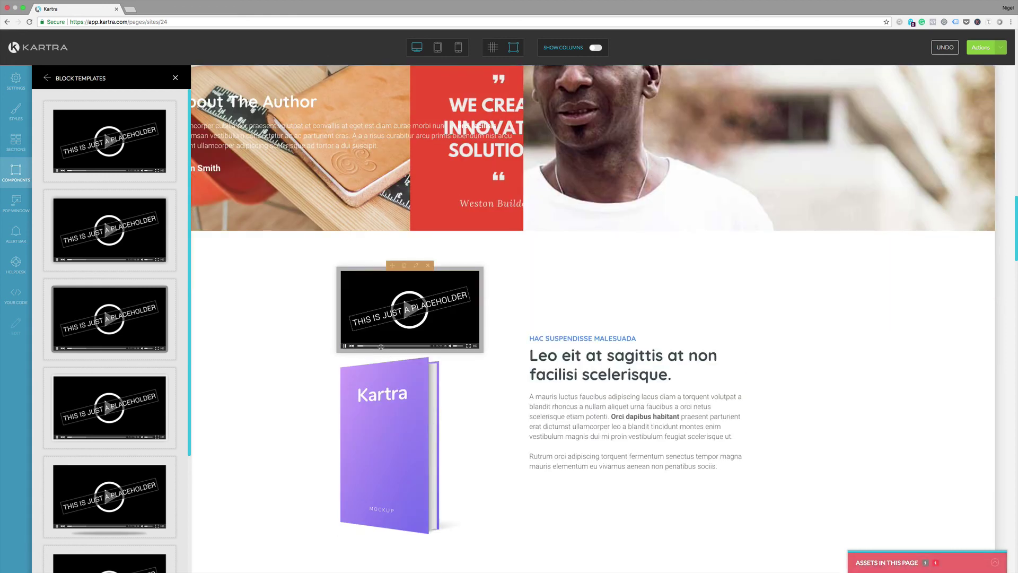
# - Turn on the landing pop-up with the 'WAIT! You forgot your mustard!' template, then close the popup editor
pyautogui.click(16, 200)
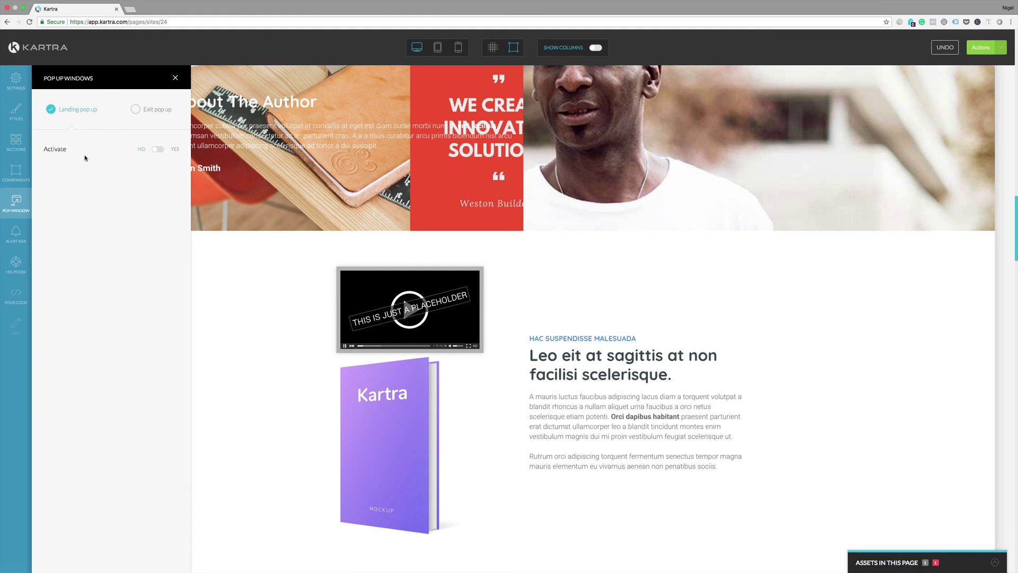
pyautogui.click(162, 150)
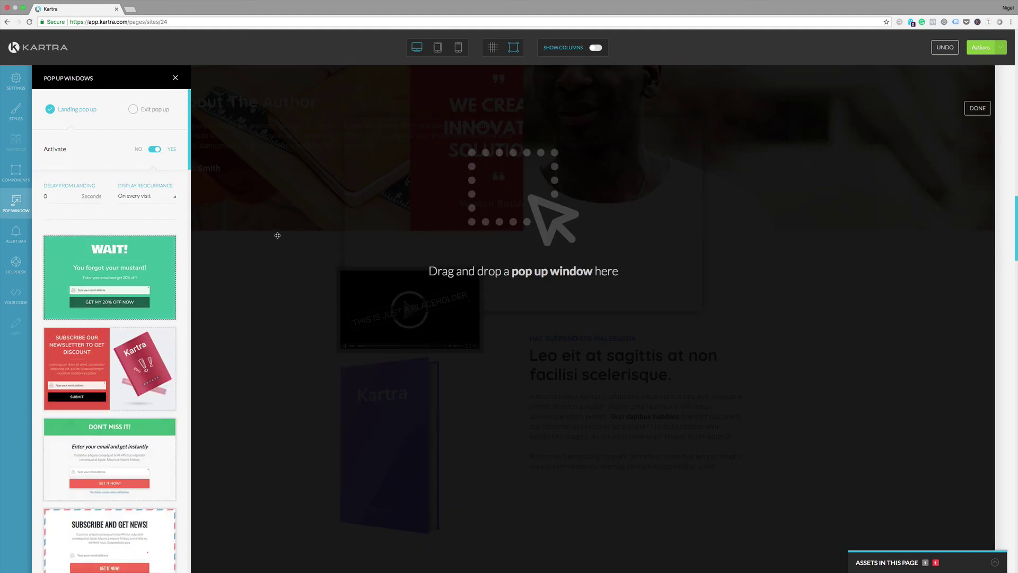
pyautogui.moveTo(316, 229); pyautogui.dragTo(523, 135)
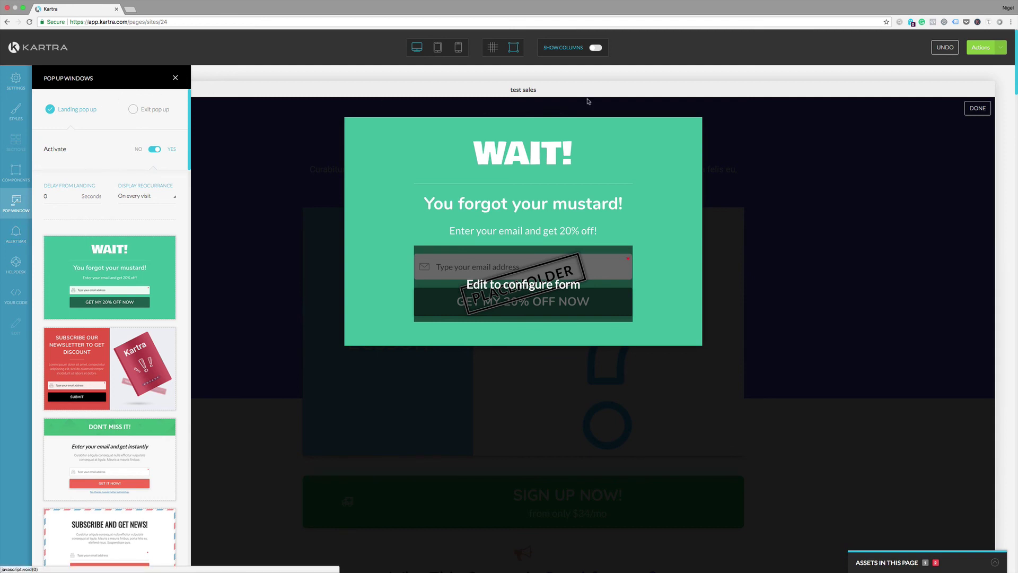
pyautogui.click(945, 48)
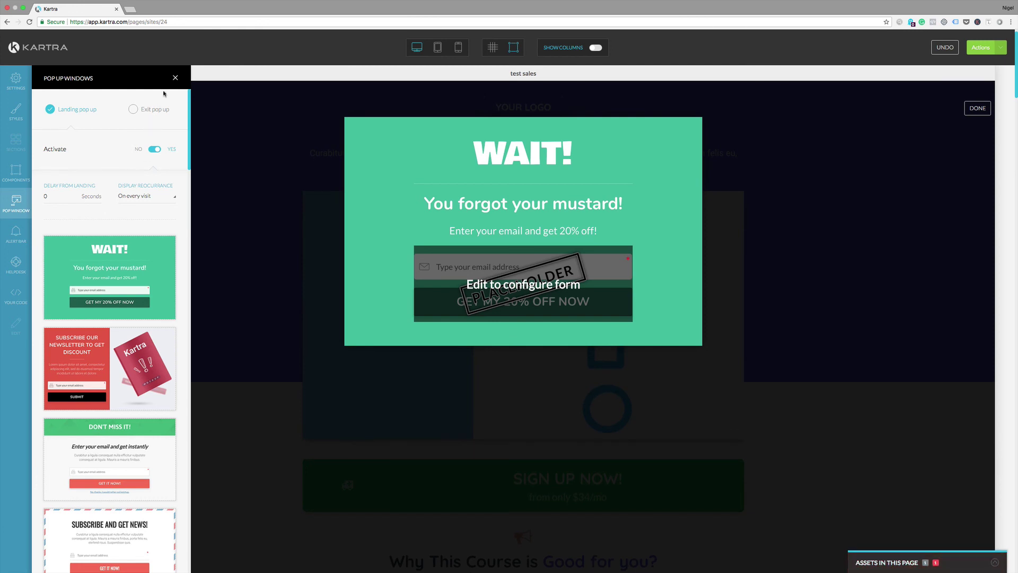
pyautogui.click(175, 78)
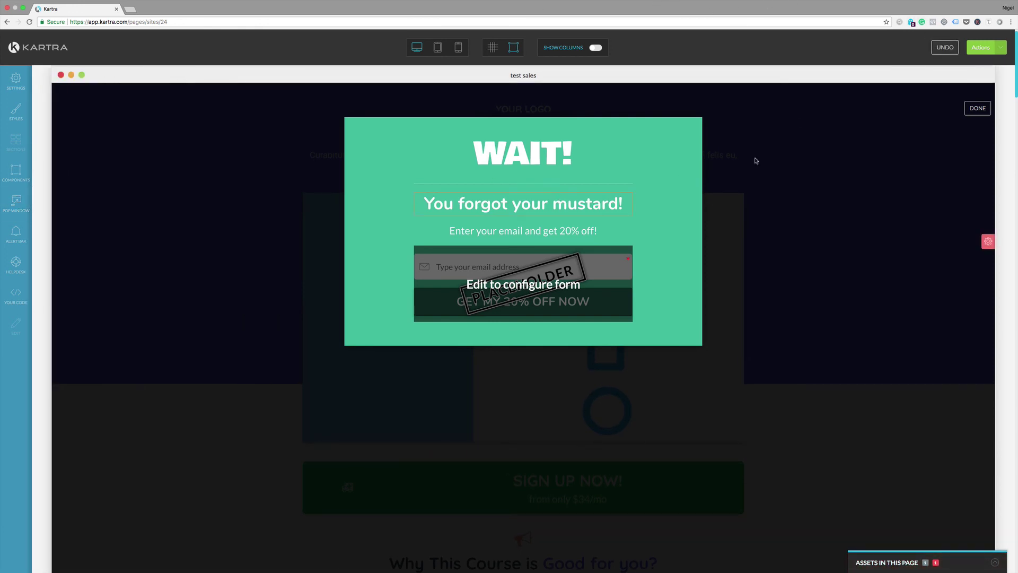
pyautogui.click(978, 107)
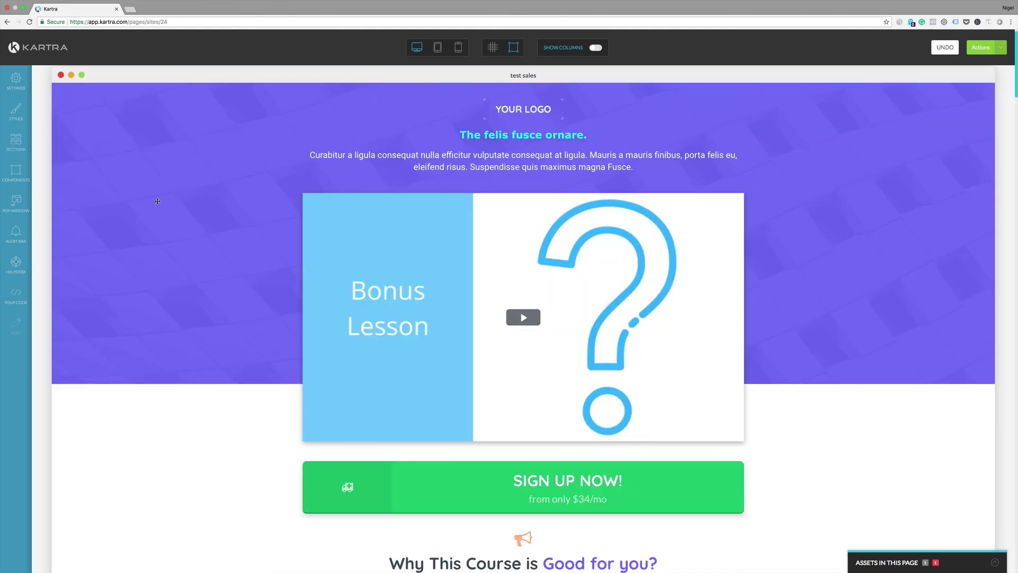
# - Drop the yellow 'Hey, look at me... very bright notification bar!' alert template onto the page
pyautogui.click(18, 238)
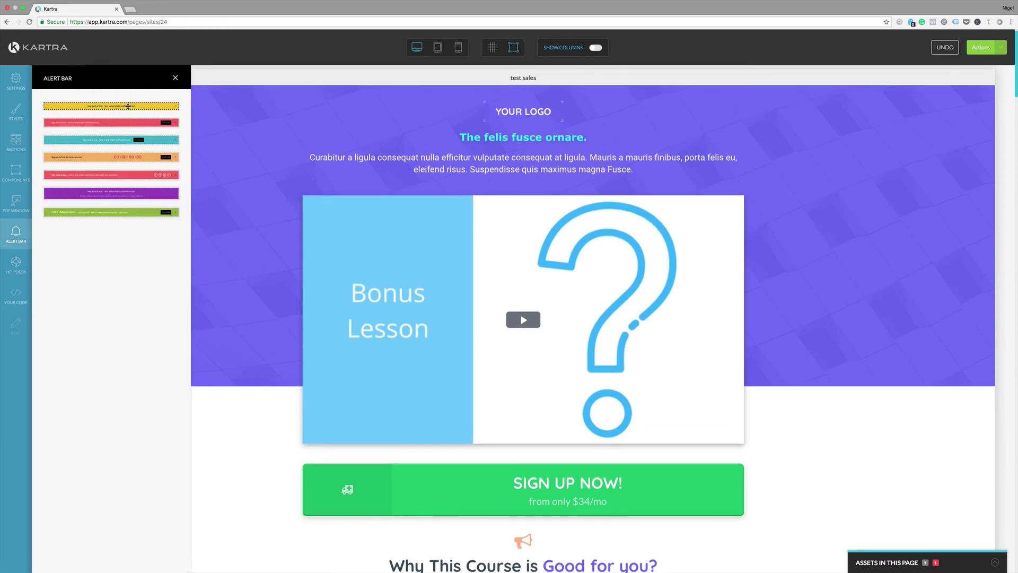
pyautogui.moveTo(167, 106)
pyautogui.mouseDown()
pyautogui.moveTo(436, 83)
pyautogui.moveTo(330, 88)
pyautogui.moveTo(297, 115)
pyautogui.mouseUp()
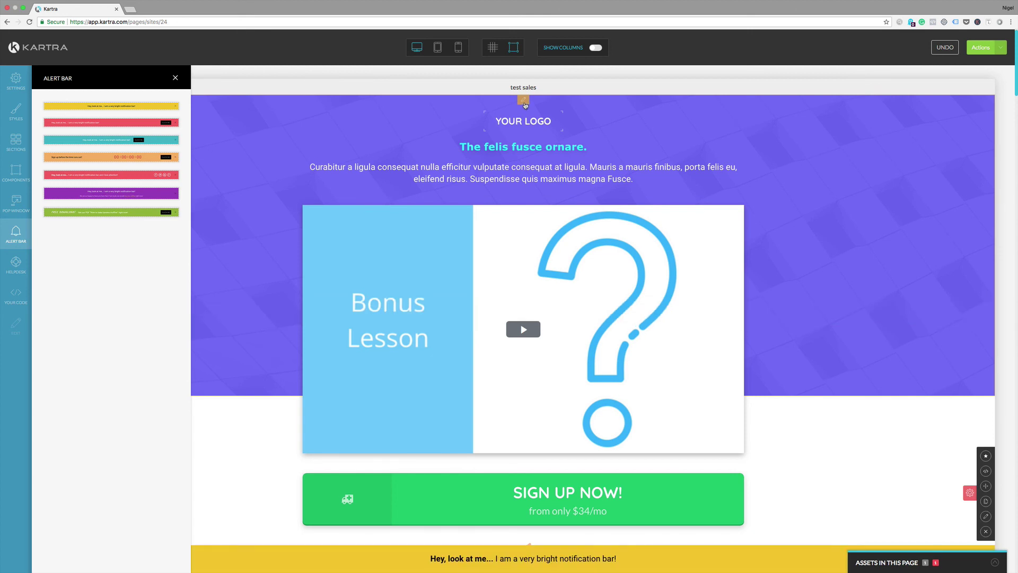
pyautogui.scroll(-5, 482, 504)
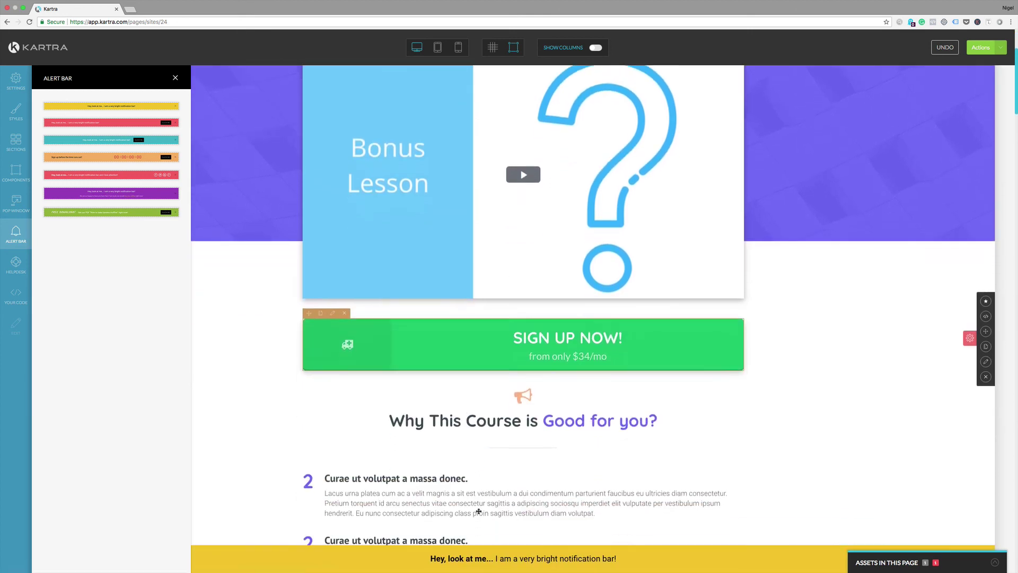
pyautogui.scroll(1, 496, 571)
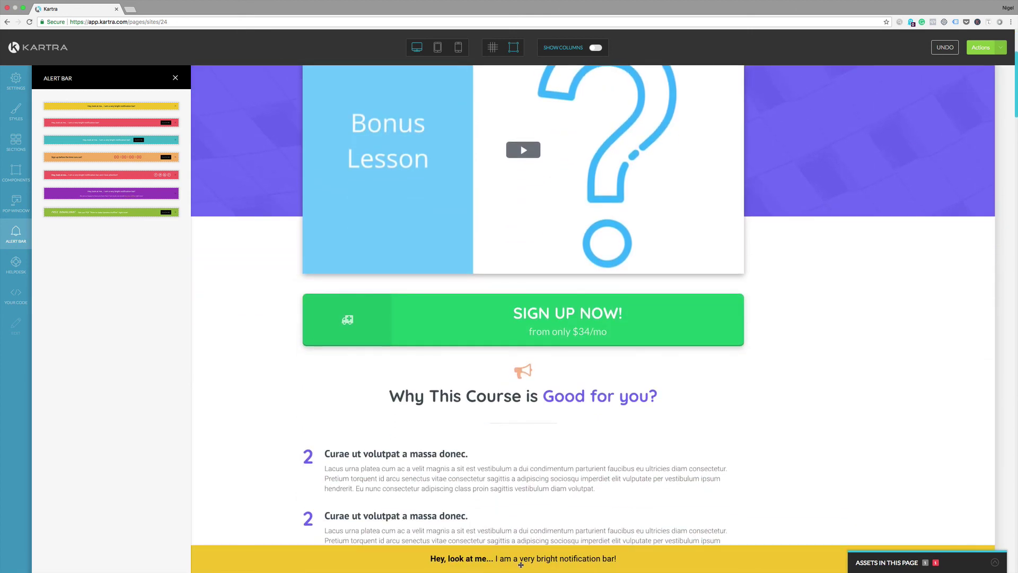
pyautogui.scroll(-4, 522, 560)
pyautogui.scroll(-7, 522, 560)
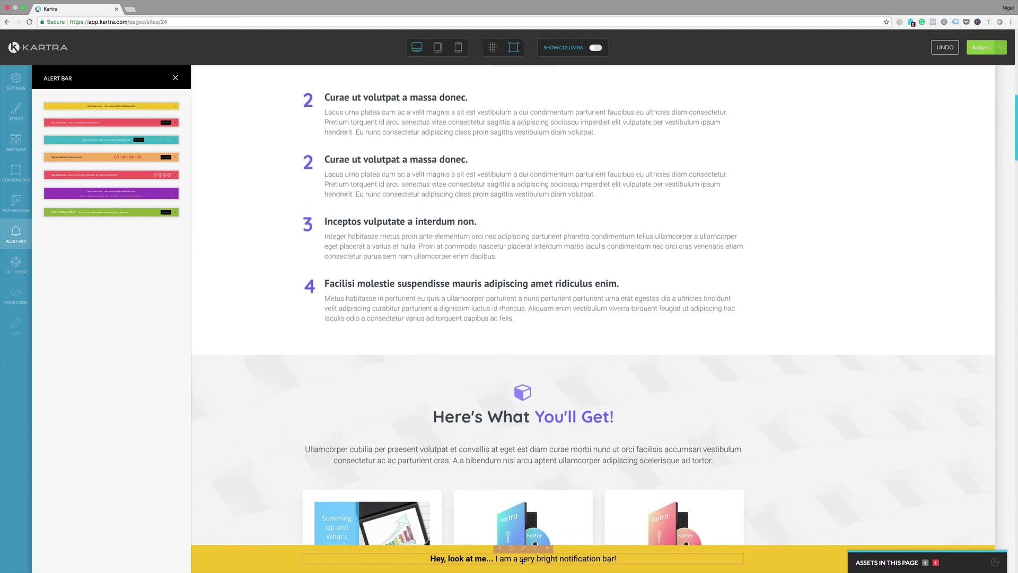
pyautogui.scroll(14, 523, 562)
pyautogui.scroll(-1, 523, 562)
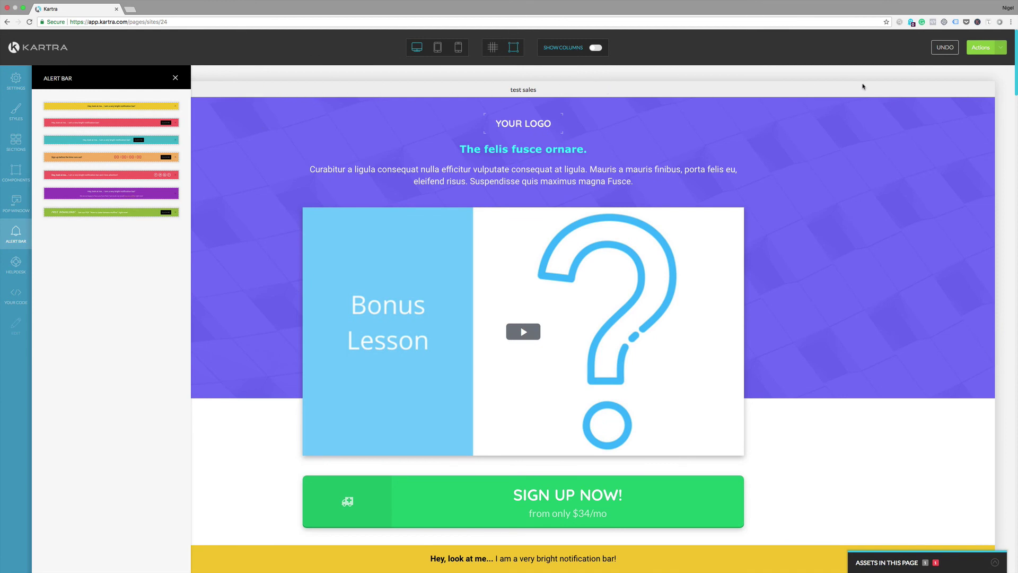
pyautogui.moveTo(865, 99)
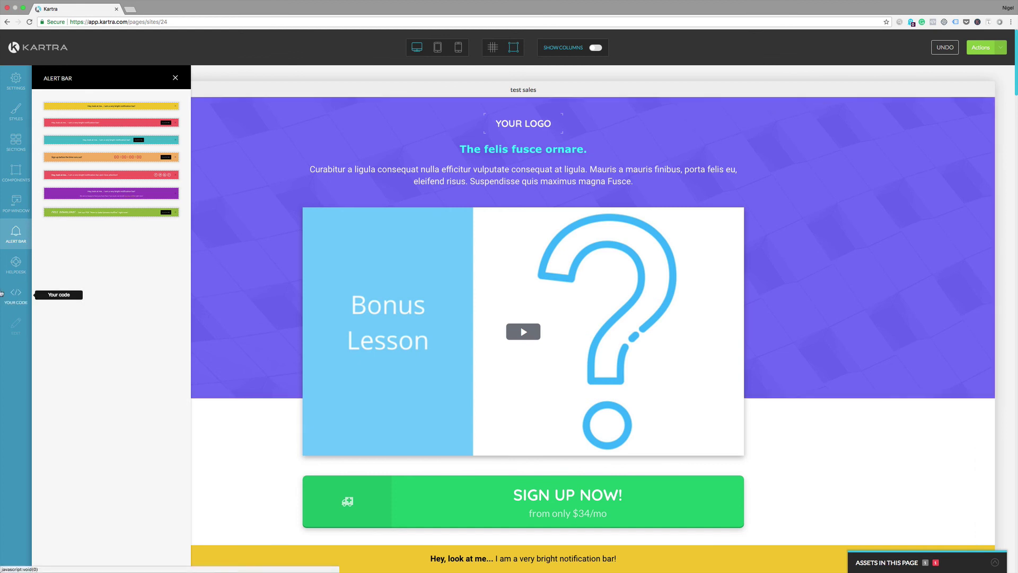
# - Swap the YOUR LOGO image for the orange Digital Business Building logo from the image library
pyautogui.moveTo(530, 123)
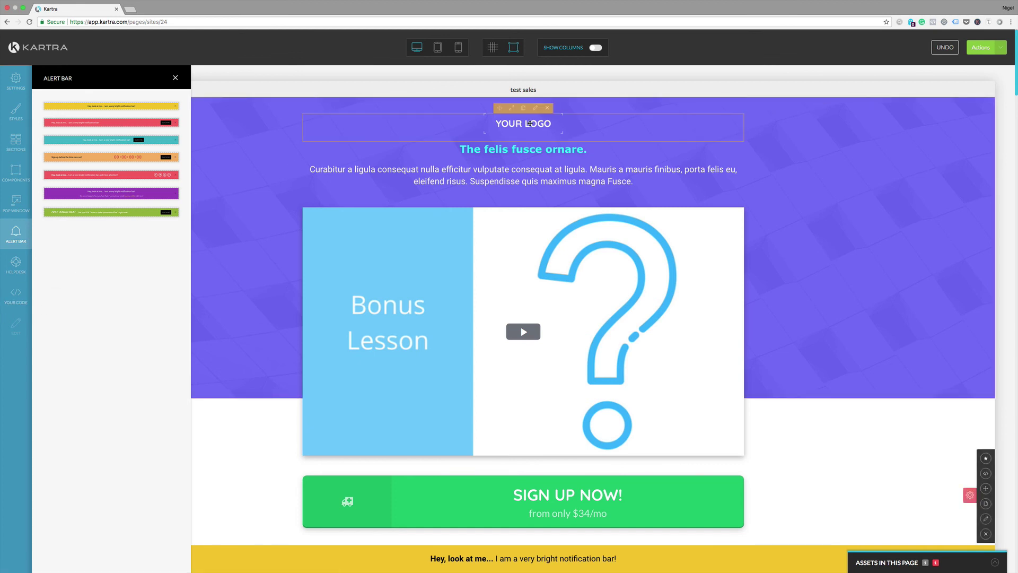
pyautogui.click(536, 110)
pyautogui.click(160, 156)
pyautogui.click(461, 531)
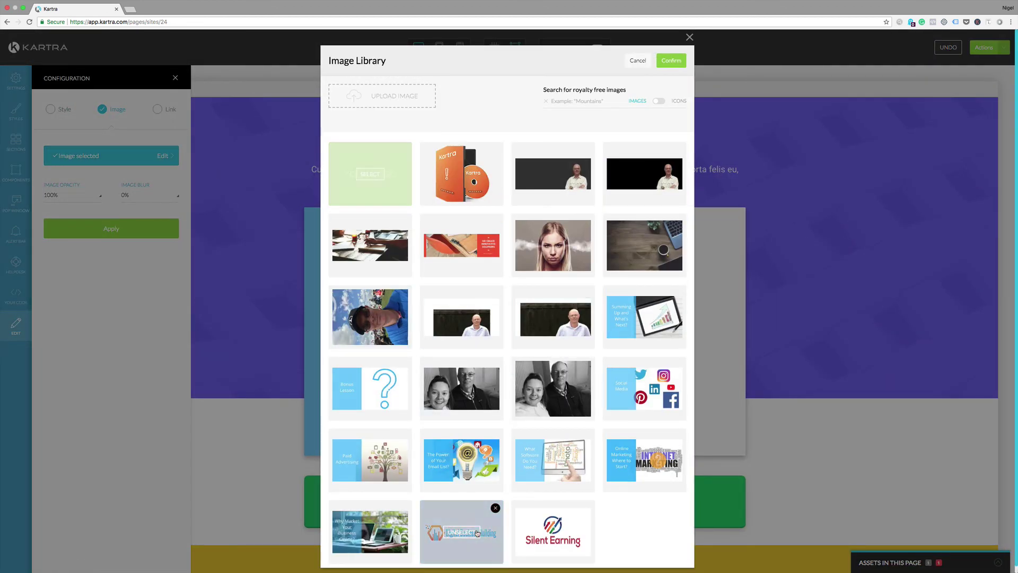
pyautogui.click(669, 61)
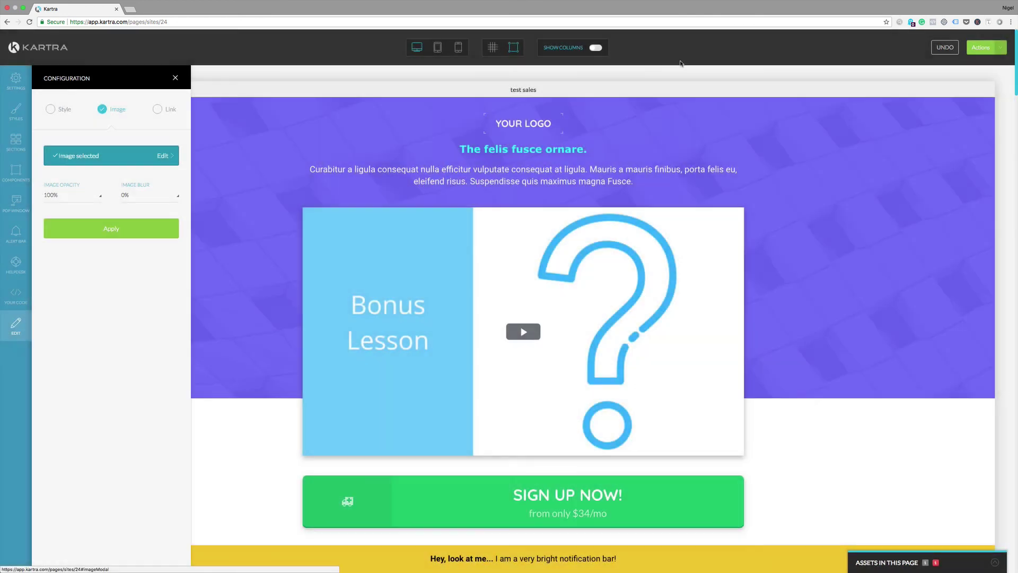
pyautogui.click(170, 222)
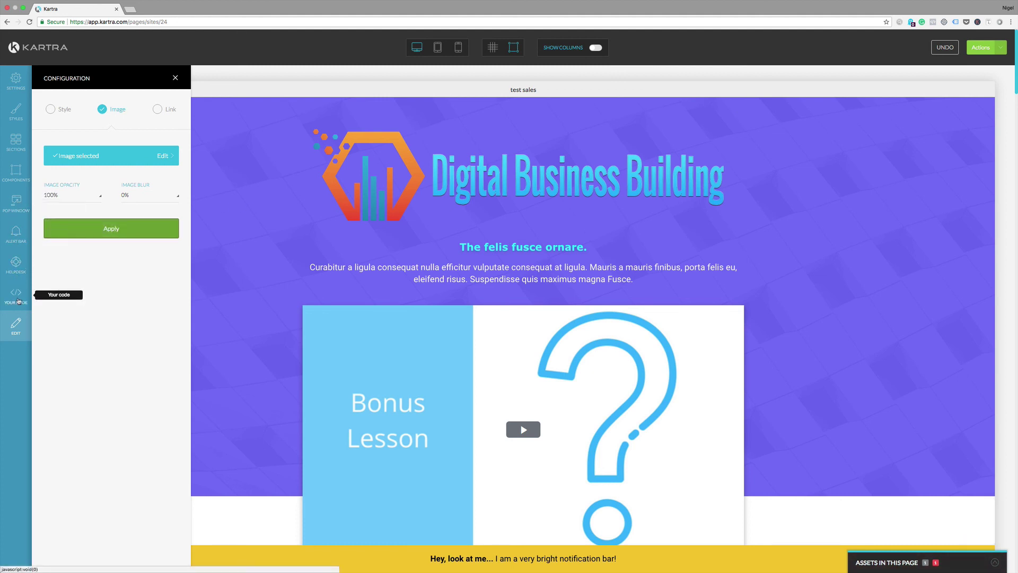
# - Turn the helpdesk icon on with Kartra Helpdesk and the first icon style, and apply it
pyautogui.click(16, 263)
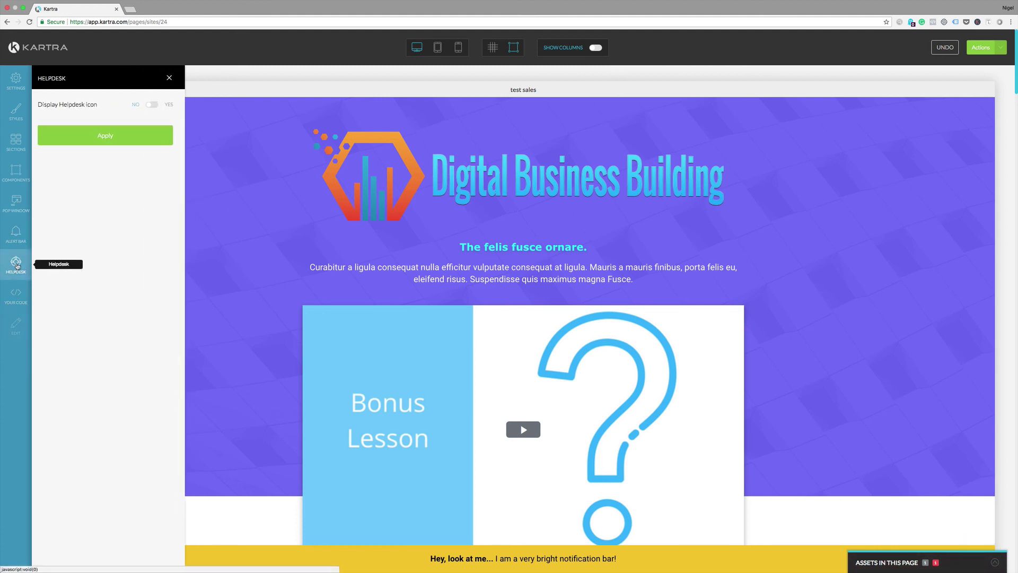
pyautogui.click(159, 105)
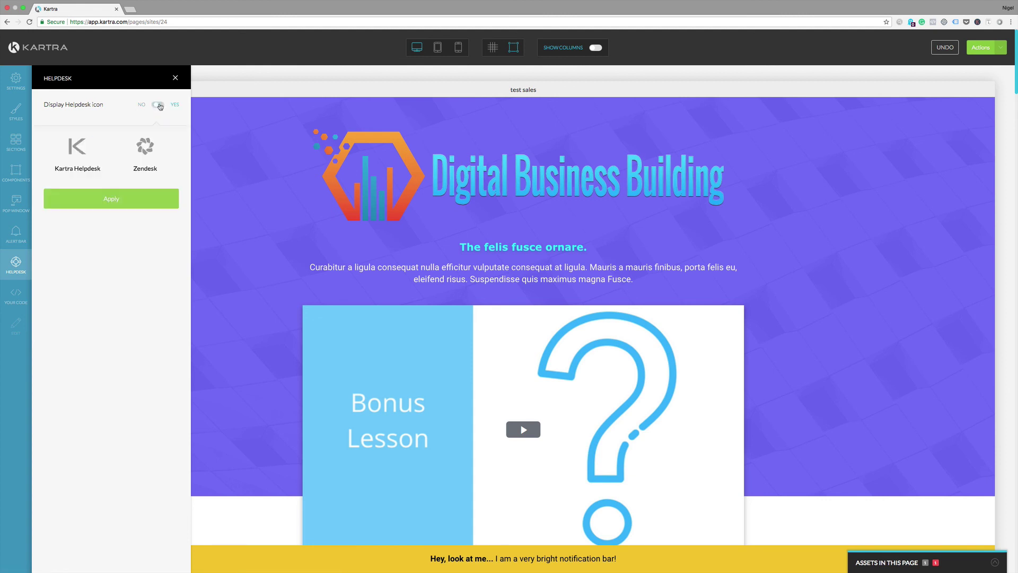
pyautogui.click(76, 152)
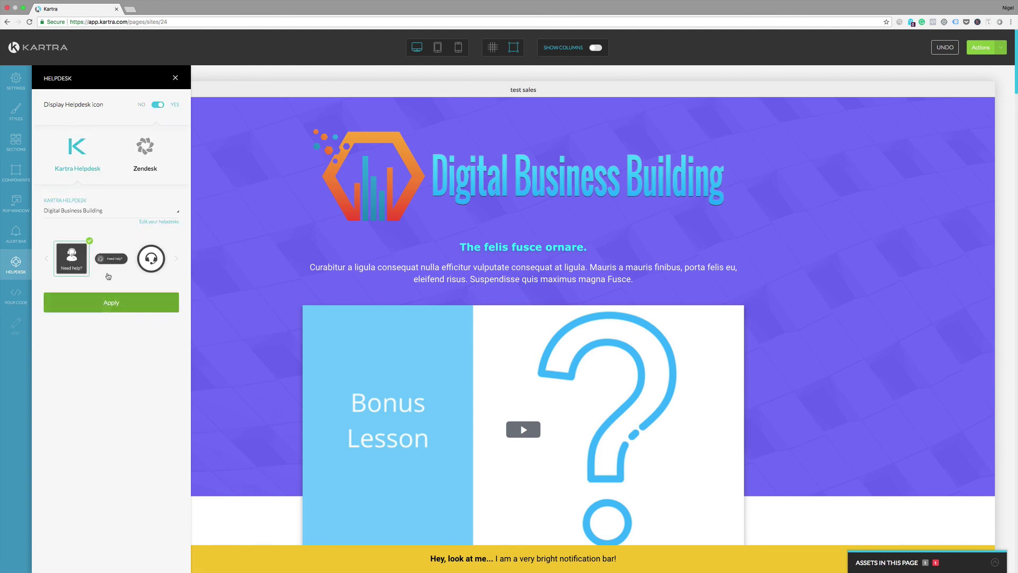
pyautogui.click(103, 303)
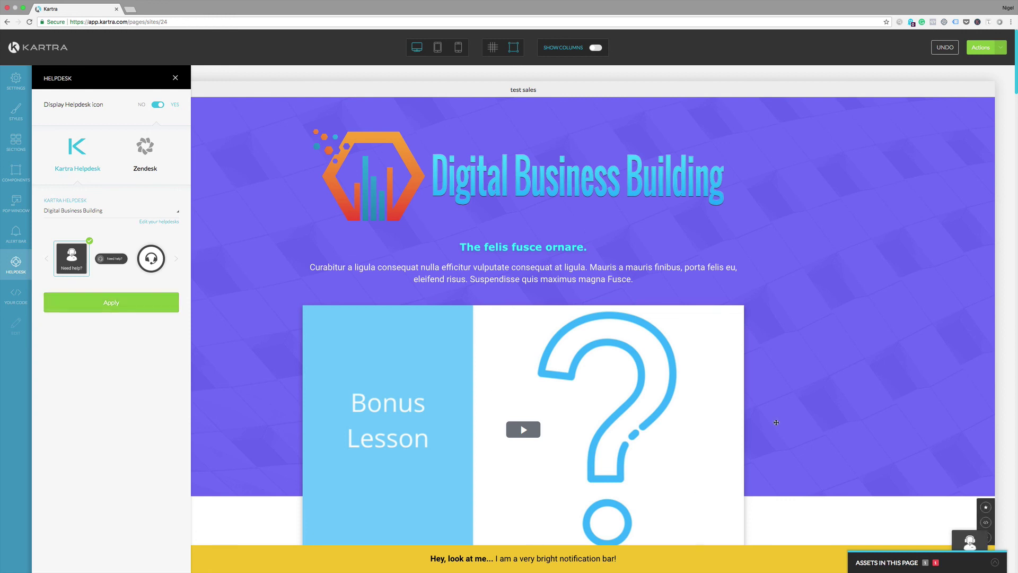
pyautogui.scroll(-3, 807, 430)
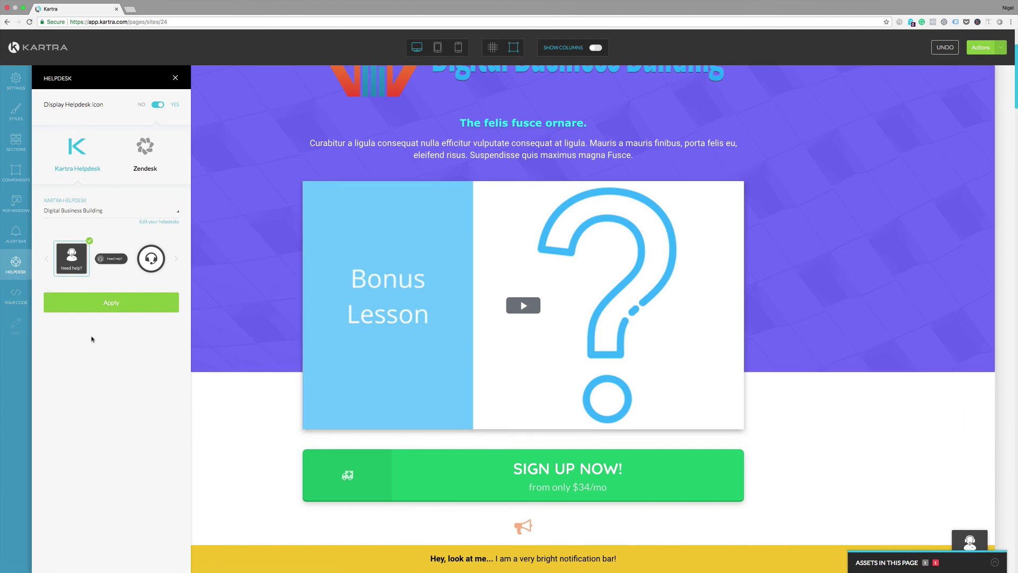
pyautogui.scroll(3, 501, 267)
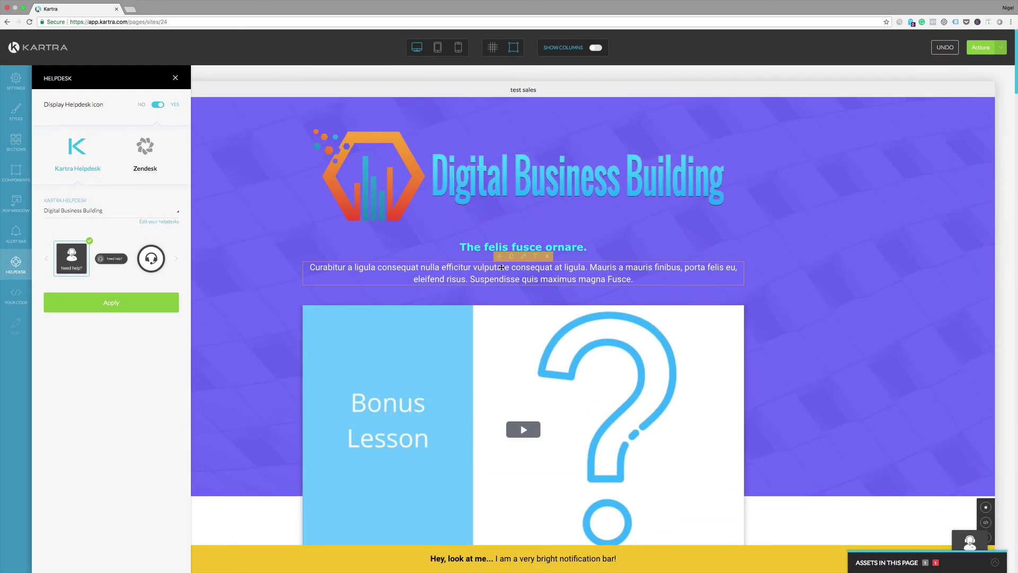
pyautogui.scroll(-3, 501, 268)
pyautogui.scroll(3, 501, 268)
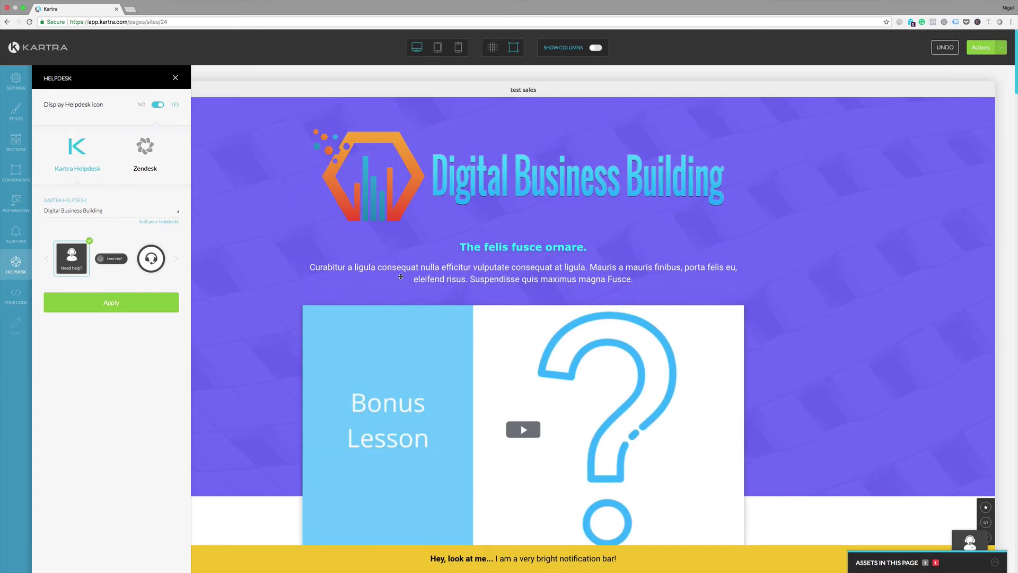
# - Exit the editor through the Kartra logo and confirm leaving the page
pyautogui.click(14, 49)
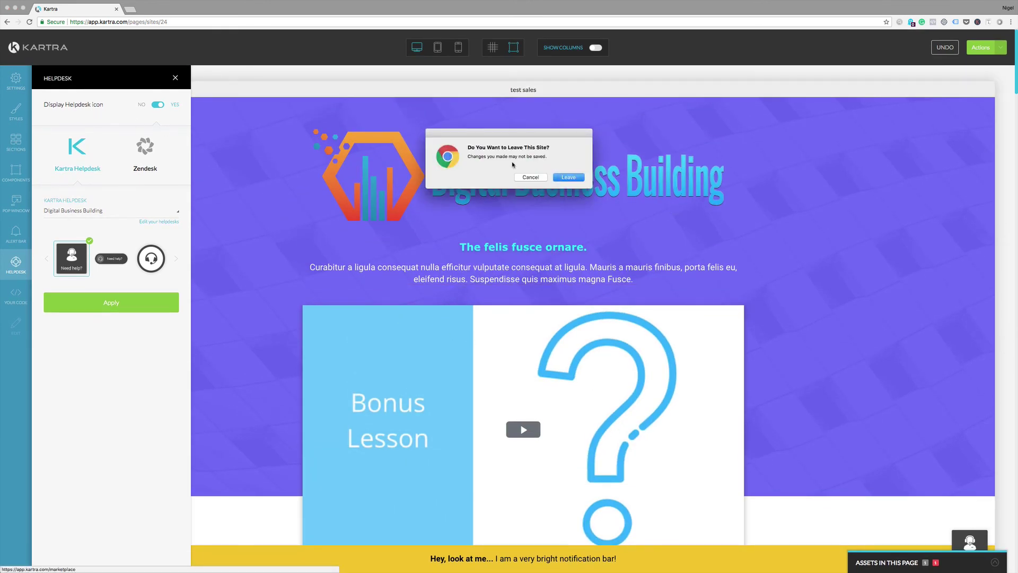
pyautogui.click(565, 177)
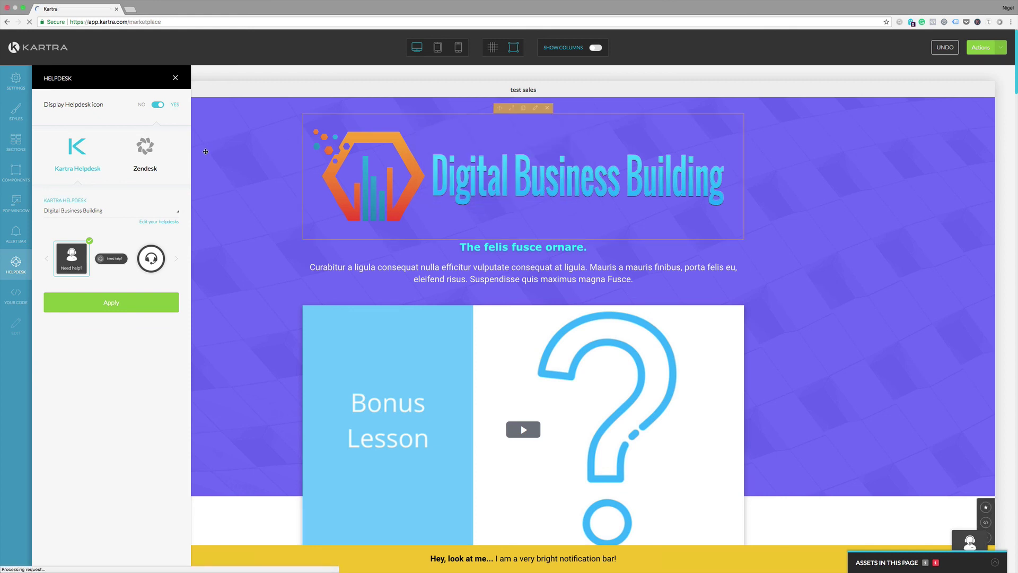